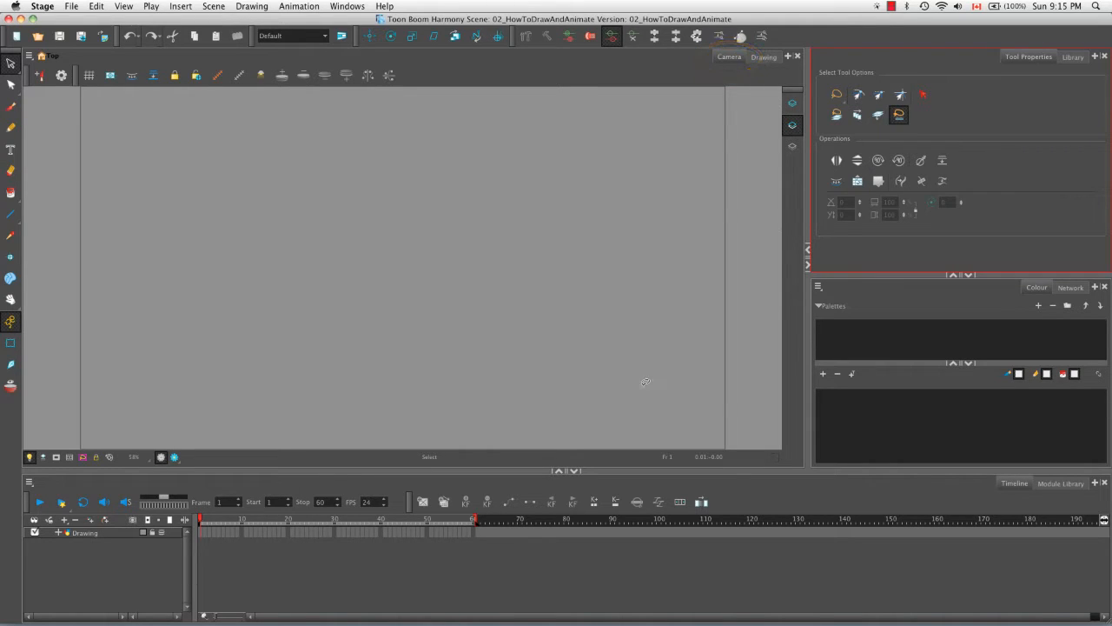
Turn on Use Current Frame as Drawing Name in the Exposure Sheet preferences and accept the change.
{"action": "left_click", "coordinate": [46, 8]}
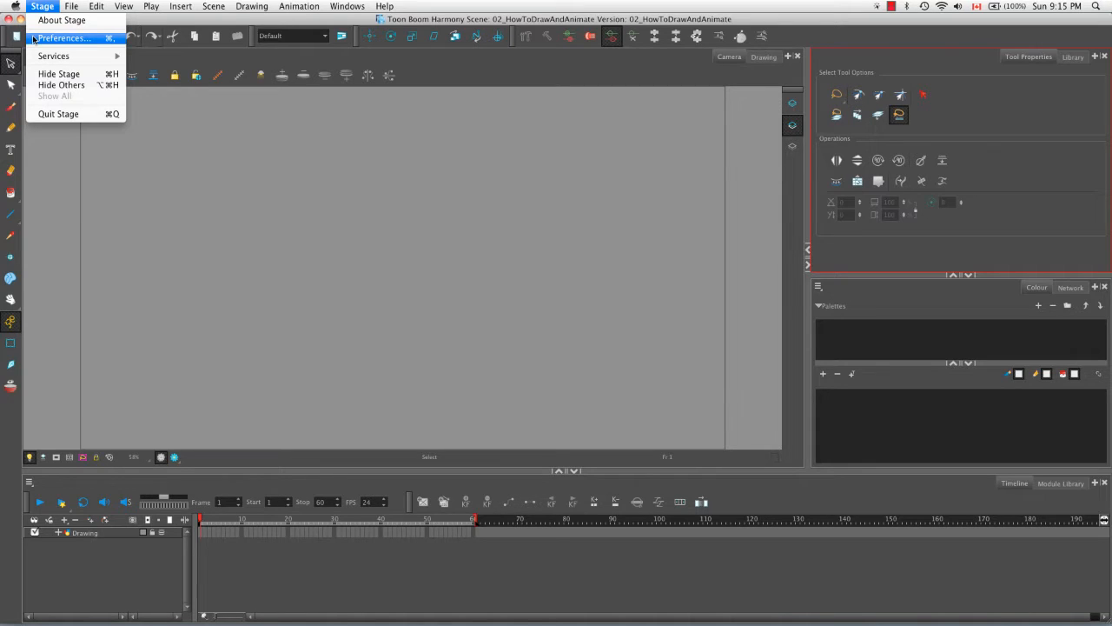
{"action": "left_click", "coordinate": [33, 39]}
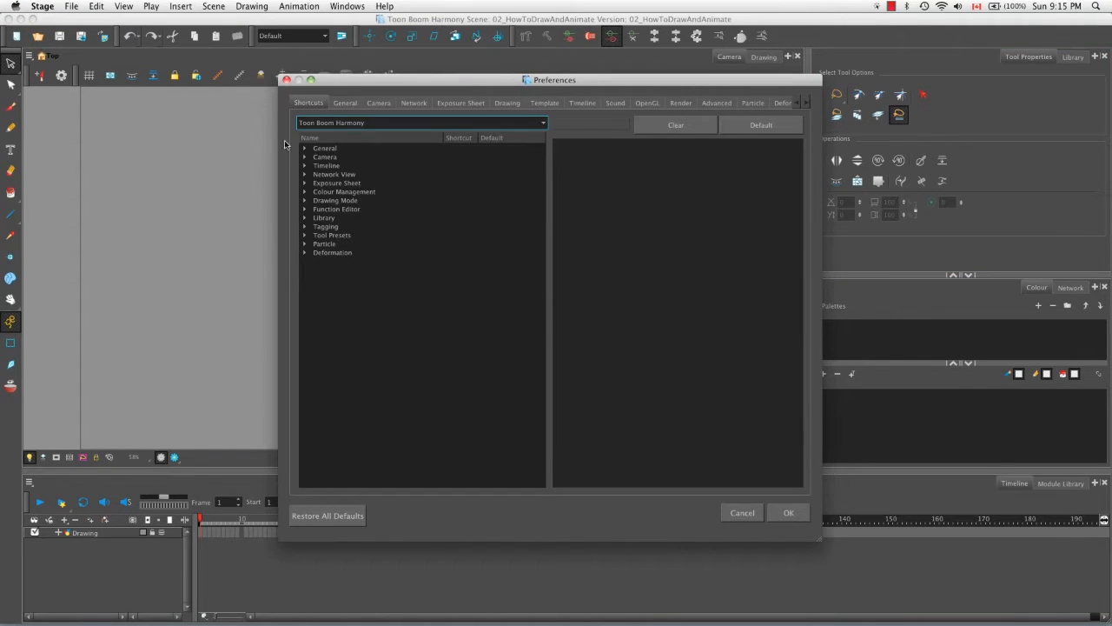
{"action": "left_click", "coordinate": [452, 104]}
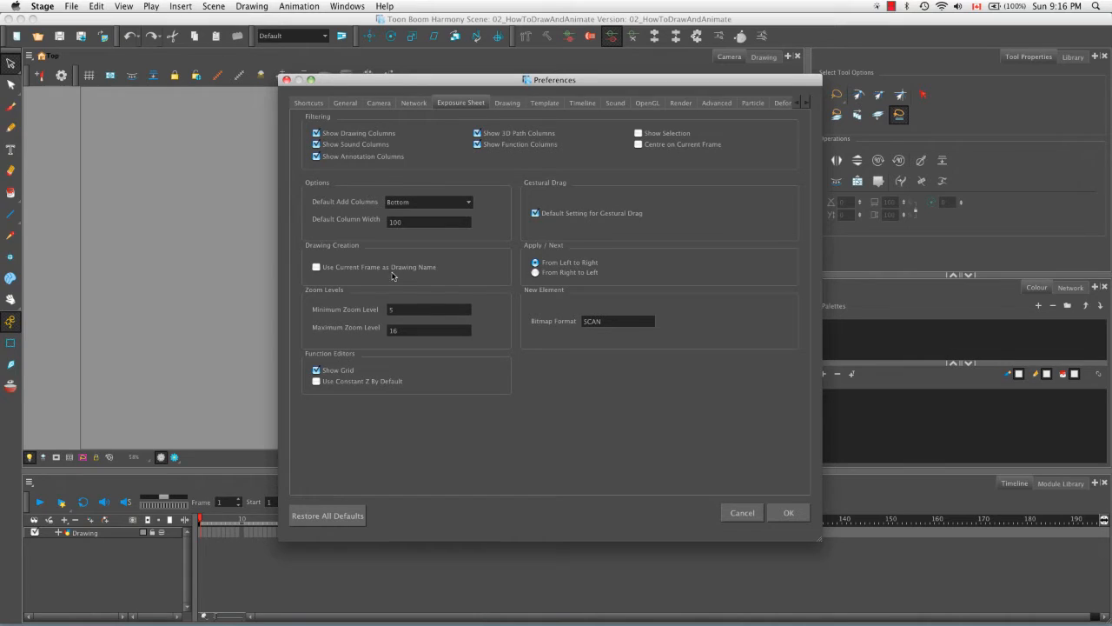
{"action": "left_click", "coordinate": [318, 269]}
{"action": "left_click", "coordinate": [782, 511]}
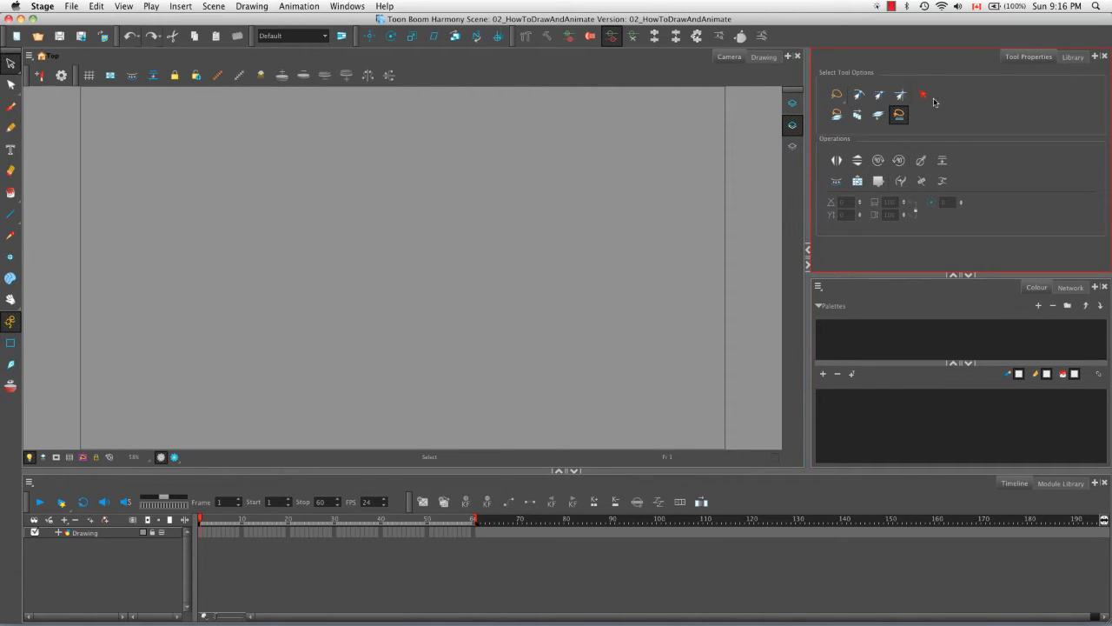
Add an Xsheet view beside the Tool Properties and Library views and extend it over the Colour view's space.
{"action": "left_click", "coordinate": [1096, 57]}
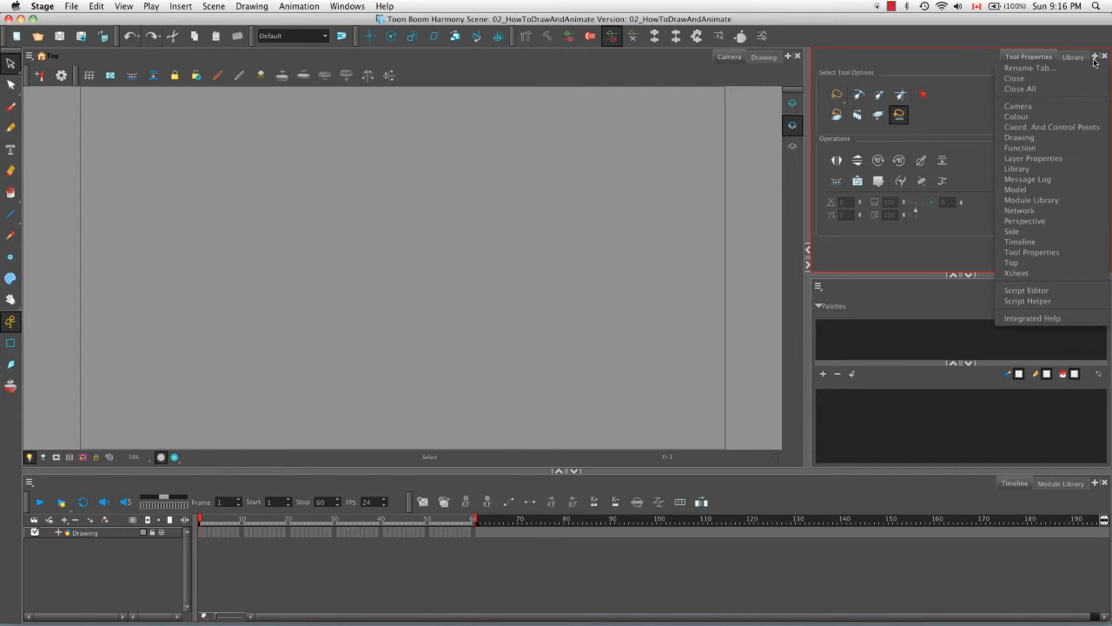
{"action": "left_click", "coordinate": [1068, 274]}
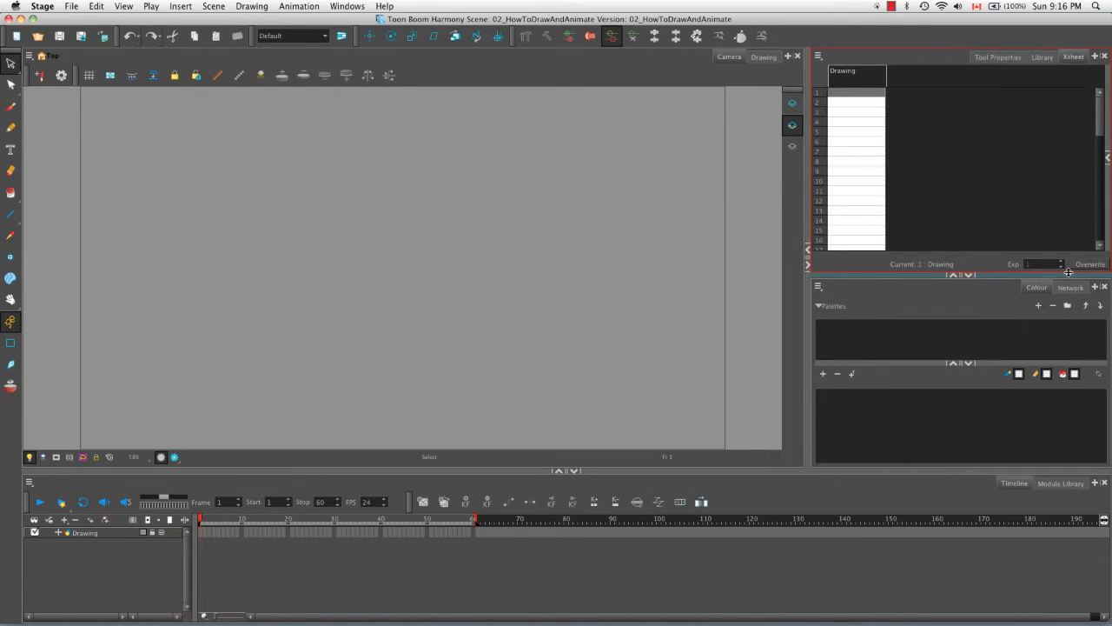
{"action": "left_click", "coordinate": [970, 275]}
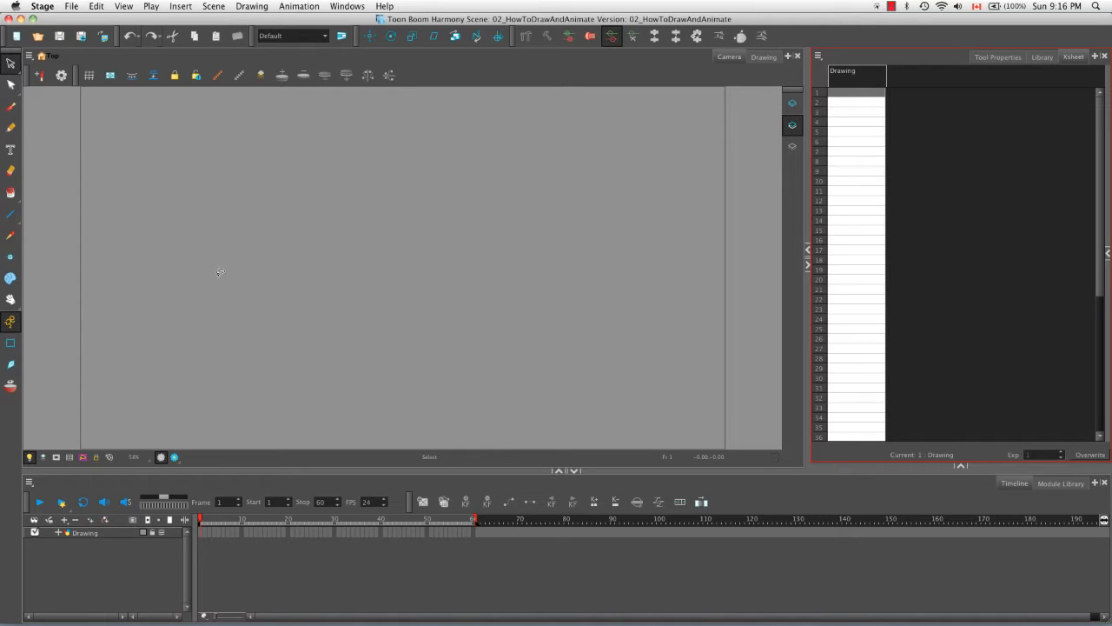
Activate the Brush tool and bring up its tool properties.
{"action": "key", "text": "alt+b"}
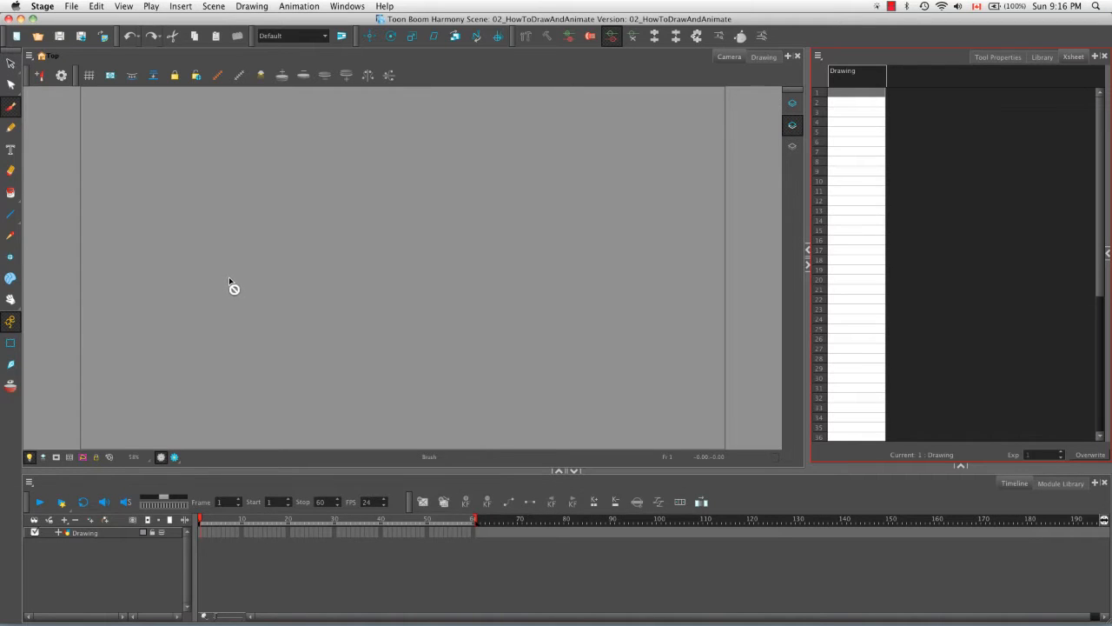
{"action": "left_click", "coordinate": [1003, 61]}
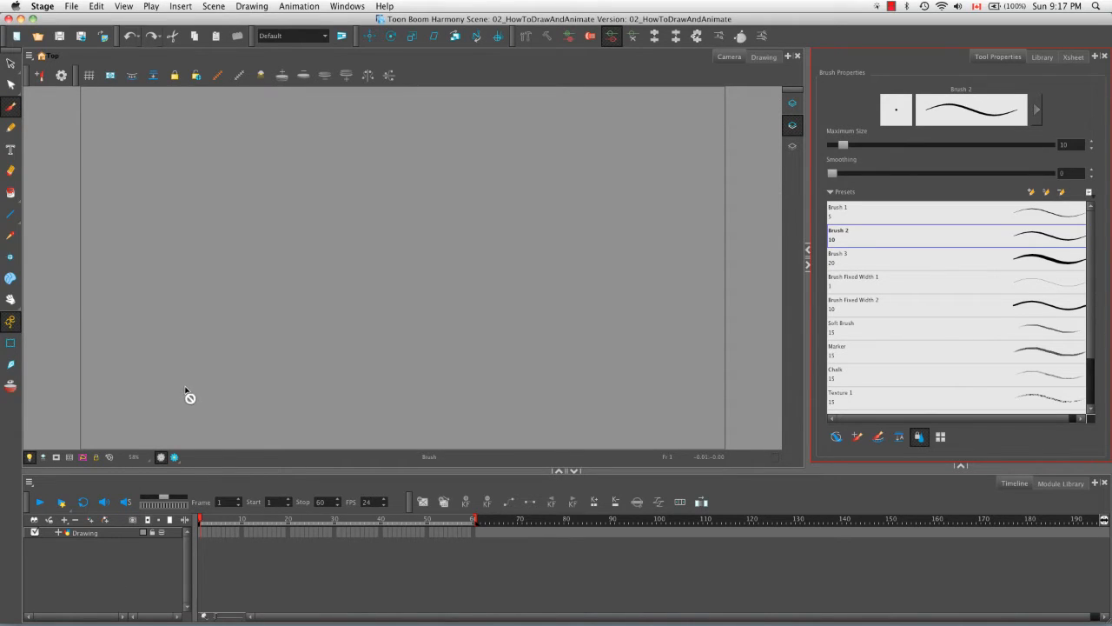
Rename the existing Drawing layer as Rough in its layer properties.
{"action": "left_click", "coordinate": [91, 522]}
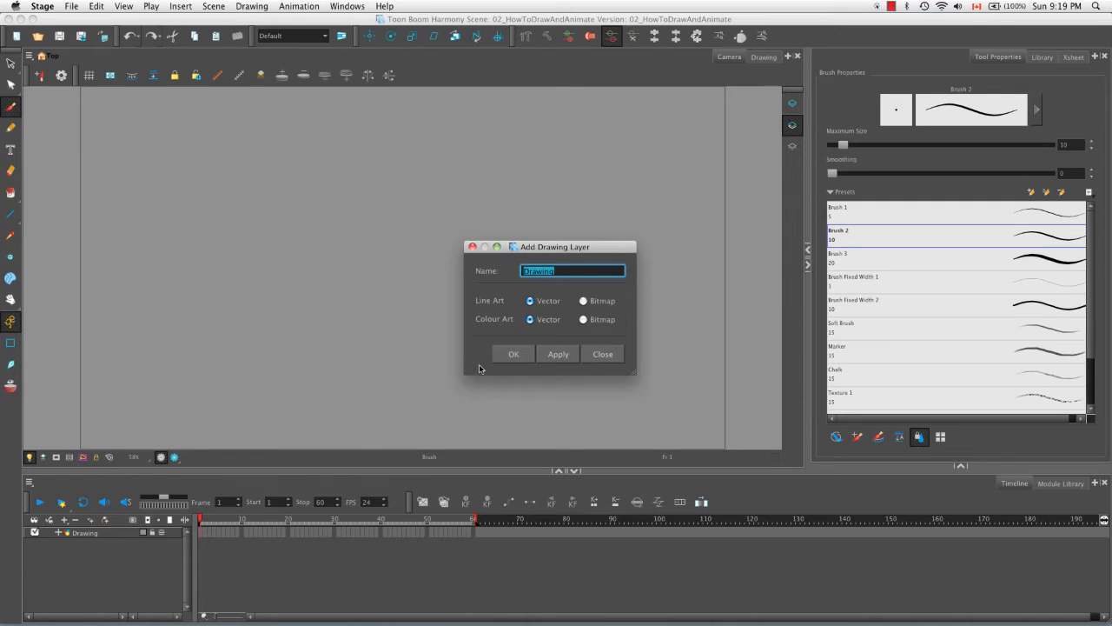
{"action": "left_click", "coordinate": [603, 355]}
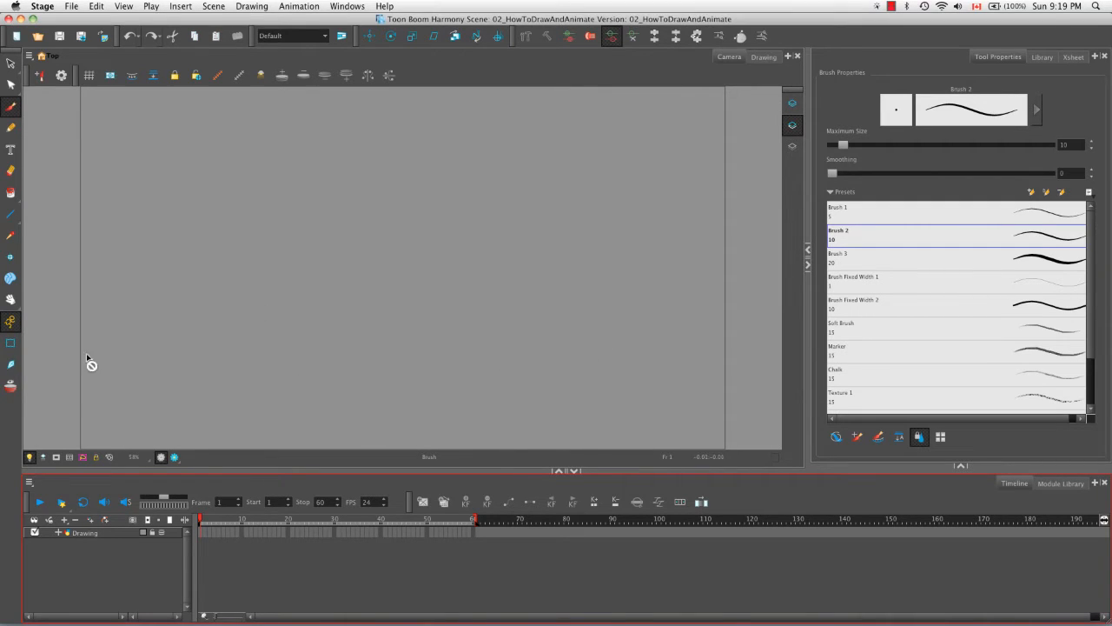
{"action": "left_click", "coordinate": [87, 537]}
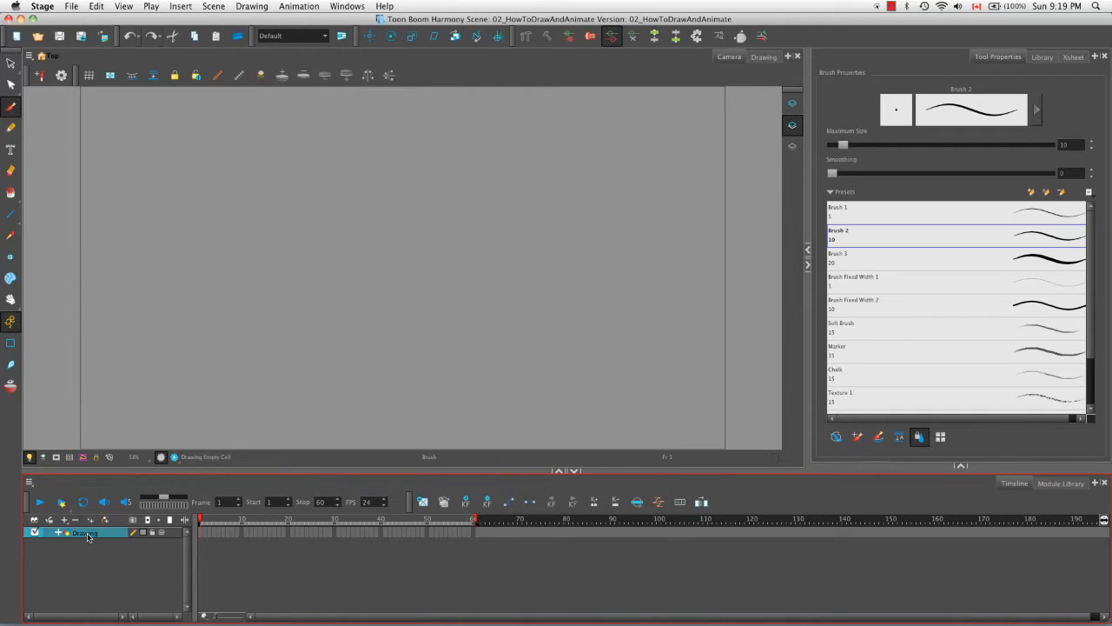
{"action": "double_click", "coordinate": [87, 537]}
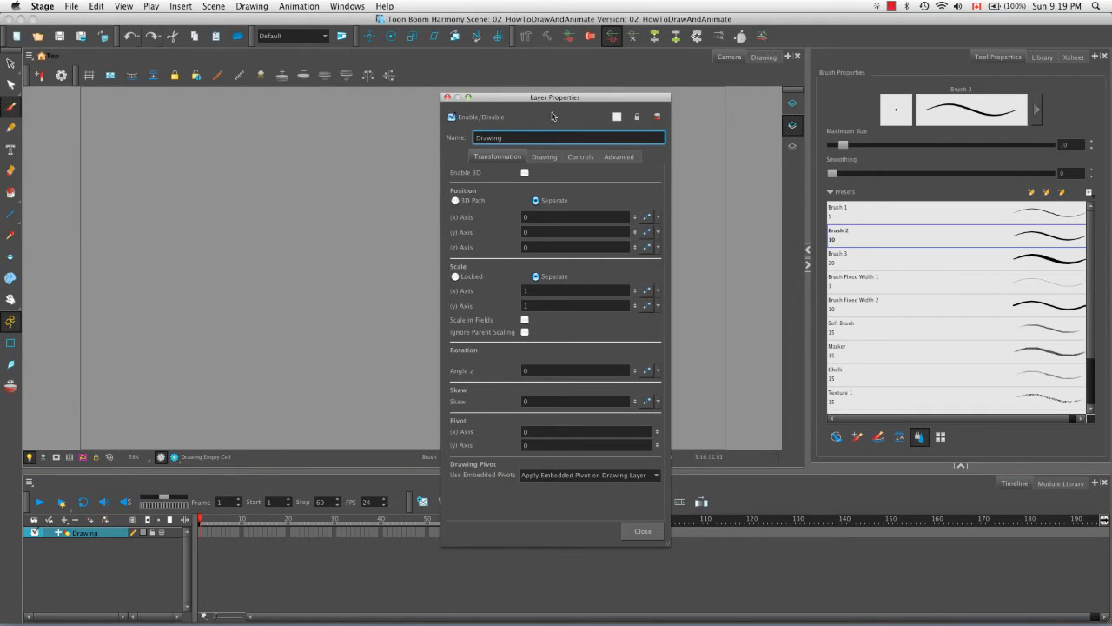
{"action": "double_click", "coordinate": [509, 137]}
{"action": "key", "text": "BackSpace"}
{"action": "type", "text": "Rough"}
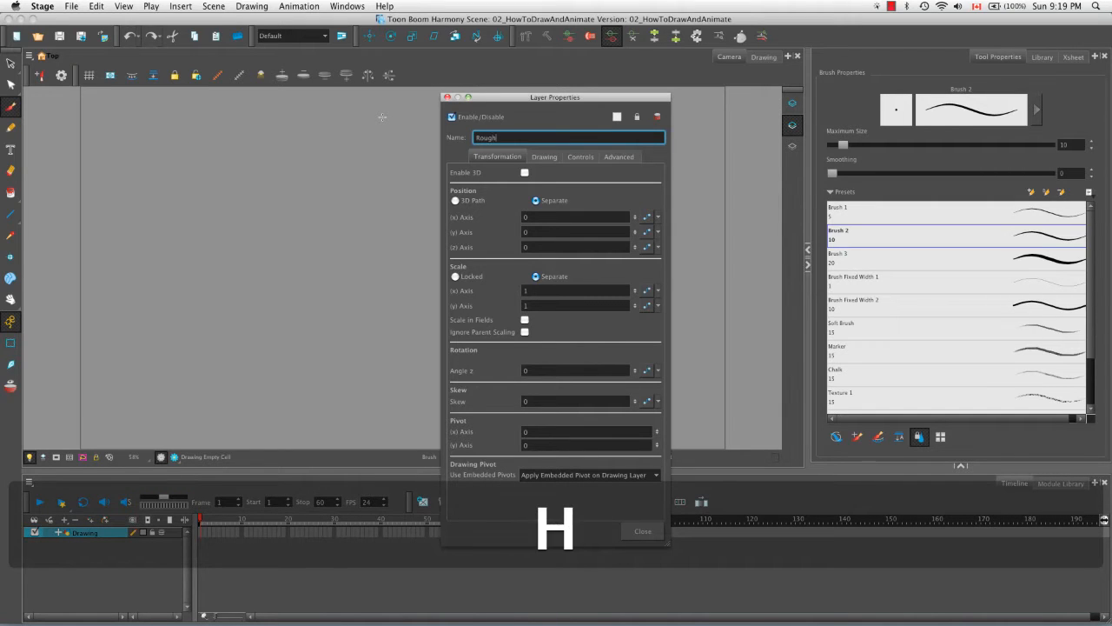
{"action": "left_click", "coordinate": [643, 531]}
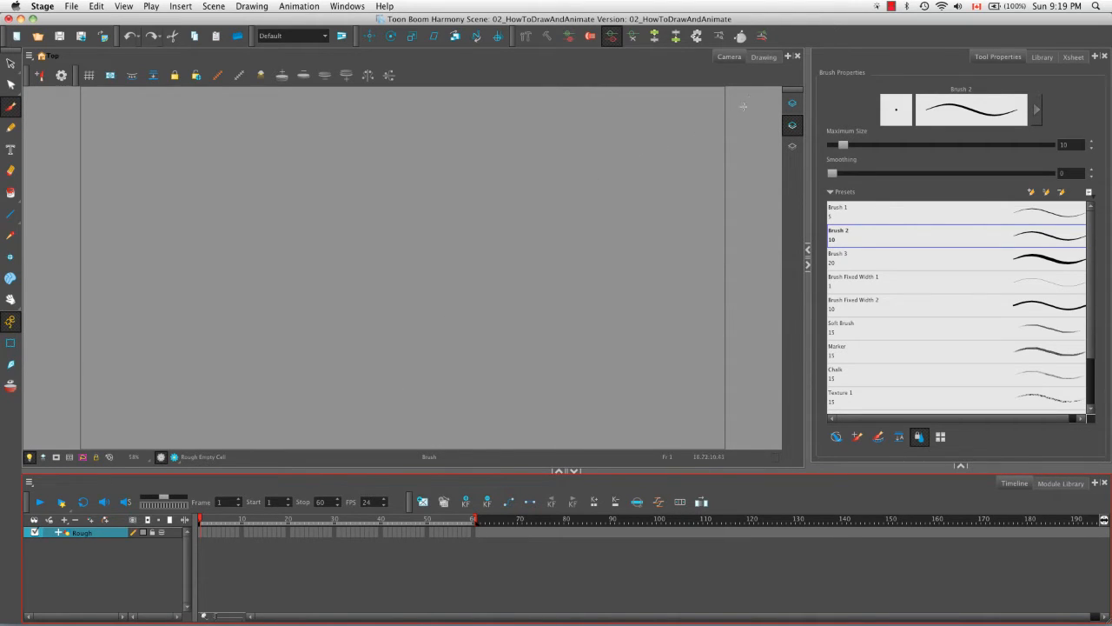
Switch to the Drawing view and show its grid.
{"action": "left_click", "coordinate": [762, 58]}
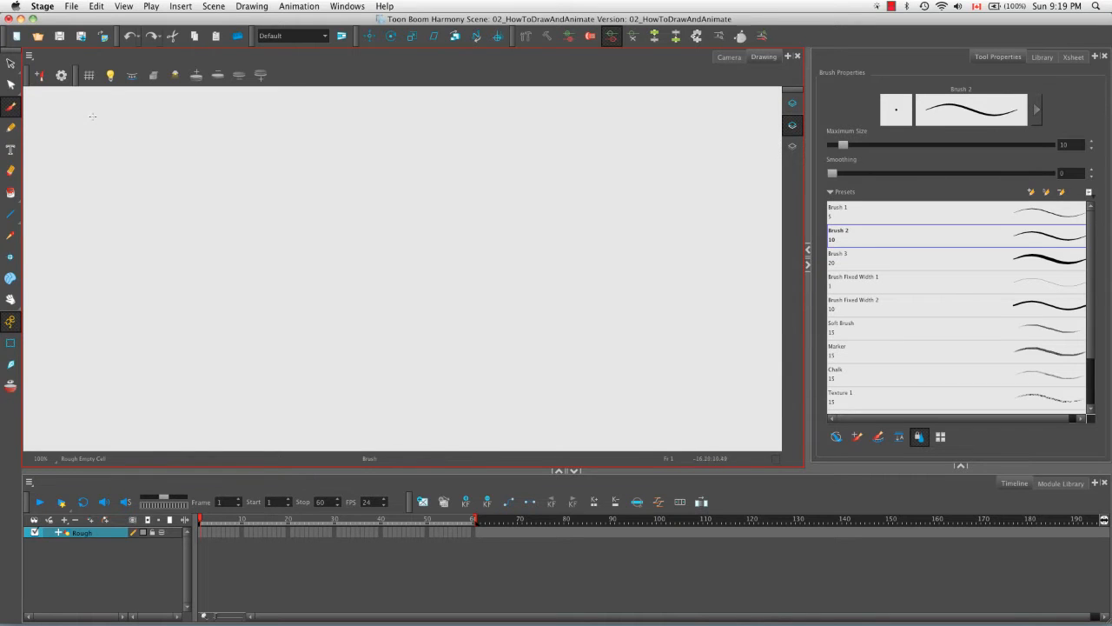
{"action": "left_click", "coordinate": [90, 77]}
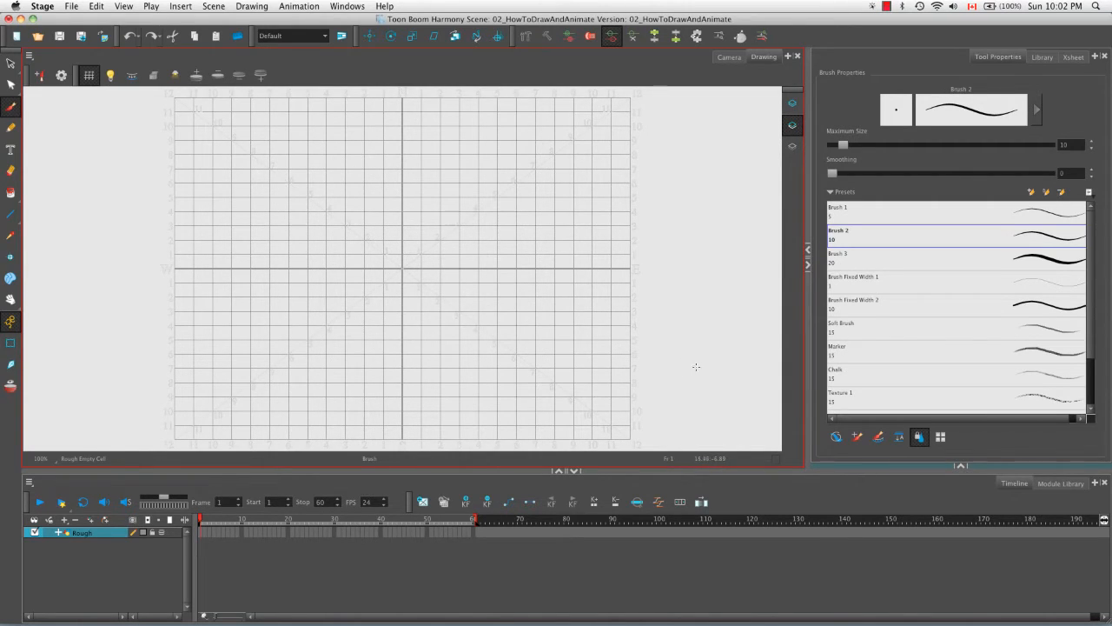
Reveal the Colour view and add a new solid swatch in bright light blue (H 196, S 100, V 100).
{"action": "left_click", "coordinate": [959, 469]}
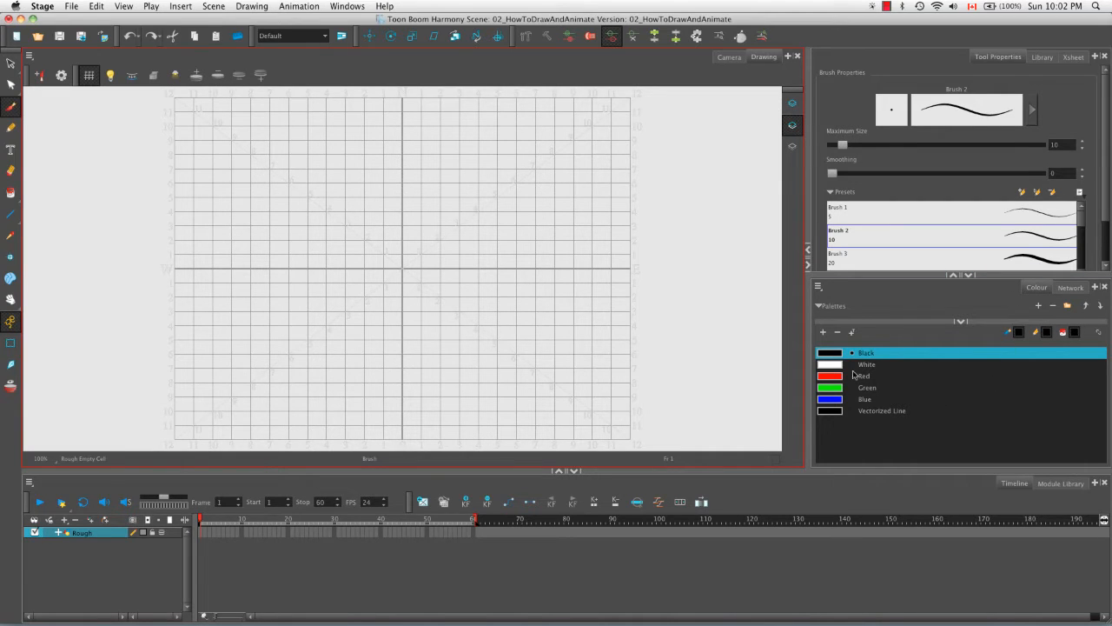
{"action": "left_click", "coordinate": [822, 335]}
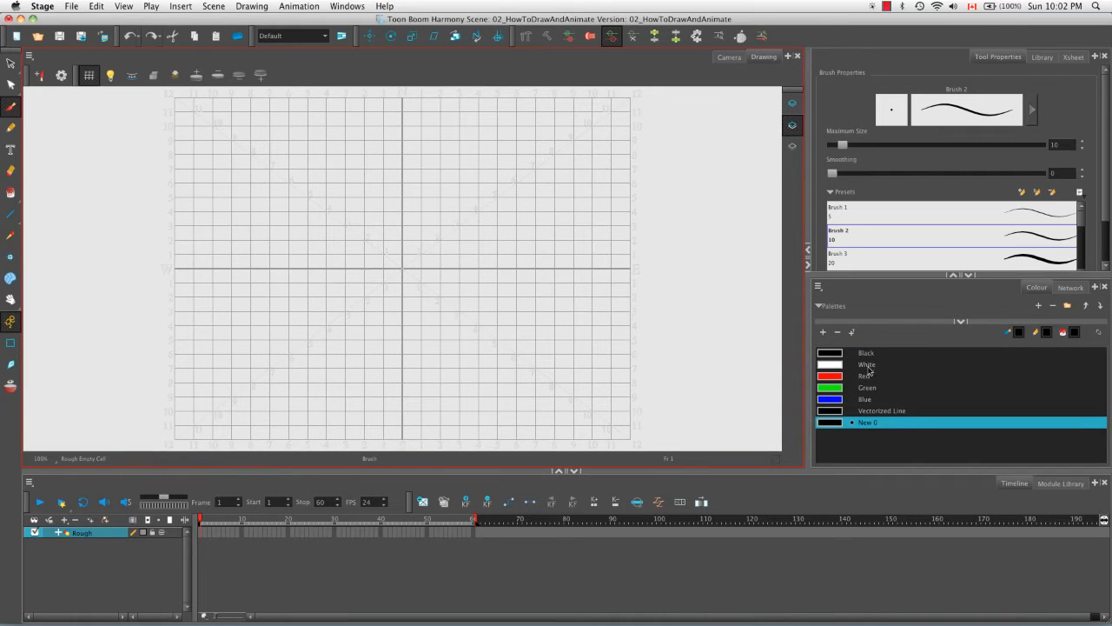
{"action": "double_click", "coordinate": [831, 424]}
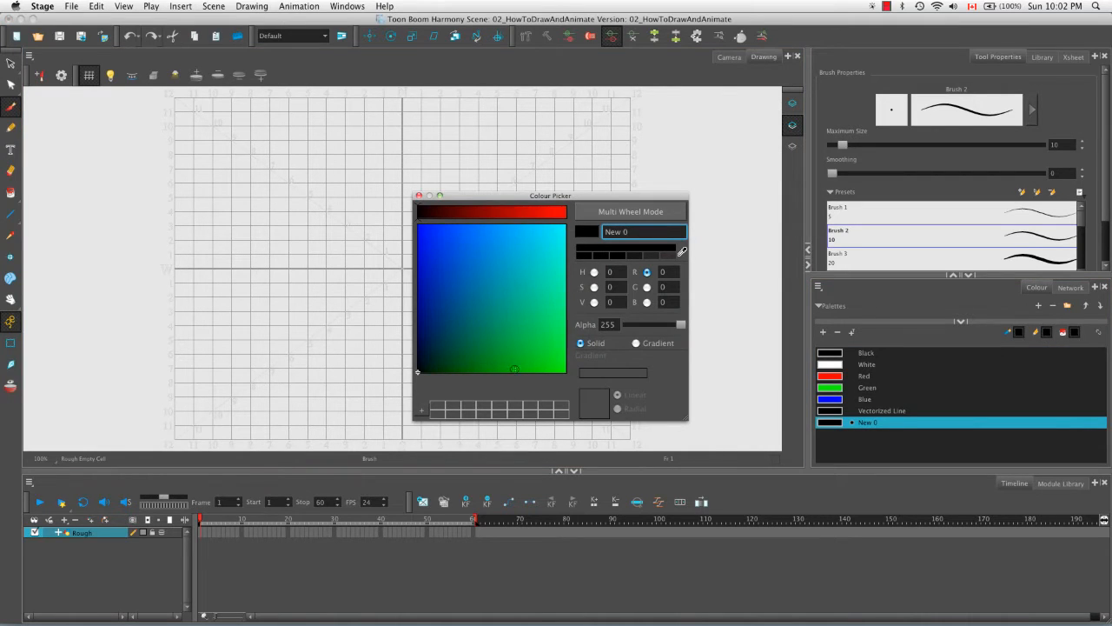
{"action": "left_click", "coordinate": [594, 272]}
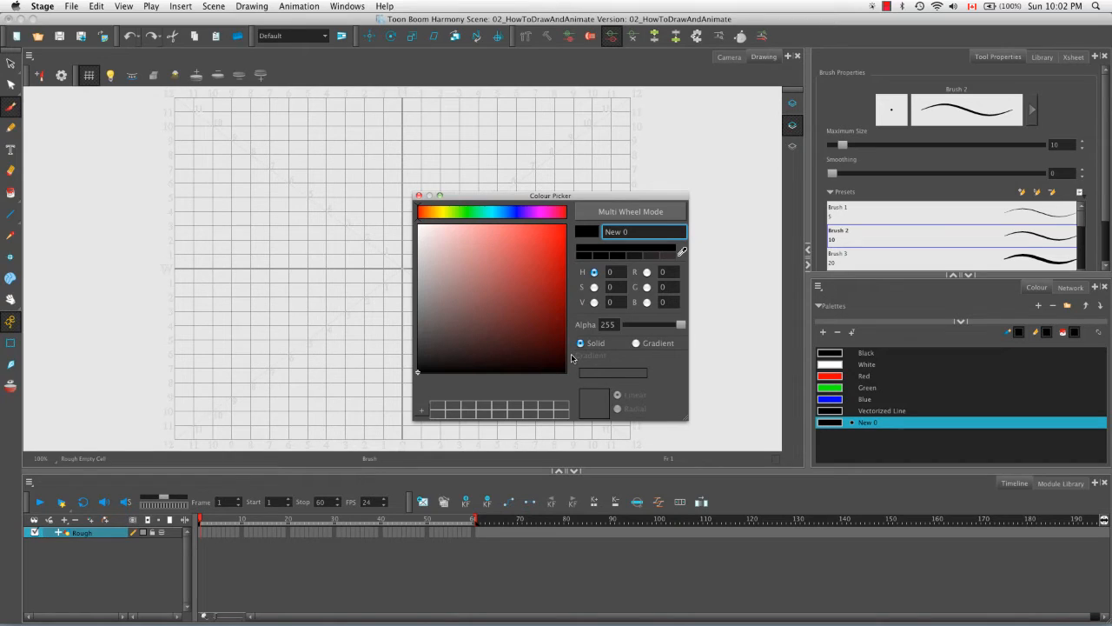
{"action": "left_click", "coordinate": [497, 214]}
{"action": "left_click_drag", "start_coordinate": [489, 275], "coordinate": [573, 217]}
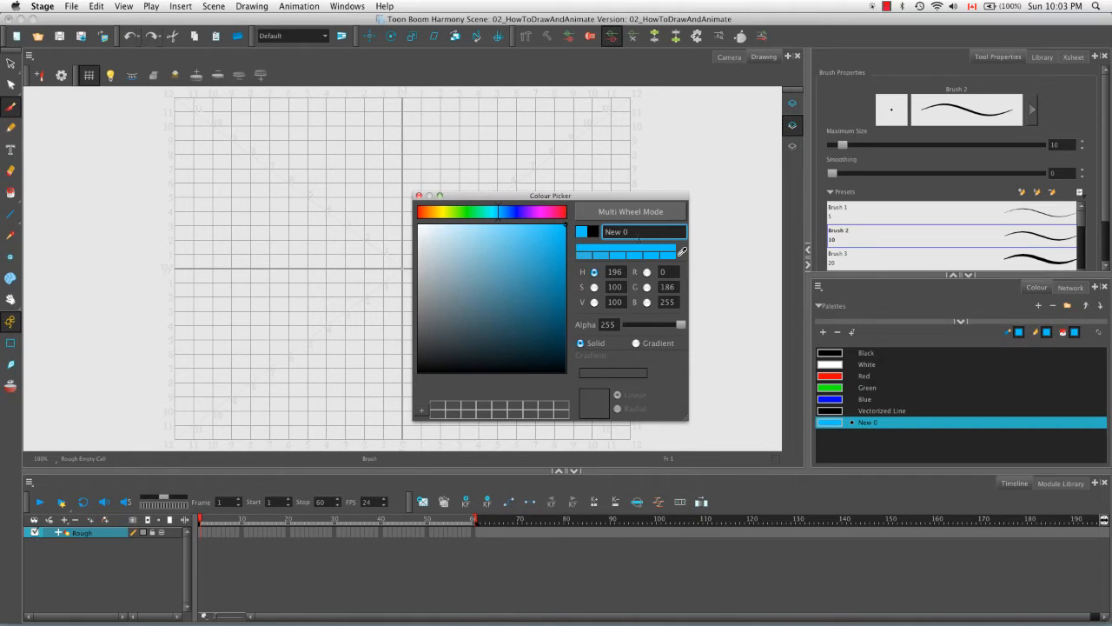
Name the new light-blue swatch Sketch and close the colour picker.
{"action": "triple_click", "coordinate": [633, 232]}
{"action": "key", "text": "BackSpace"}
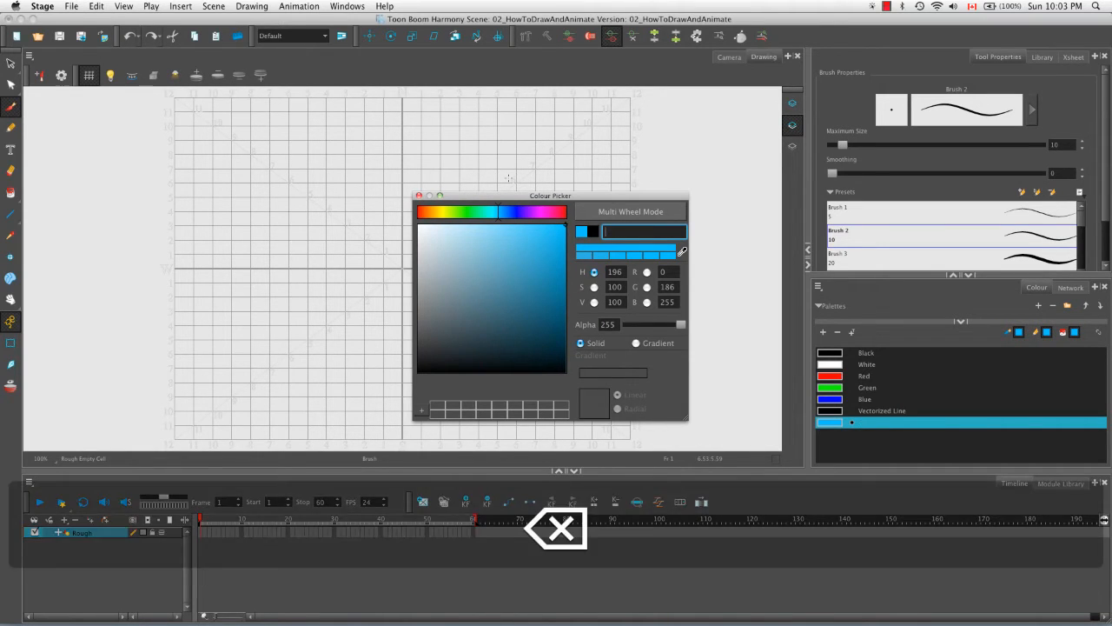
{"action": "type", "text": "Sketch"}
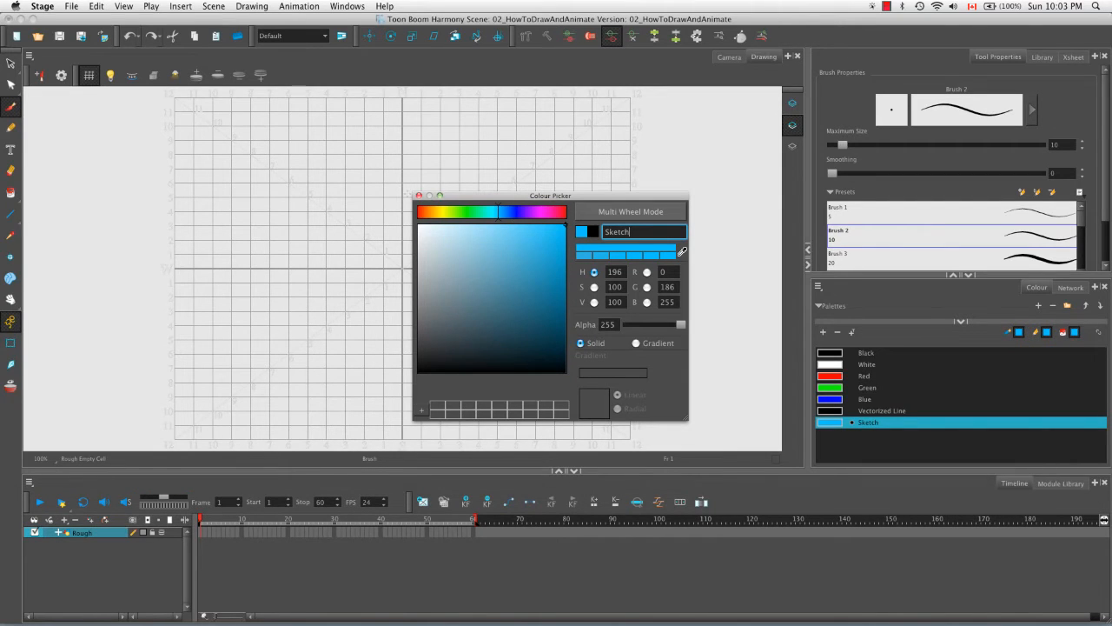
{"action": "left_click", "coordinate": [419, 196]}
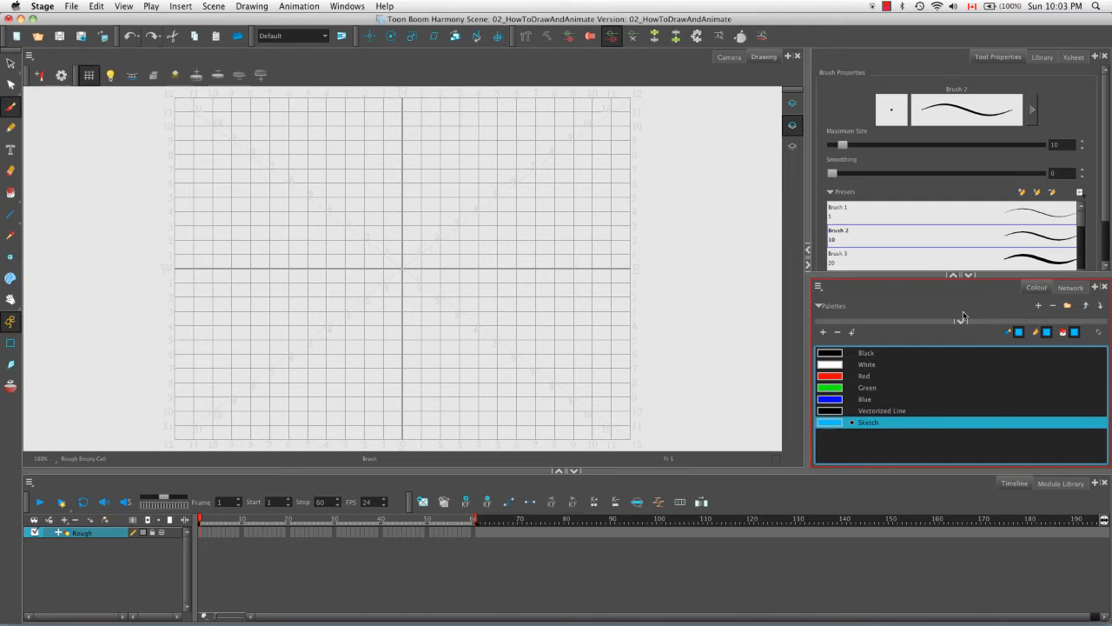
Bring up the Xsheet at full height and select frame 1 of the Rough layer for drawing.
{"action": "left_click", "coordinate": [969, 275]}
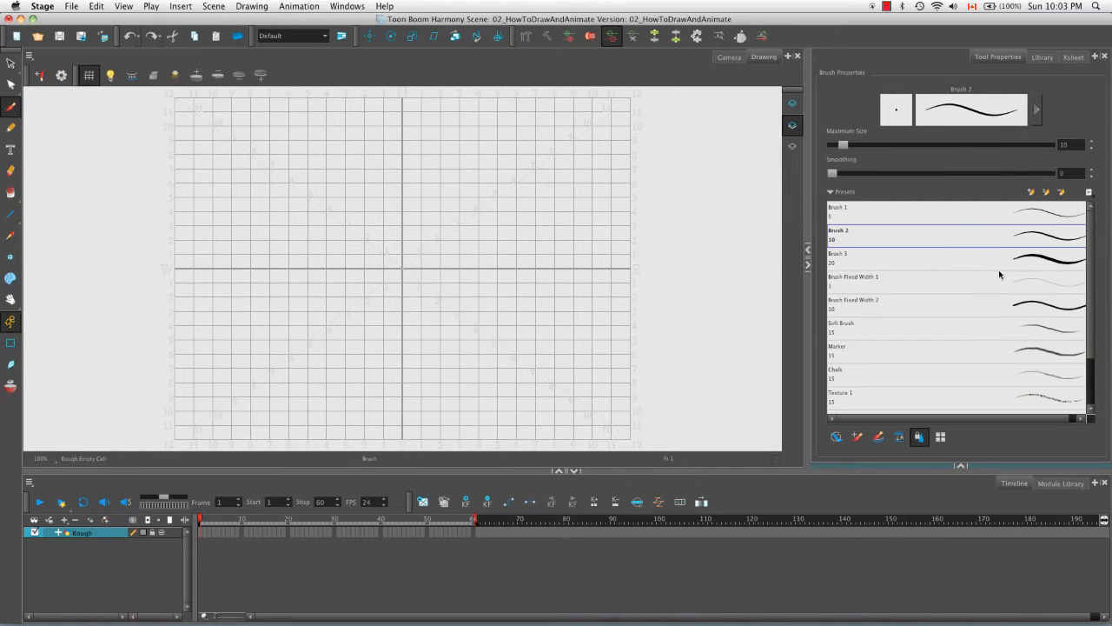
{"action": "left_click", "coordinate": [1074, 57]}
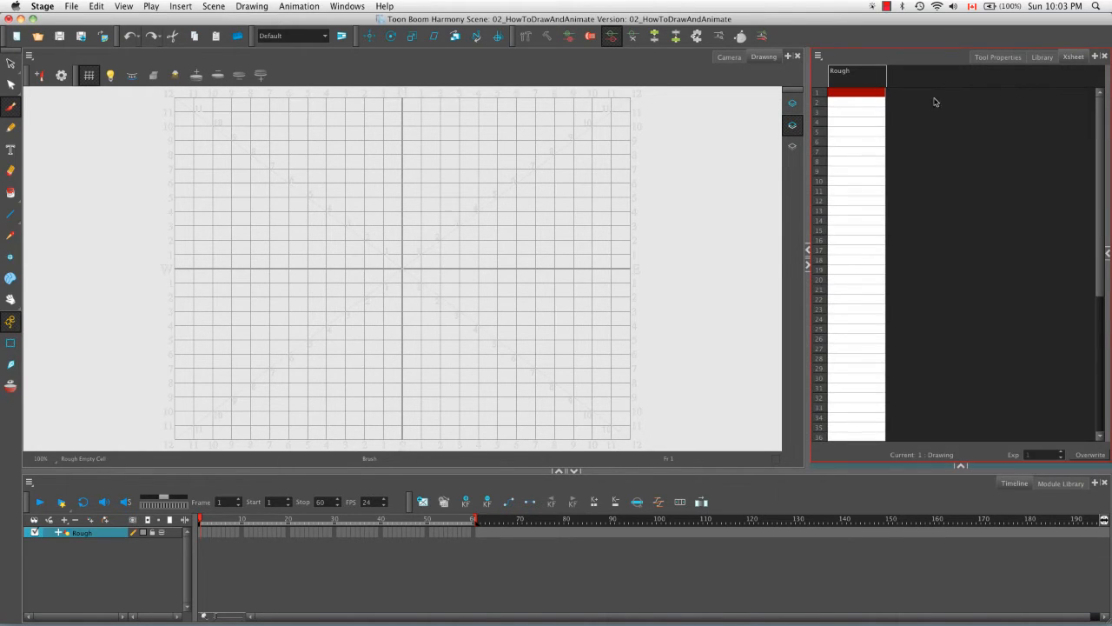
{"action": "left_click", "coordinate": [849, 94]}
{"action": "left_click", "coordinate": [201, 535]}
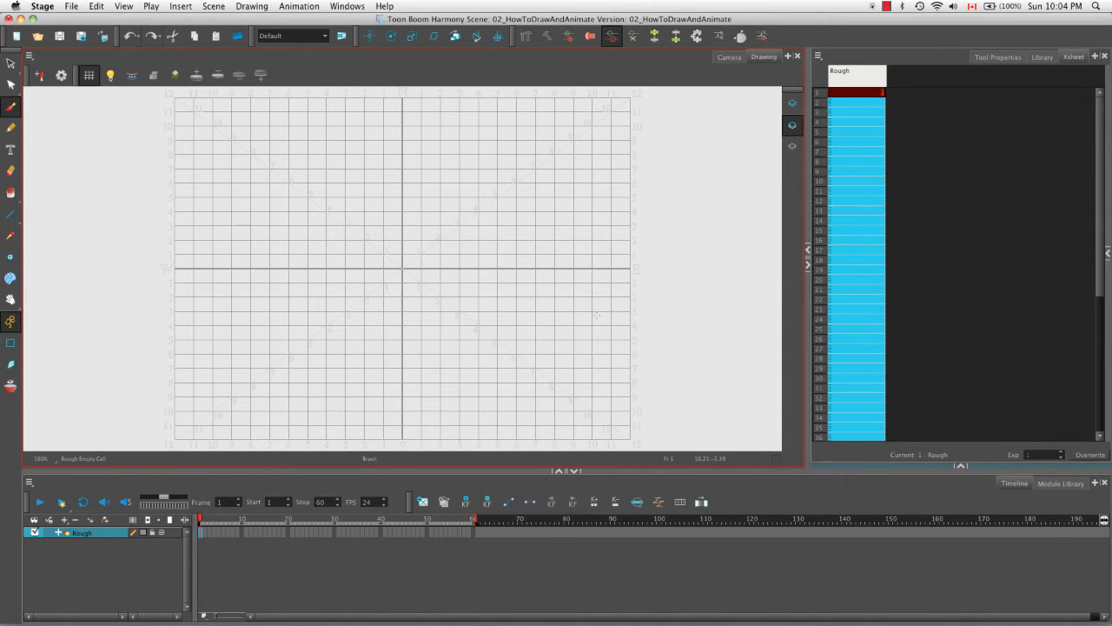
Sketch the figure's torso on frame 1 with the light-blue brush: an oval-topped chest, a narrowed waist and an angular pelvis with centre lines.
{"action": "left_click_drag", "start_coordinate": [600, 310], "coordinate": [609, 275]}
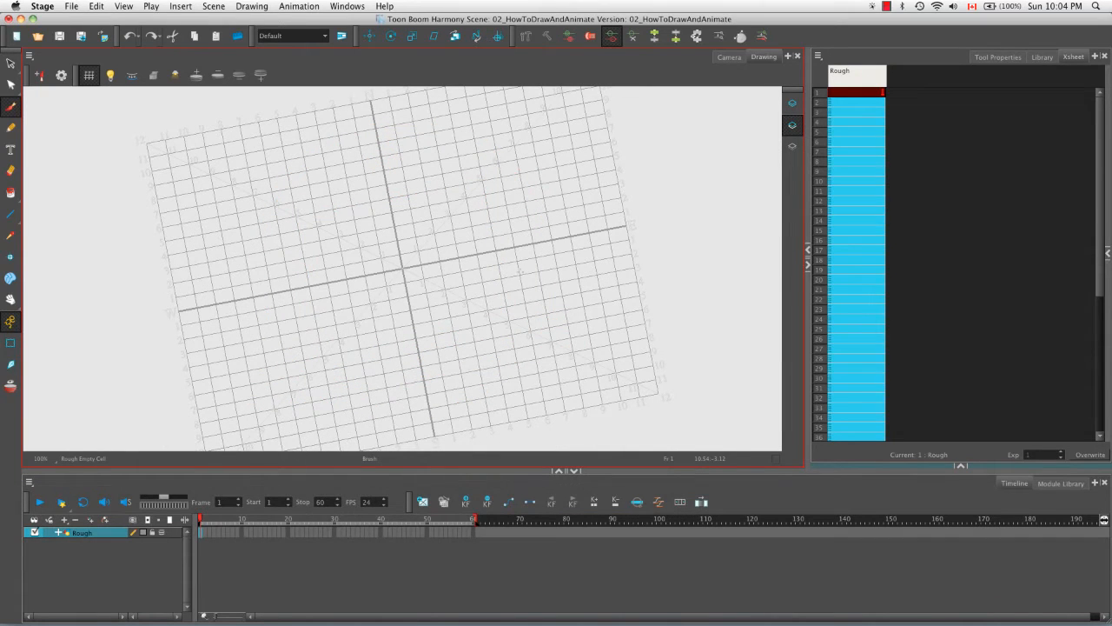
{"action": "key", "text": "2"}
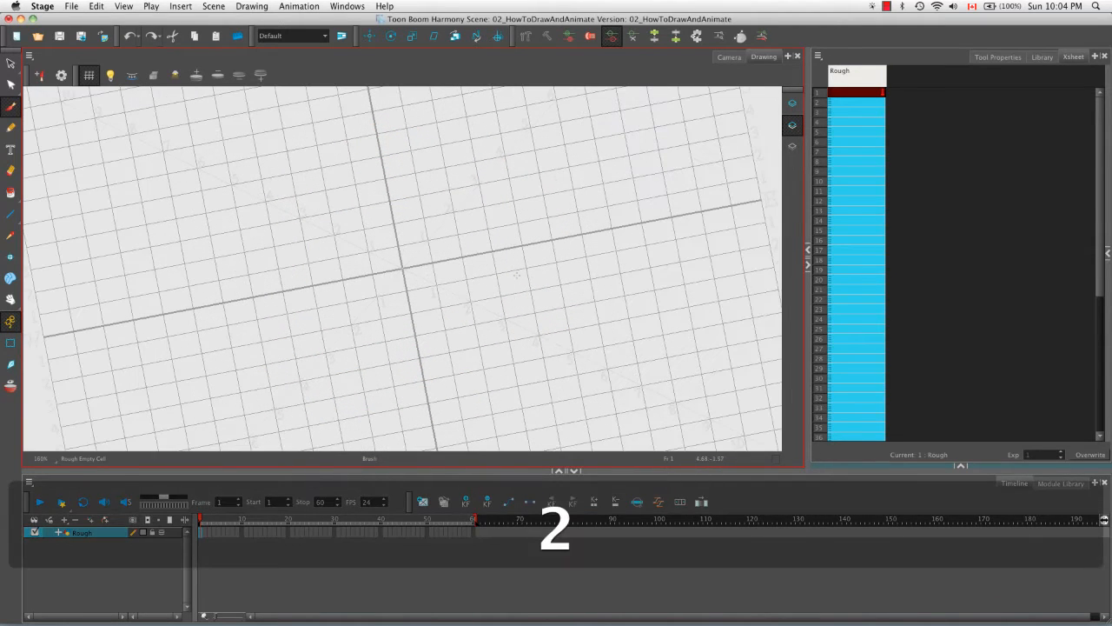
{"action": "key", "text": "space"}
{"action": "left_click_drag", "start_coordinate": [352, 245], "coordinate": [518, 269]}
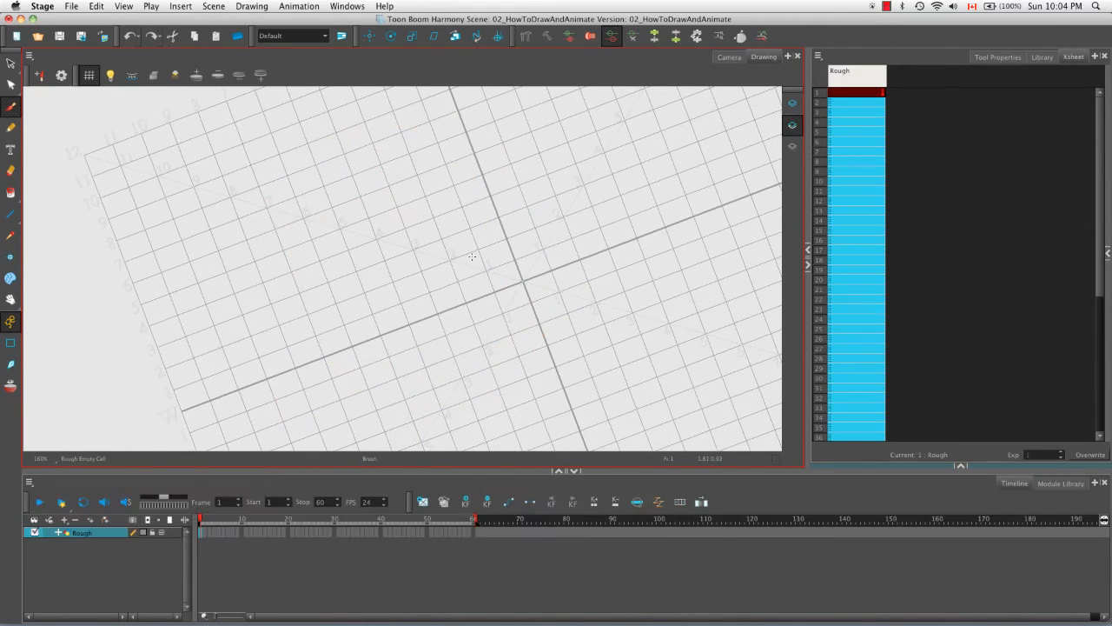
{"action": "key", "text": "space"}
{"action": "mouse_move", "coordinate": [447, 280]}
{"action": "left_mouse_down"}
{"action": "mouse_move", "coordinate": [440, 265]}
{"action": "mouse_move", "coordinate": [426, 309]}
{"action": "left_mouse_up"}
{"action": "key", "text": "2"}
{"action": "key", "text": "2"}
{"action": "key", "text": "space"}
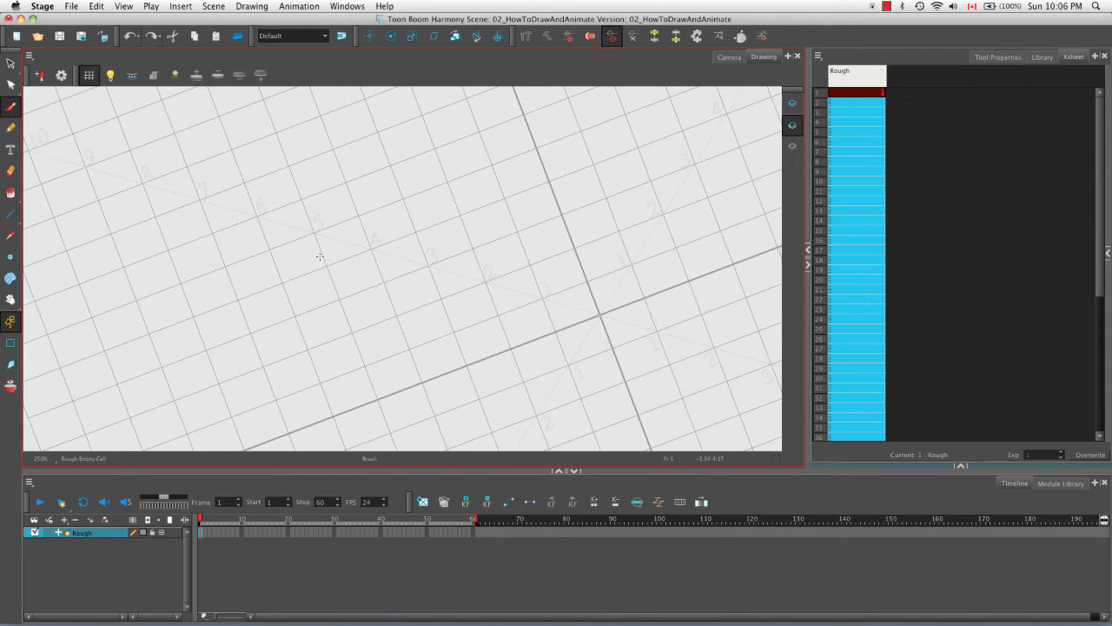
{"action": "mouse_move", "coordinate": [348, 220]}
{"action": "left_mouse_down"}
{"action": "mouse_move", "coordinate": [374, 279]}
{"action": "mouse_move", "coordinate": [339, 223]}
{"action": "left_mouse_up"}
{"action": "key", "text": "space"}
{"action": "left_click_drag", "start_coordinate": [343, 299], "coordinate": [320, 257]}
{"action": "left_click_drag", "start_coordinate": [263, 228], "coordinate": [320, 291]}
{"action": "left_click_drag", "start_coordinate": [264, 239], "coordinate": [332, 288]}
{"action": "left_click_drag", "start_coordinate": [392, 188], "coordinate": [403, 233]}
{"action": "mouse_move", "coordinate": [393, 199]}
{"action": "left_mouse_down"}
{"action": "mouse_move", "coordinate": [408, 285]}
{"action": "mouse_move", "coordinate": [399, 248]}
{"action": "left_mouse_up"}
{"action": "key", "text": "space"}
{"action": "mouse_move", "coordinate": [318, 249]}
{"action": "left_mouse_down"}
{"action": "mouse_move", "coordinate": [330, 281]}
{"action": "mouse_move", "coordinate": [393, 311]}
{"action": "mouse_move", "coordinate": [426, 278]}
{"action": "left_mouse_up"}
{"action": "mouse_move", "coordinate": [395, 228]}
{"action": "left_mouse_down"}
{"action": "mouse_move", "coordinate": [424, 279]}
{"action": "mouse_move", "coordinate": [379, 233]}
{"action": "mouse_move", "coordinate": [391, 282]}
{"action": "left_mouse_up"}
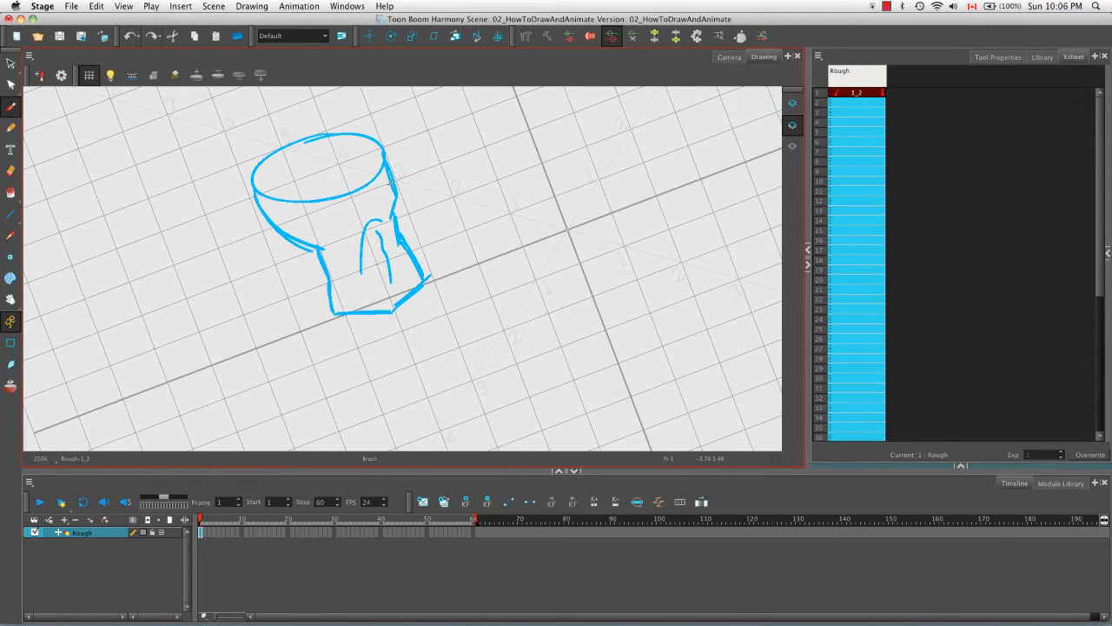
Add a short line and a curve at the chest's oval rim and a construction line across the hips.
{"action": "left_click_drag", "start_coordinate": [335, 175], "coordinate": [362, 196]}
{"action": "mouse_move", "coordinate": [382, 147]}
{"action": "left_mouse_down"}
{"action": "mouse_move", "coordinate": [364, 189]}
{"action": "mouse_move", "coordinate": [296, 209]}
{"action": "left_mouse_up"}
{"action": "key", "text": "space"}
{"action": "left_click_drag", "start_coordinate": [364, 349], "coordinate": [362, 278]}
{"action": "left_click_drag", "start_coordinate": [329, 210], "coordinate": [401, 182]}
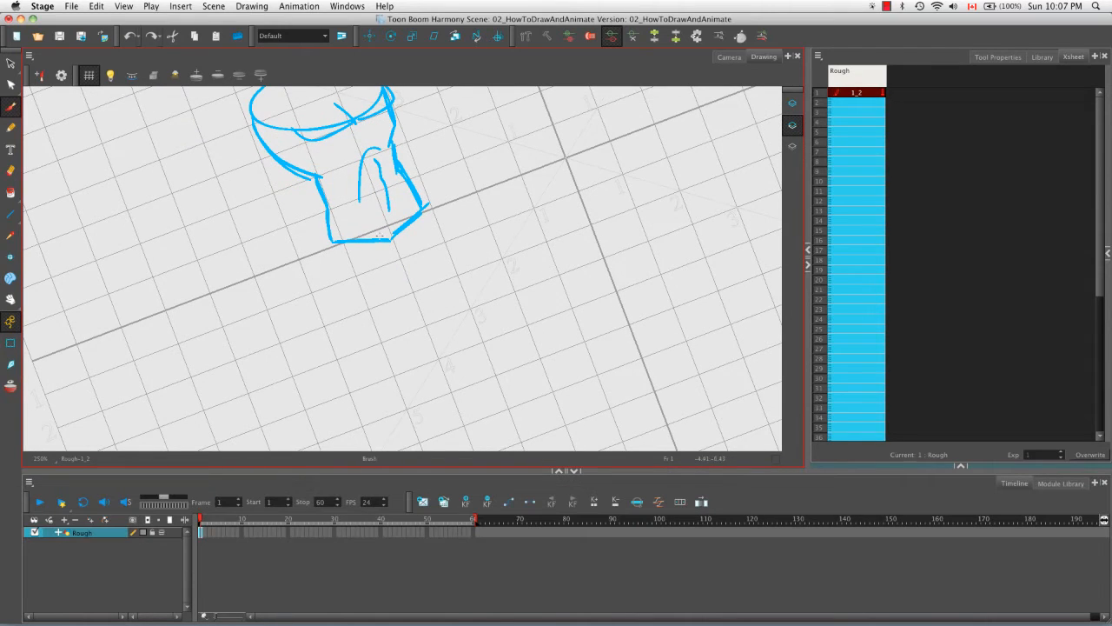
Sketch both sides of the left-hand thigh running down from the pelvis.
{"action": "key", "text": "space"}
{"action": "mouse_move", "coordinate": [348, 309]}
{"action": "left_mouse_down"}
{"action": "mouse_move", "coordinate": [332, 263]}
{"action": "mouse_move", "coordinate": [368, 294]}
{"action": "left_mouse_up"}
{"action": "left_click_drag", "start_coordinate": [373, 195], "coordinate": [372, 290]}
{"action": "left_click_drag", "start_coordinate": [316, 196], "coordinate": [346, 292]}
Sketch the left-hand lower leg with a knee oval, a curved calf and an angular foot, undoing one misplaced stroke.
{"action": "key", "text": "space"}
{"action": "mouse_move", "coordinate": [356, 330]}
{"action": "left_mouse_down"}
{"action": "mouse_move", "coordinate": [365, 236]}
{"action": "mouse_move", "coordinate": [340, 216]}
{"action": "mouse_move", "coordinate": [373, 209]}
{"action": "mouse_move", "coordinate": [338, 287]}
{"action": "left_mouse_up"}
{"action": "left_click_drag", "start_coordinate": [372, 207], "coordinate": [344, 296]}
{"action": "key", "text": "super+z"}
{"action": "left_click_drag", "start_coordinate": [376, 215], "coordinate": [367, 287]}
{"action": "left_click_drag", "start_coordinate": [337, 222], "coordinate": [345, 274]}
{"action": "mouse_move", "coordinate": [343, 245]}
{"action": "left_mouse_down"}
{"action": "mouse_move", "coordinate": [351, 294]}
{"action": "mouse_move", "coordinate": [365, 271]}
{"action": "mouse_move", "coordinate": [341, 320]}
{"action": "mouse_move", "coordinate": [369, 339]}
{"action": "mouse_move", "coordinate": [401, 321]}
{"action": "mouse_move", "coordinate": [368, 294]}
{"action": "mouse_move", "coordinate": [405, 259]}
{"action": "mouse_move", "coordinate": [303, 210]}
{"action": "left_mouse_up"}
Sketch both sides of the right-hand thigh, angled outward from the pelvis.
{"action": "key", "text": "space"}
{"action": "left_click_drag", "start_coordinate": [347, 257], "coordinate": [350, 258]}
{"action": "left_click_drag", "start_coordinate": [312, 132], "coordinate": [369, 255]}
{"action": "left_click_drag", "start_coordinate": [292, 195], "coordinate": [348, 250]}
Sketch the right-hand lower leg with a curved calf, a slanted shin and an angular foot.
{"action": "key", "text": "space"}
{"action": "mouse_move", "coordinate": [366, 292]}
{"action": "left_mouse_down"}
{"action": "mouse_move", "coordinate": [352, 234]}
{"action": "mouse_move", "coordinate": [386, 294]}
{"action": "left_mouse_up"}
{"action": "mouse_move", "coordinate": [358, 210]}
{"action": "left_mouse_down"}
{"action": "mouse_move", "coordinate": [383, 292]}
{"action": "mouse_move", "coordinate": [423, 348]}
{"action": "mouse_move", "coordinate": [462, 301]}
{"action": "left_mouse_up"}
{"action": "mouse_move", "coordinate": [365, 213]}
{"action": "left_mouse_down"}
{"action": "mouse_move", "coordinate": [392, 285]}
{"action": "mouse_move", "coordinate": [391, 266]}
{"action": "mouse_move", "coordinate": [414, 305]}
{"action": "mouse_move", "coordinate": [461, 303]}
{"action": "mouse_move", "coordinate": [457, 288]}
{"action": "mouse_move", "coordinate": [412, 306]}
{"action": "left_mouse_up"}
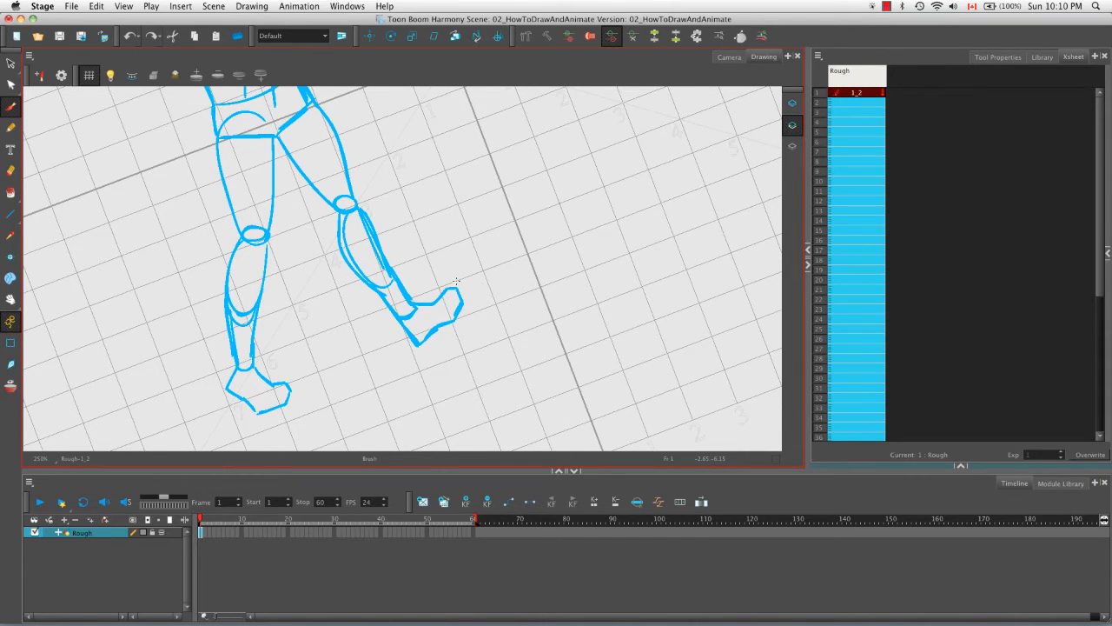
{"action": "key", "text": "space"}
{"action": "left_click_drag", "start_coordinate": [430, 215], "coordinate": [440, 236]}
{"action": "key", "text": "1"}
{"action": "left_click_drag", "start_coordinate": [503, 220], "coordinate": [513, 262]}
{"action": "key", "text": "space"}
{"action": "left_click_drag", "start_coordinate": [483, 193], "coordinate": [491, 256]}
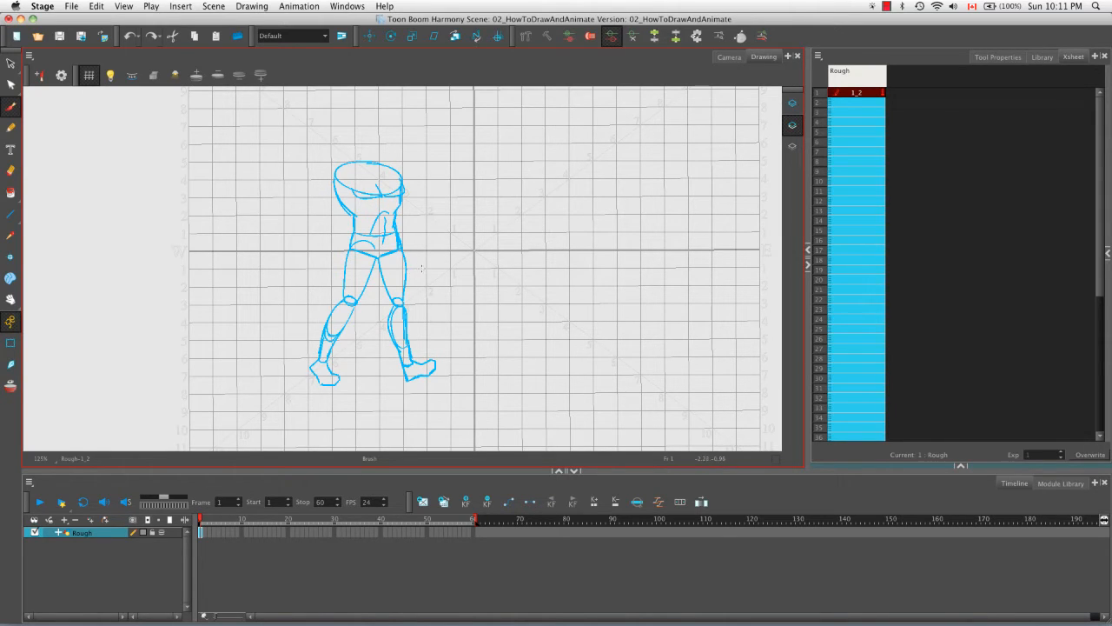
Show the Xsheet View toolbar and mark the drawing on frame 1 as a key drawing.
{"action": "left_click", "coordinate": [867, 94]}
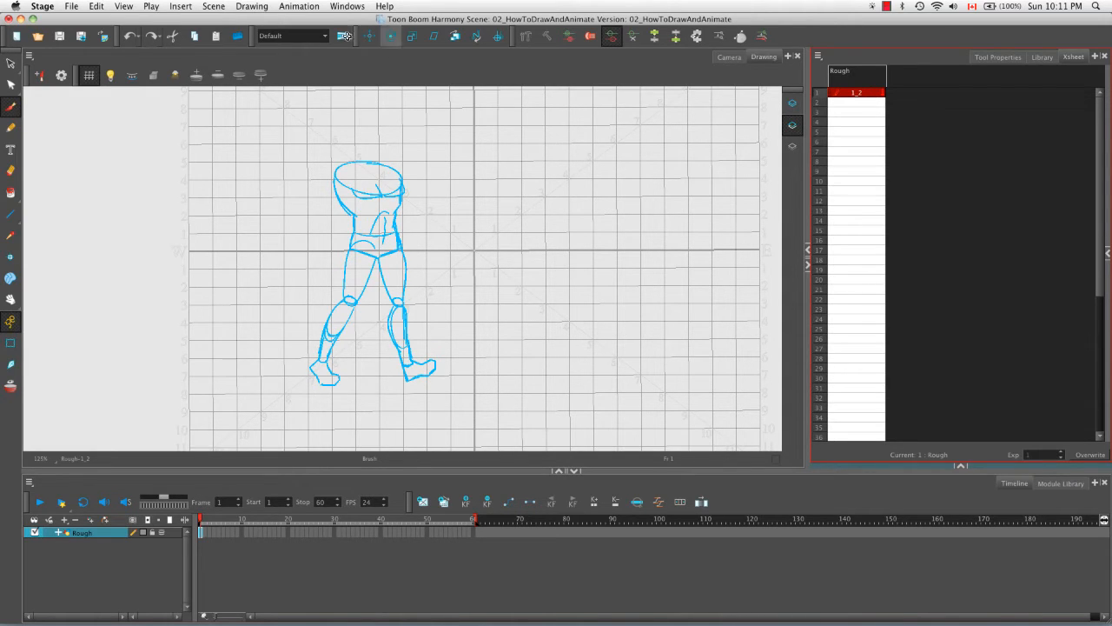
{"action": "left_click", "coordinate": [345, 7]}
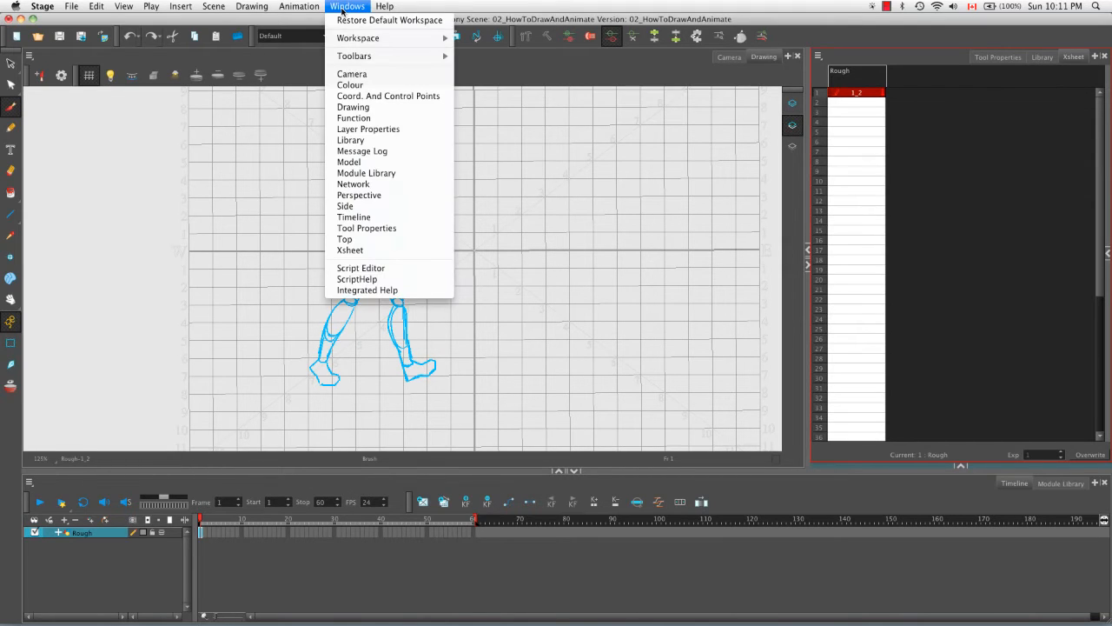
{"action": "mouse_move", "coordinate": [356, 57]}
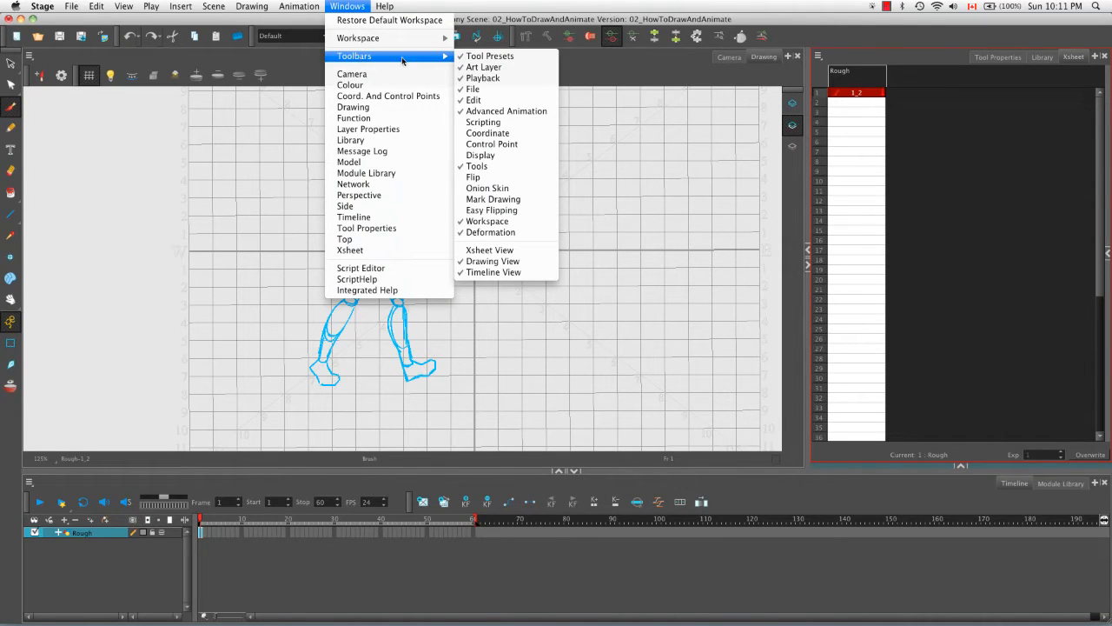
{"action": "left_click", "coordinate": [487, 250]}
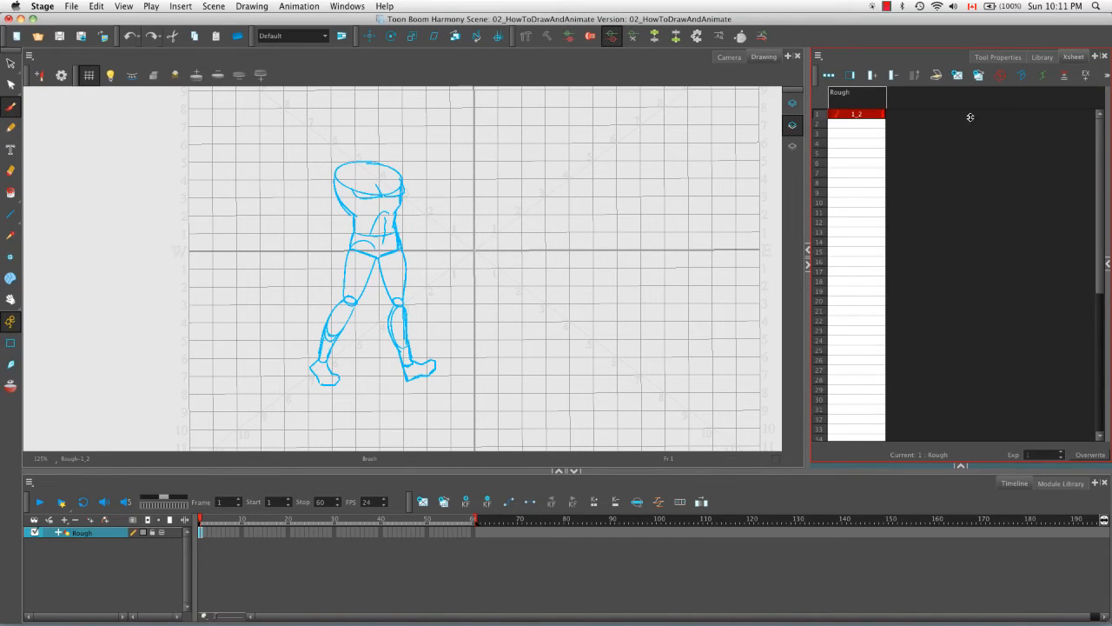
{"action": "left_click", "coordinate": [1001, 80]}
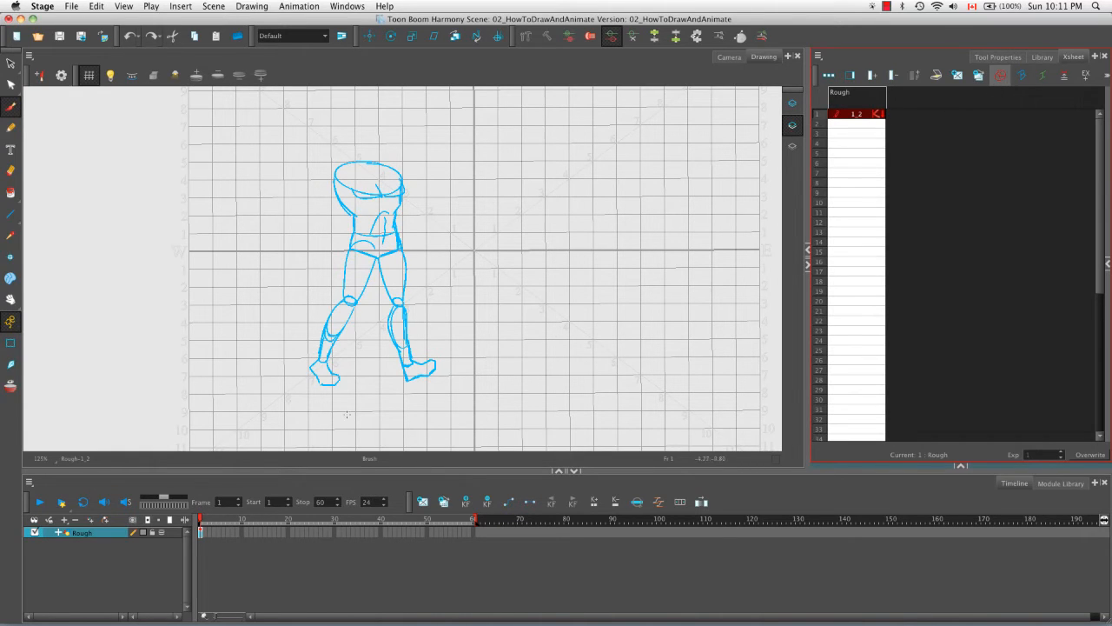
Turn on onion skinning and go to the empty frame 4 of the Rough layer.
{"action": "left_click", "coordinate": [200, 532]}
{"action": "left_click", "coordinate": [10, 386]}
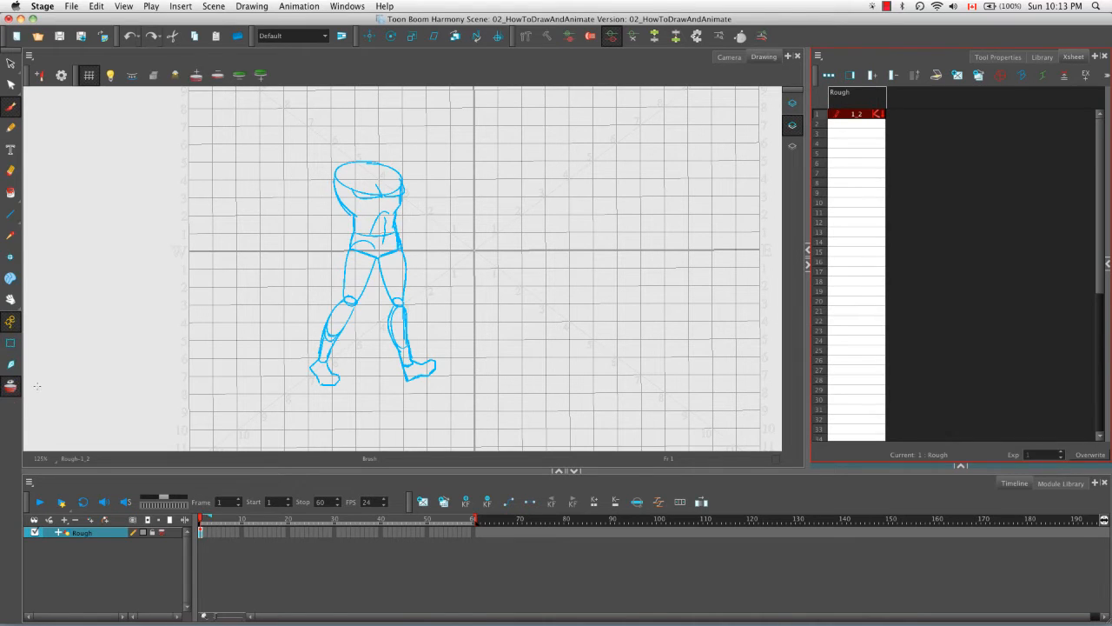
{"action": "left_click", "coordinate": [211, 518]}
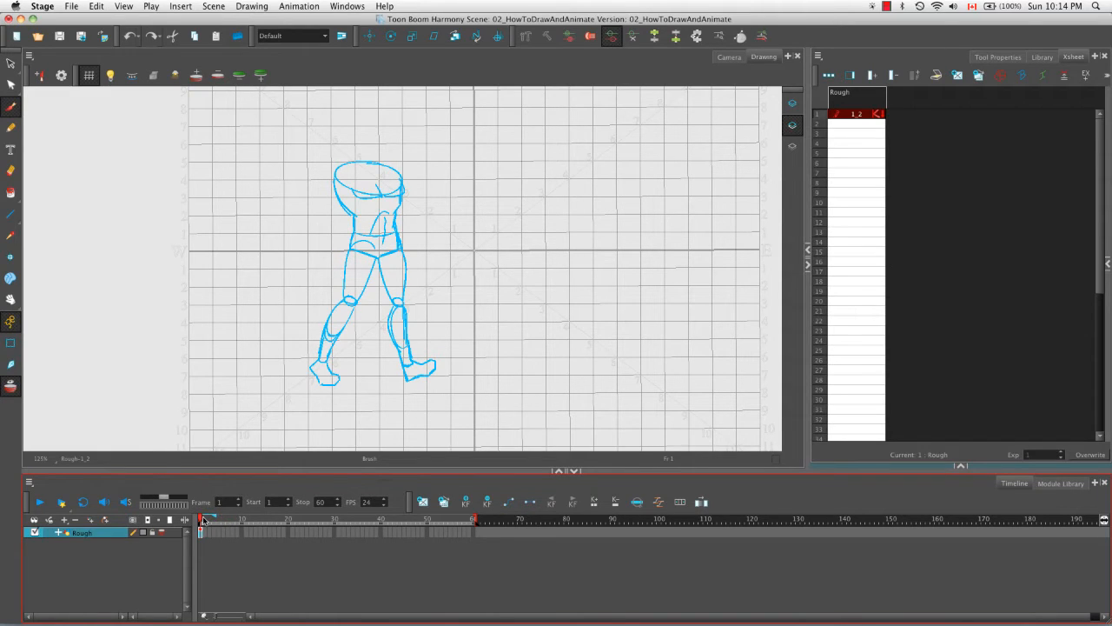
{"action": "left_click_drag", "start_coordinate": [201, 521], "coordinate": [215, 521]}
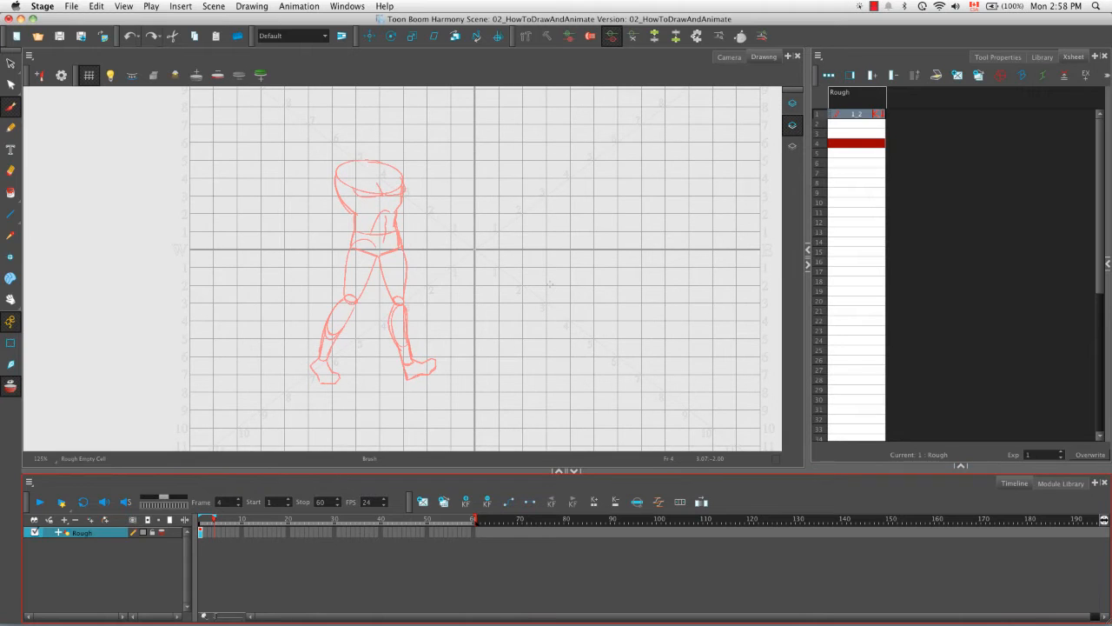
Sketch the rib-cage oval and the left-hand chest side on frame 4, slightly right of the onion-skinned pose.
{"action": "key", "text": "alt+super"}
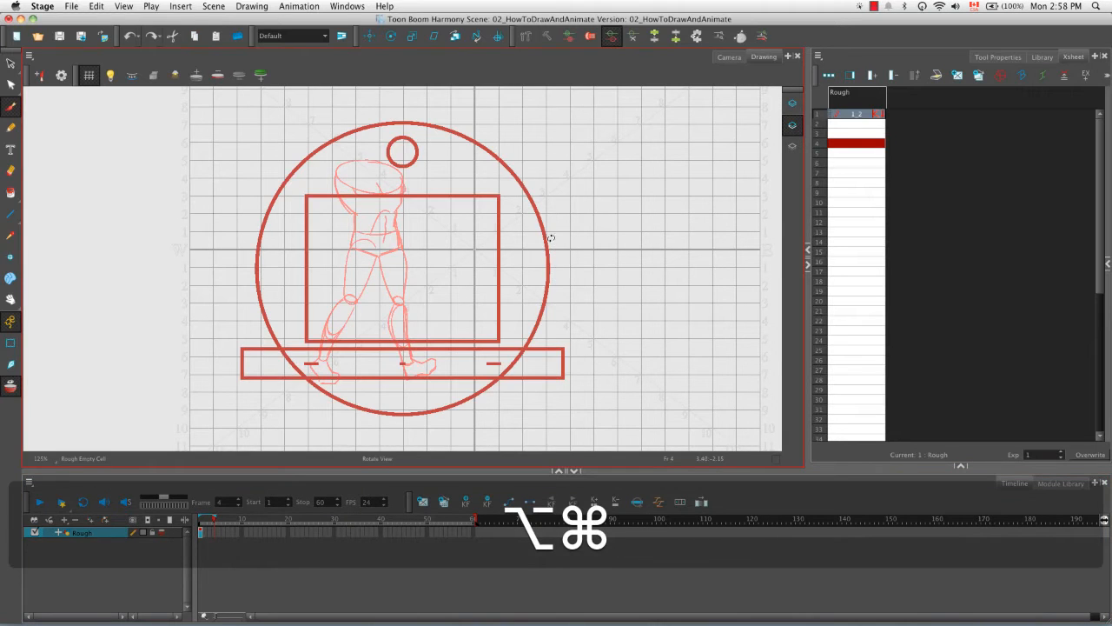
{"action": "left_click_drag", "start_coordinate": [551, 235], "coordinate": [402, 330]}
{"action": "key", "text": "2"}
{"action": "key", "text": "space"}
{"action": "key", "text": "2"}
{"action": "key", "text": "space"}
{"action": "left_click_drag", "start_coordinate": [380, 215], "coordinate": [393, 260]}
{"action": "key", "text": "2"}
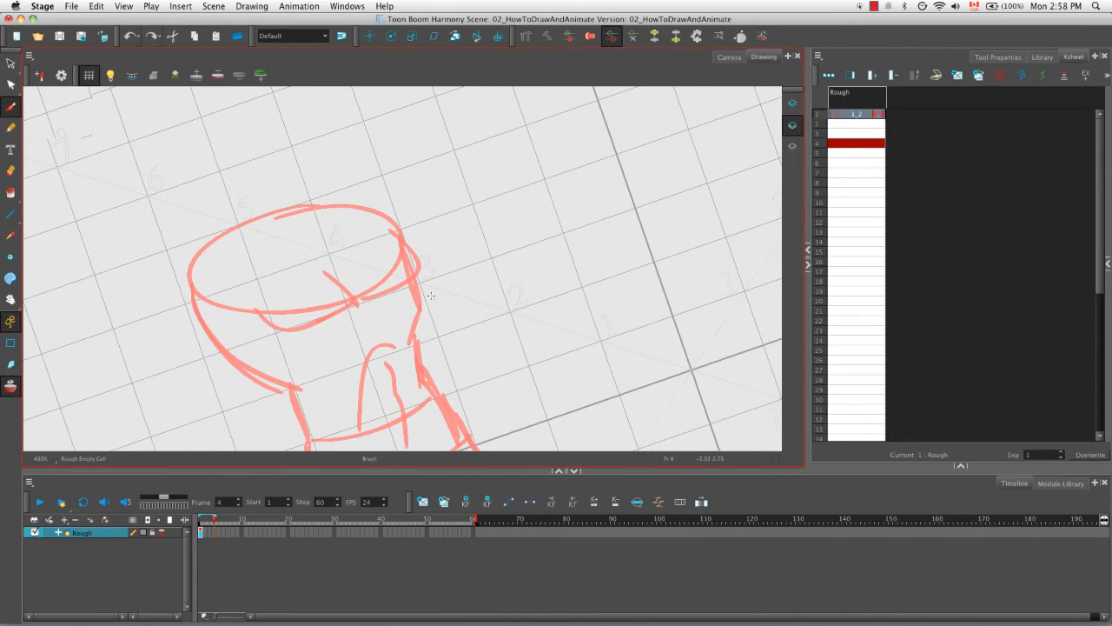
{"action": "mouse_move", "coordinate": [276, 228]}
{"action": "left_mouse_down"}
{"action": "mouse_move", "coordinate": [213, 165]}
{"action": "mouse_move", "coordinate": [280, 301]}
{"action": "left_mouse_up"}
{"action": "key", "text": "space"}
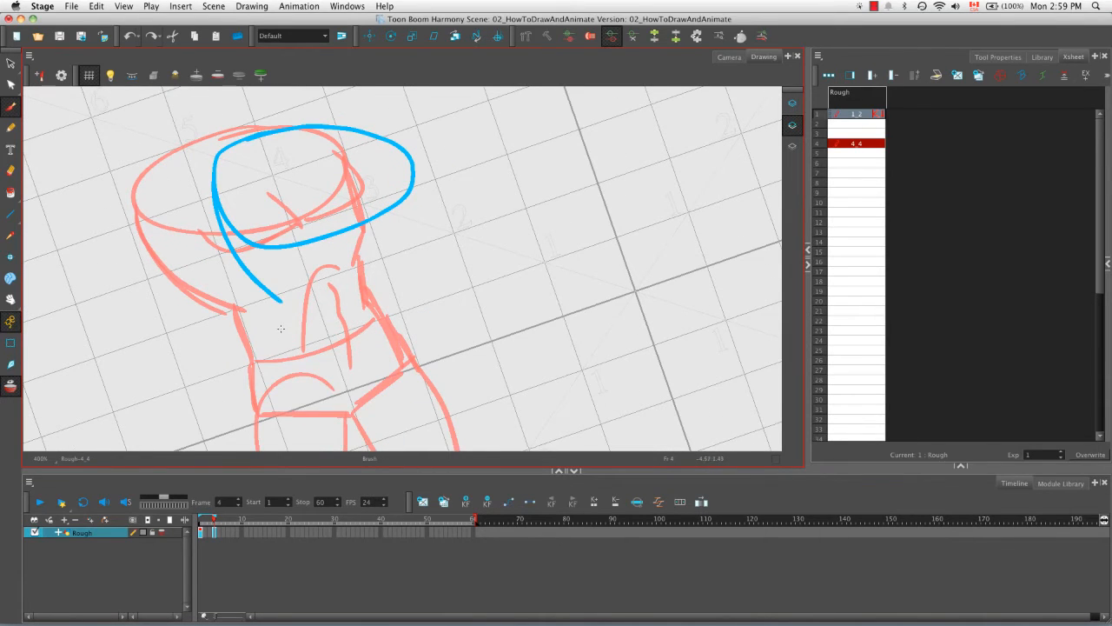
Sketch the waist, pelvis block, belly lines and chest marks below the rib cage, and reinforce the rib-cage outline.
{"action": "mouse_move", "coordinate": [280, 301]}
{"action": "left_mouse_down"}
{"action": "mouse_move", "coordinate": [291, 337]}
{"action": "mouse_move", "coordinate": [300, 290]}
{"action": "mouse_move", "coordinate": [302, 358]}
{"action": "mouse_move", "coordinate": [402, 351]}
{"action": "mouse_move", "coordinate": [445, 311]}
{"action": "mouse_move", "coordinate": [425, 261]}
{"action": "left_mouse_up"}
{"action": "key", "text": "space"}
{"action": "left_click_drag", "start_coordinate": [406, 223], "coordinate": [410, 122]}
{"action": "left_click_drag", "start_coordinate": [290, 302], "coordinate": [420, 253]}
{"action": "mouse_move", "coordinate": [360, 193]}
{"action": "left_mouse_down"}
{"action": "mouse_move", "coordinate": [342, 270]}
{"action": "mouse_move", "coordinate": [396, 262]}
{"action": "left_mouse_up"}
{"action": "left_click_drag", "start_coordinate": [340, 132], "coordinate": [358, 193]}
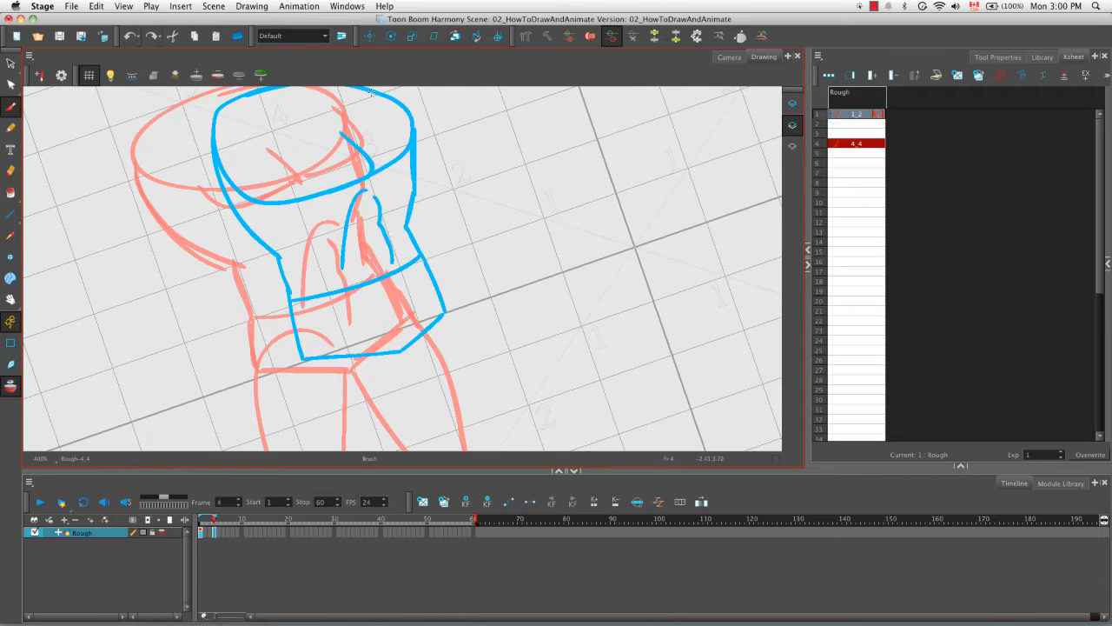
{"action": "mouse_move", "coordinate": [372, 91]}
{"action": "left_mouse_down"}
{"action": "mouse_move", "coordinate": [359, 135]}
{"action": "mouse_move", "coordinate": [405, 195]}
{"action": "left_mouse_up"}
{"action": "left_click_drag", "start_coordinate": [255, 136], "coordinate": [368, 124]}
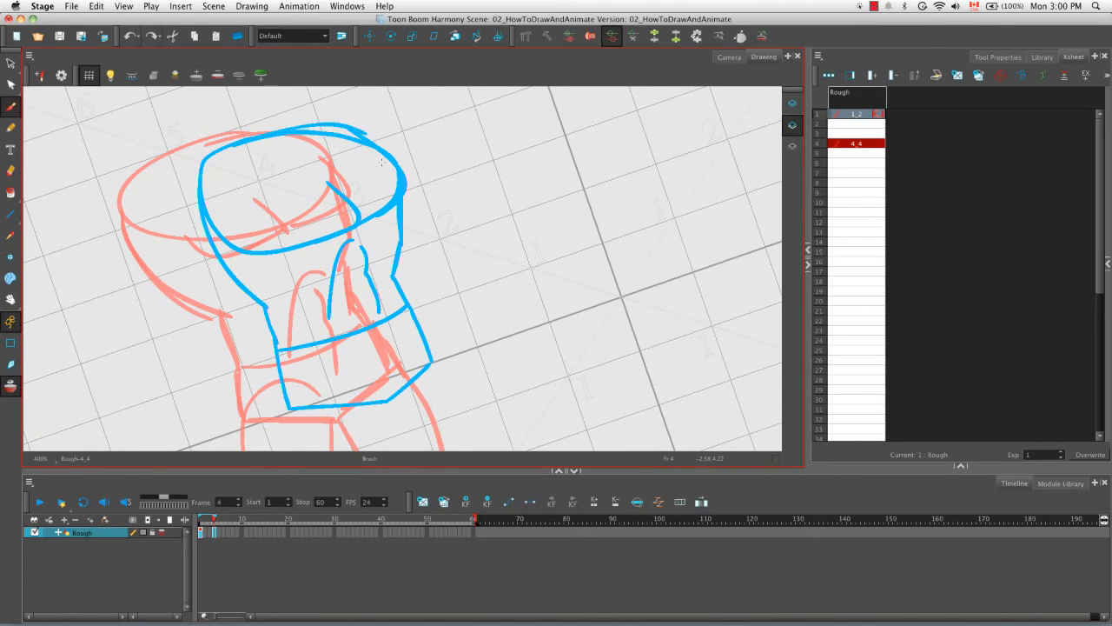
{"action": "left_click_drag", "start_coordinate": [258, 230], "coordinate": [278, 250]}
Sketch a round left-hand knee and both sides of the thigh joining it to the pelvis on frame 4.
{"action": "key", "text": "space"}
{"action": "mouse_move", "coordinate": [378, 342]}
{"action": "left_mouse_down"}
{"action": "mouse_move", "coordinate": [363, 123]}
{"action": "mouse_move", "coordinate": [363, 331]}
{"action": "left_mouse_up"}
{"action": "left_click_drag", "start_coordinate": [484, 293], "coordinate": [405, 241]}
{"action": "key", "text": "space"}
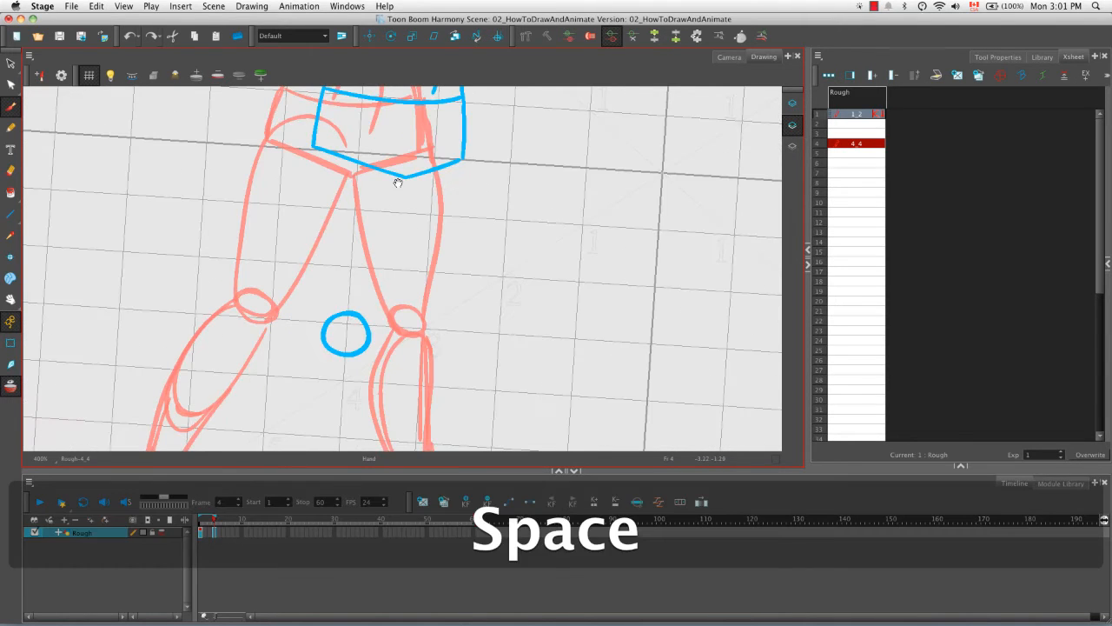
{"action": "left_click_drag", "start_coordinate": [395, 188], "coordinate": [406, 163]}
{"action": "left_click_drag", "start_coordinate": [318, 149], "coordinate": [330, 300]}
{"action": "mouse_move", "coordinate": [549, 235]}
{"action": "left_mouse_down"}
{"action": "mouse_move", "coordinate": [389, 172]}
{"action": "mouse_move", "coordinate": [286, 279]}
{"action": "left_mouse_up"}
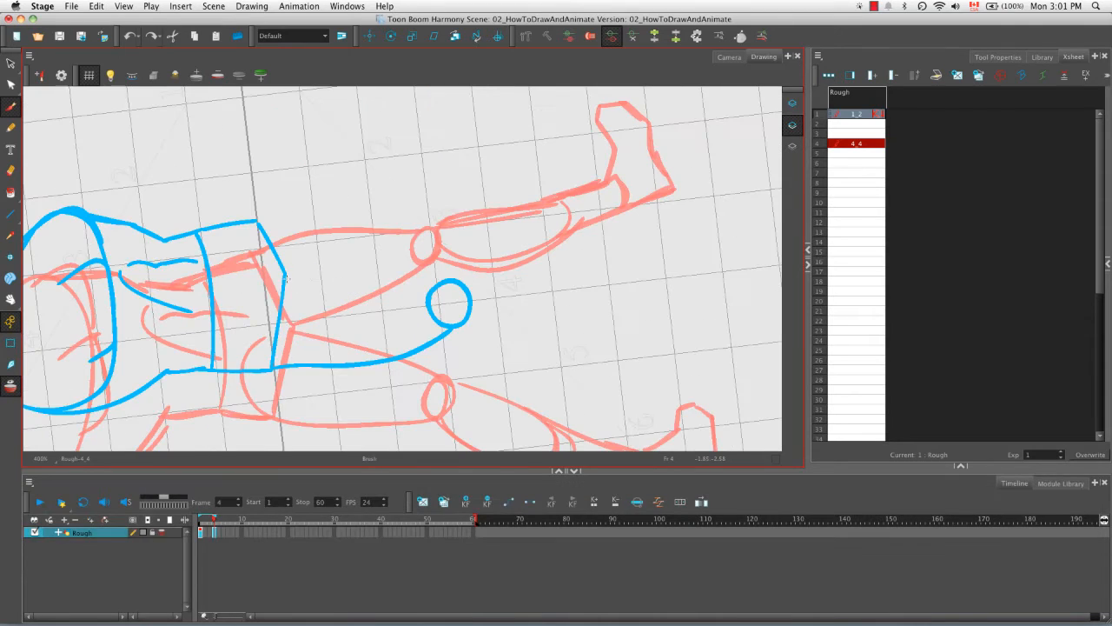
{"action": "left_click_drag", "start_coordinate": [452, 278], "coordinate": [286, 276]}
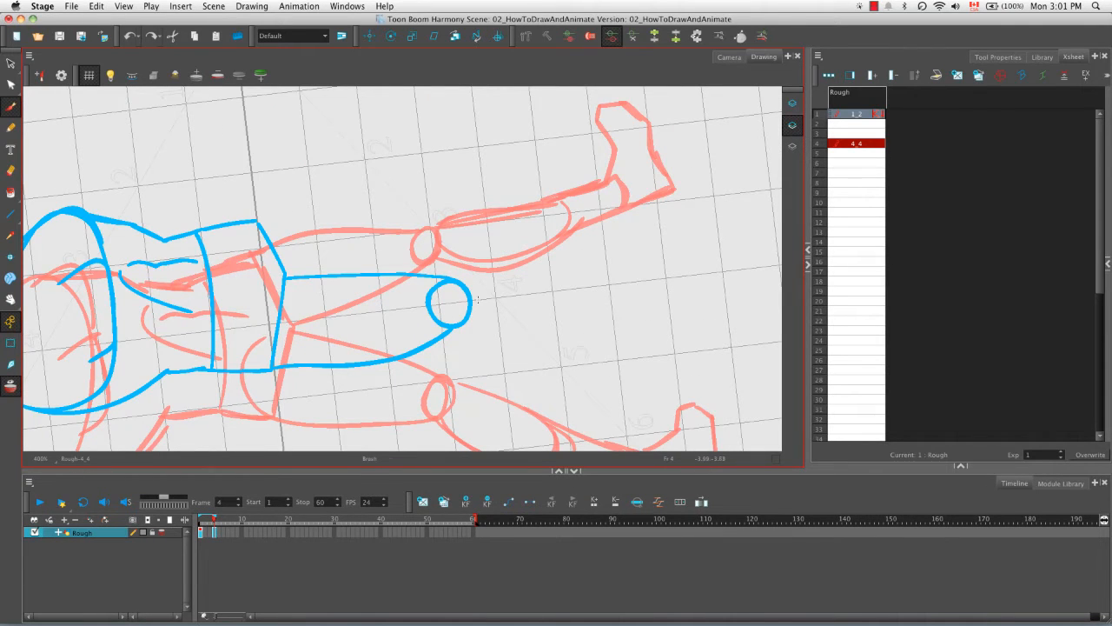
Sketch the left-hand lower leg on frame 4 with a curved calf, a narrow ankle and an angular foot.
{"action": "mouse_move", "coordinate": [251, 360]}
{"action": "left_mouse_down"}
{"action": "mouse_move", "coordinate": [287, 312]}
{"action": "mouse_move", "coordinate": [328, 331]}
{"action": "mouse_move", "coordinate": [296, 329]}
{"action": "left_mouse_up"}
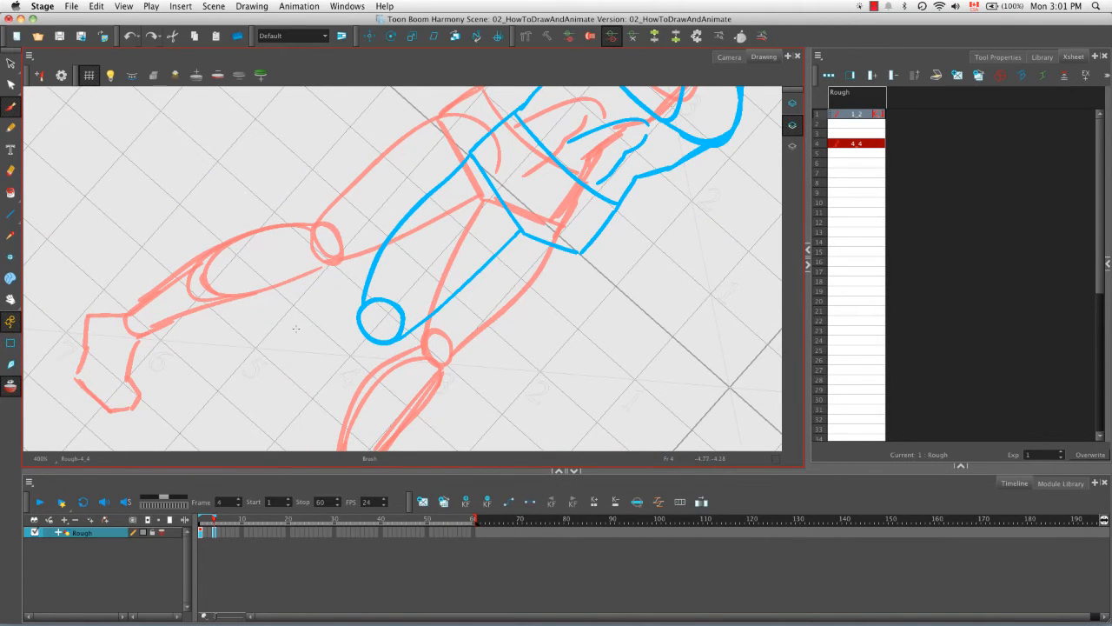
{"action": "mouse_move", "coordinate": [576, 286]}
{"action": "left_mouse_down"}
{"action": "mouse_move", "coordinate": [423, 226]}
{"action": "mouse_move", "coordinate": [462, 250]}
{"action": "left_mouse_up"}
{"action": "left_click_drag", "start_coordinate": [517, 193], "coordinate": [447, 139]}
{"action": "left_click_drag", "start_coordinate": [416, 265], "coordinate": [455, 223]}
{"action": "left_click_drag", "start_coordinate": [357, 358], "coordinate": [331, 345]}
{"action": "left_click_drag", "start_coordinate": [407, 281], "coordinate": [356, 355]}
{"action": "mouse_move", "coordinate": [366, 275]}
{"action": "left_mouse_down"}
{"action": "mouse_move", "coordinate": [333, 345]}
{"action": "mouse_move", "coordinate": [335, 278]}
{"action": "mouse_move", "coordinate": [351, 340]}
{"action": "mouse_move", "coordinate": [375, 360]}
{"action": "mouse_move", "coordinate": [386, 271]}
{"action": "left_mouse_up"}
{"action": "left_click_drag", "start_coordinate": [402, 359], "coordinate": [376, 360]}
Sketch a round right-hand knee and both sides of the right-hand thigh on frame 4.
{"action": "key", "text": "space"}
{"action": "left_click_drag", "start_coordinate": [566, 137], "coordinate": [435, 298]}
{"action": "key", "text": "1"}
{"action": "key", "text": "space"}
{"action": "left_click_drag", "start_coordinate": [379, 268], "coordinate": [381, 263]}
{"action": "left_click_drag", "start_coordinate": [307, 184], "coordinate": [355, 259]}
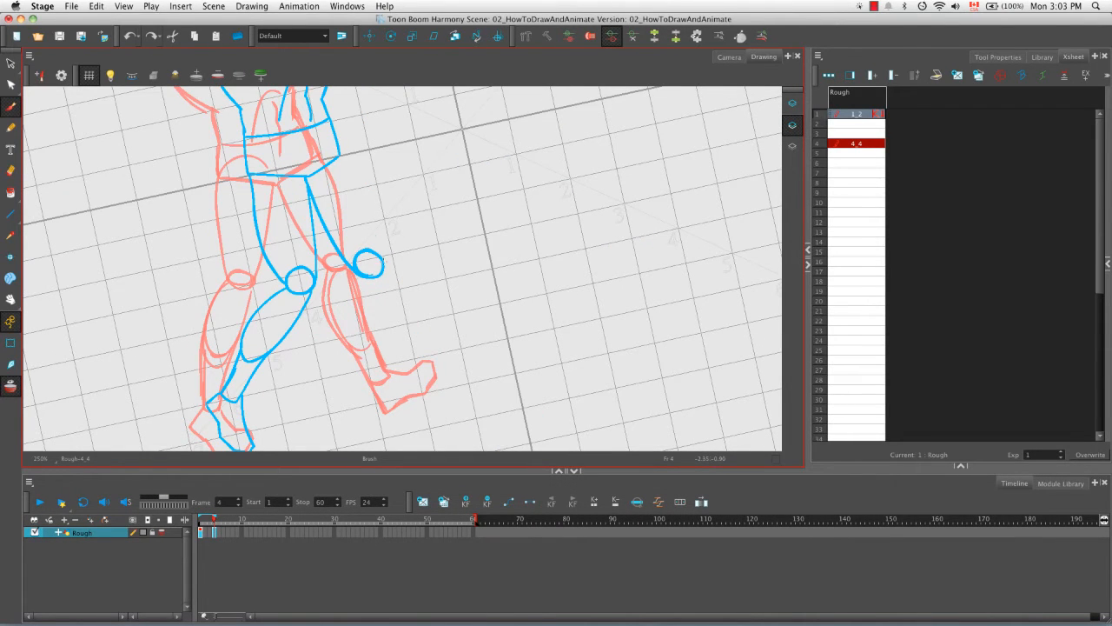
{"action": "left_click_drag", "start_coordinate": [332, 123], "coordinate": [382, 261]}
{"action": "left_click_drag", "start_coordinate": [371, 210], "coordinate": [381, 256]}
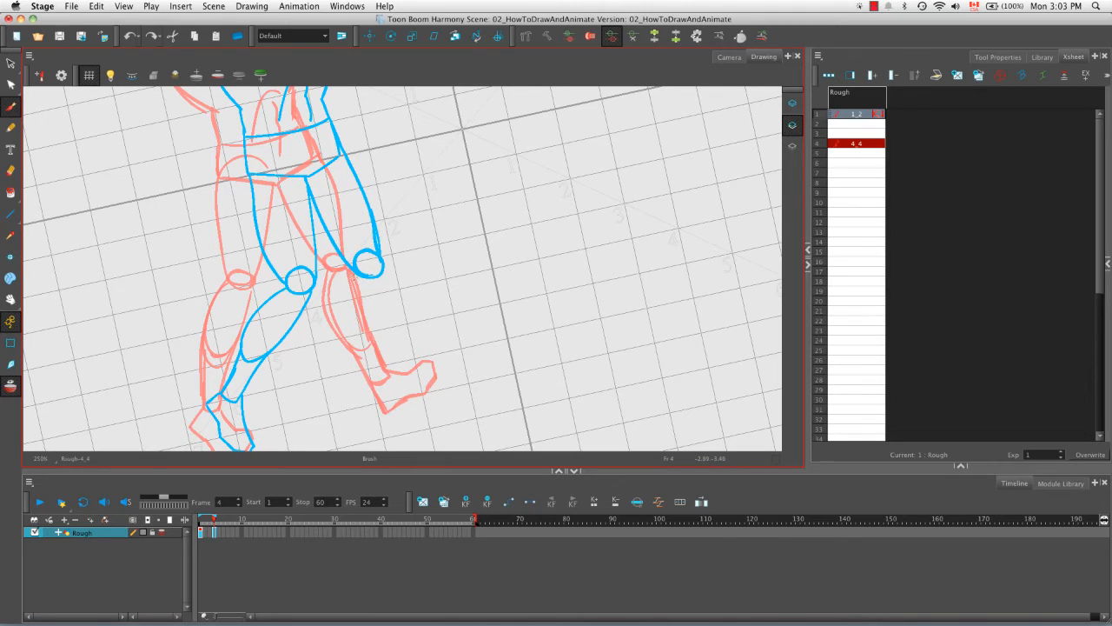
Sketch the right-hand lower leg on frame 4 with a curved calf, a straight shin and a flat foot.
{"action": "left_click_drag", "start_coordinate": [373, 276], "coordinate": [380, 352]}
{"action": "scroll", "coordinate": [380, 352], "scroll_direction": "down", "scroll_amount": 3}
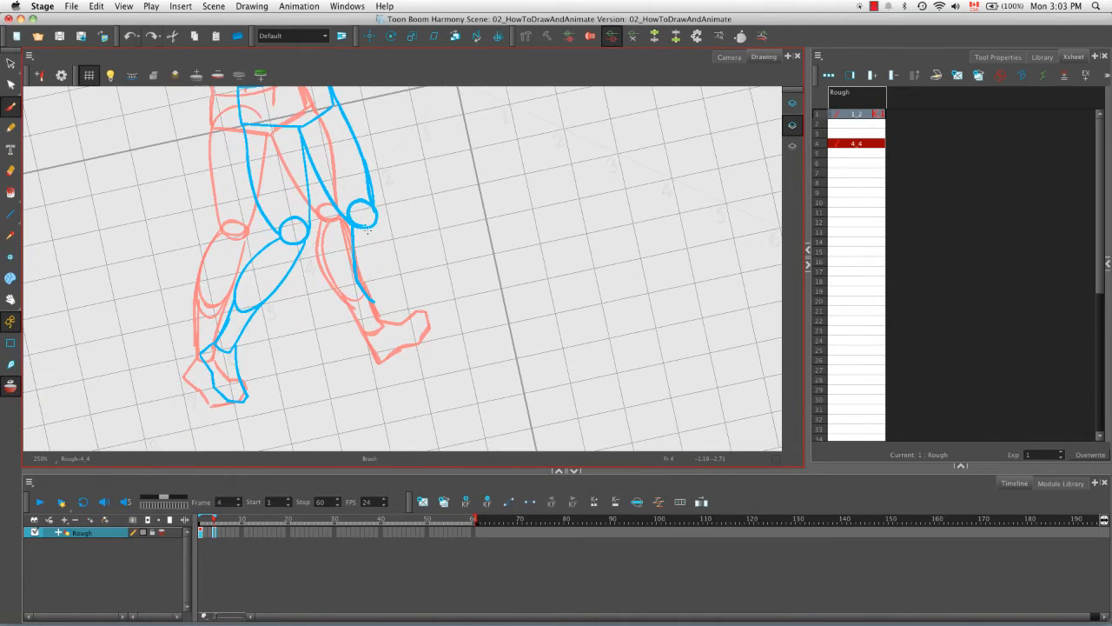
{"action": "mouse_move", "coordinate": [375, 224]}
{"action": "left_mouse_down"}
{"action": "mouse_move", "coordinate": [372, 297]}
{"action": "mouse_move", "coordinate": [380, 334]}
{"action": "mouse_move", "coordinate": [393, 329]}
{"action": "left_mouse_up"}
{"action": "left_click_drag", "start_coordinate": [381, 233], "coordinate": [396, 325]}
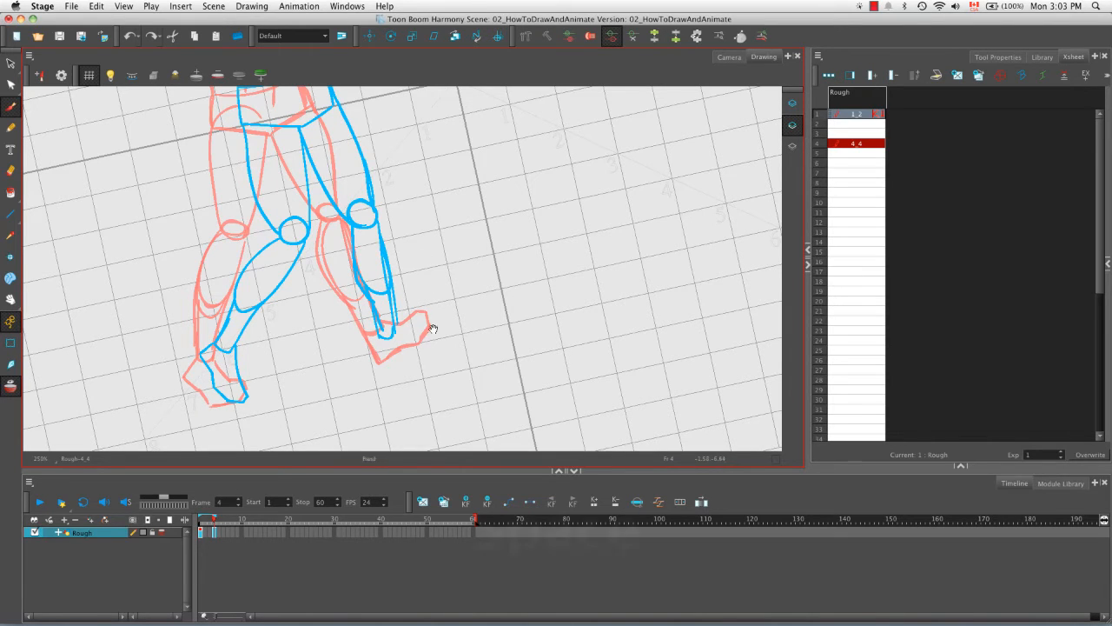
{"action": "key", "text": "2"}
{"action": "mouse_move", "coordinate": [327, 276]}
{"action": "left_mouse_down"}
{"action": "mouse_move", "coordinate": [331, 322]}
{"action": "mouse_move", "coordinate": [380, 320]}
{"action": "mouse_move", "coordinate": [410, 311]}
{"action": "mouse_move", "coordinate": [426, 268]}
{"action": "left_mouse_up"}
{"action": "key", "text": "space"}
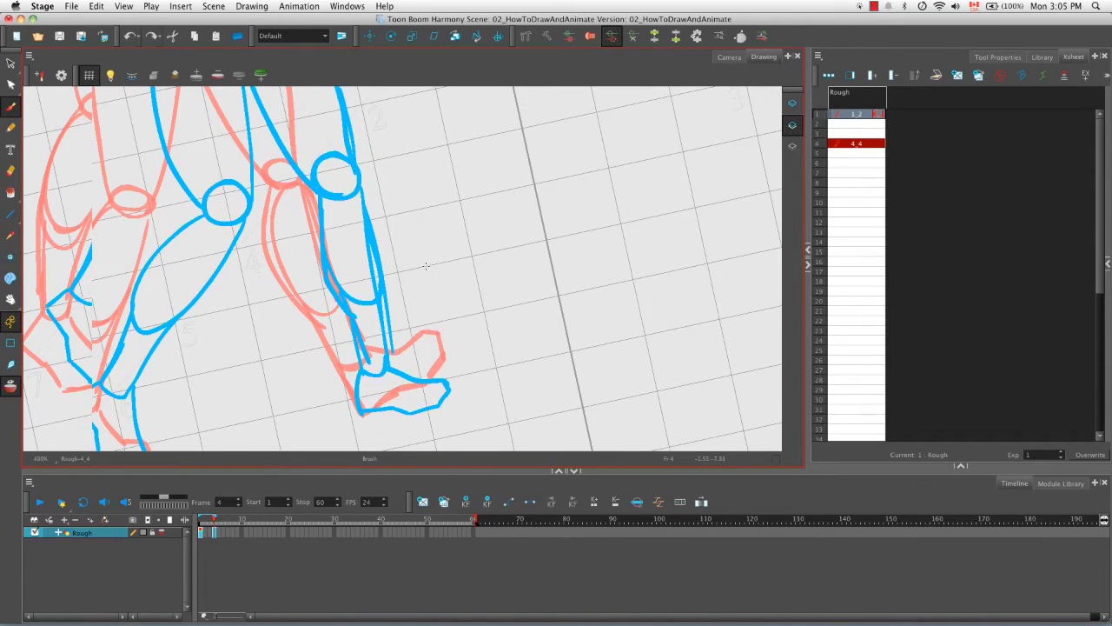
Mark the drawing on frame 4 as a key drawing and save the scene.
{"action": "key", "text": "1"}
{"action": "key", "text": "space"}
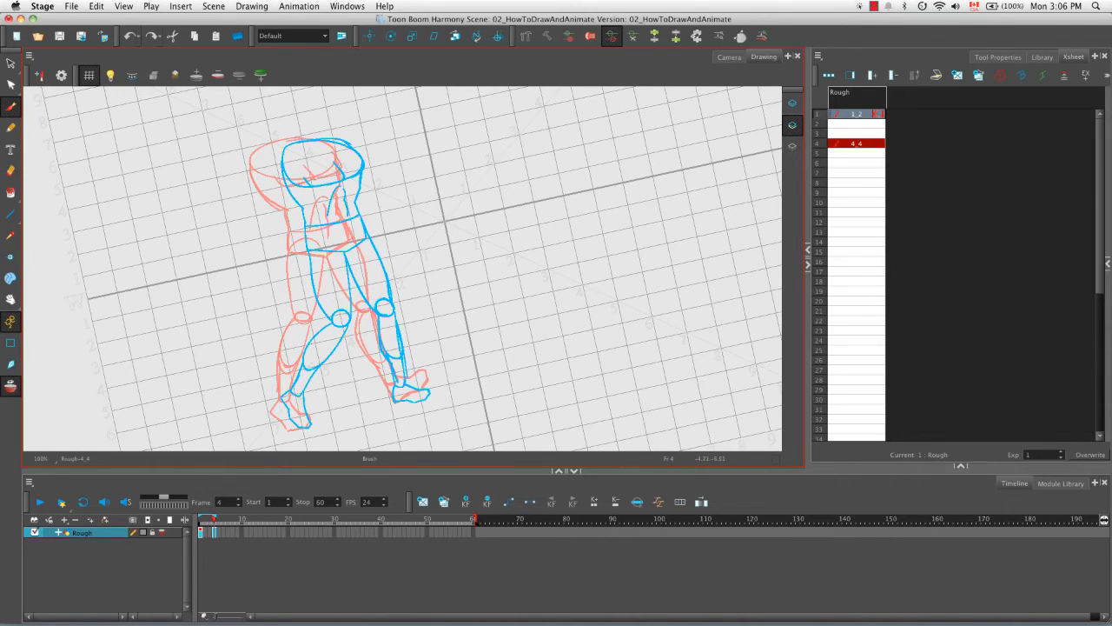
{"action": "key", "text": "shift+m"}
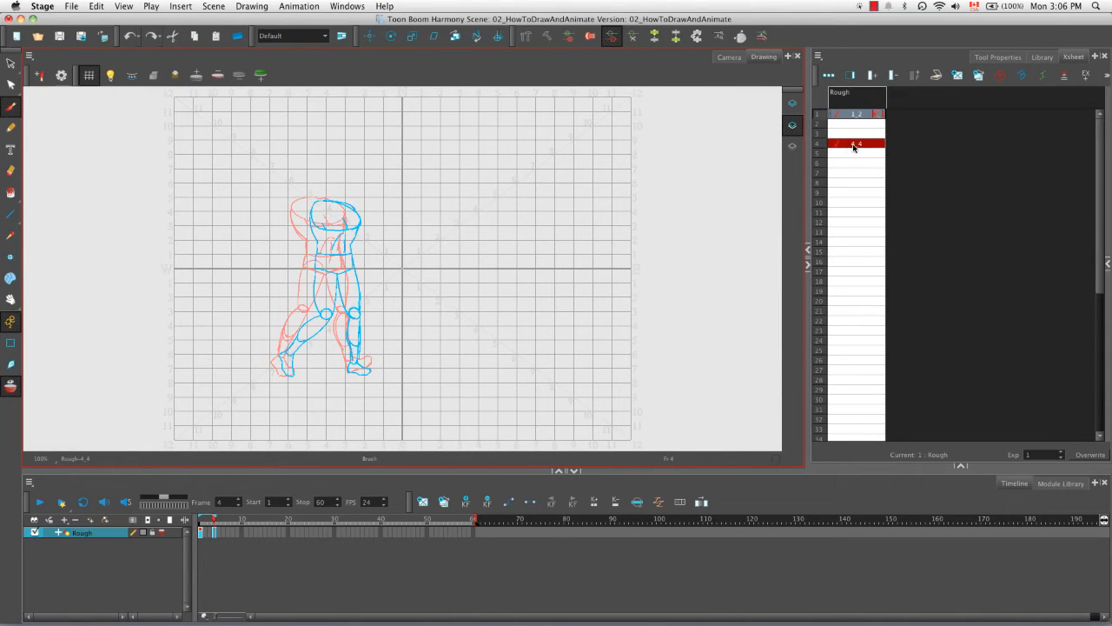
{"action": "left_click", "coordinate": [865, 144]}
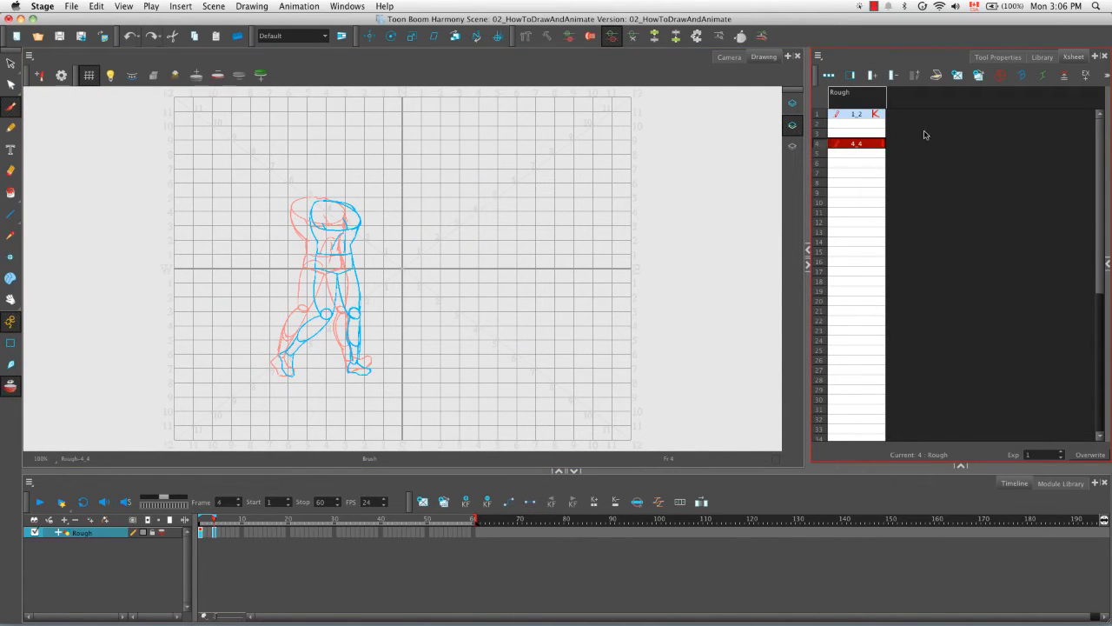
{"action": "left_click", "coordinate": [999, 76]}
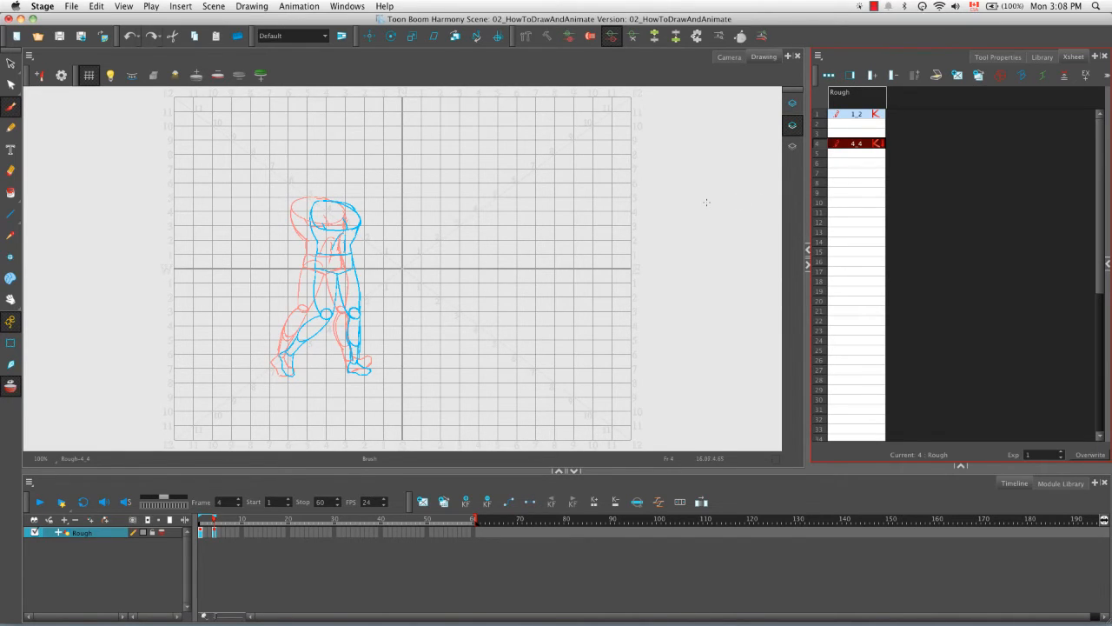
{"action": "left_click", "coordinate": [58, 37]}
{"action": "key", "text": "super+s"}
Go to frame 2 and extend the onion skin range forward to include the frame 4 drawing.
{"action": "left_click", "coordinate": [840, 124]}
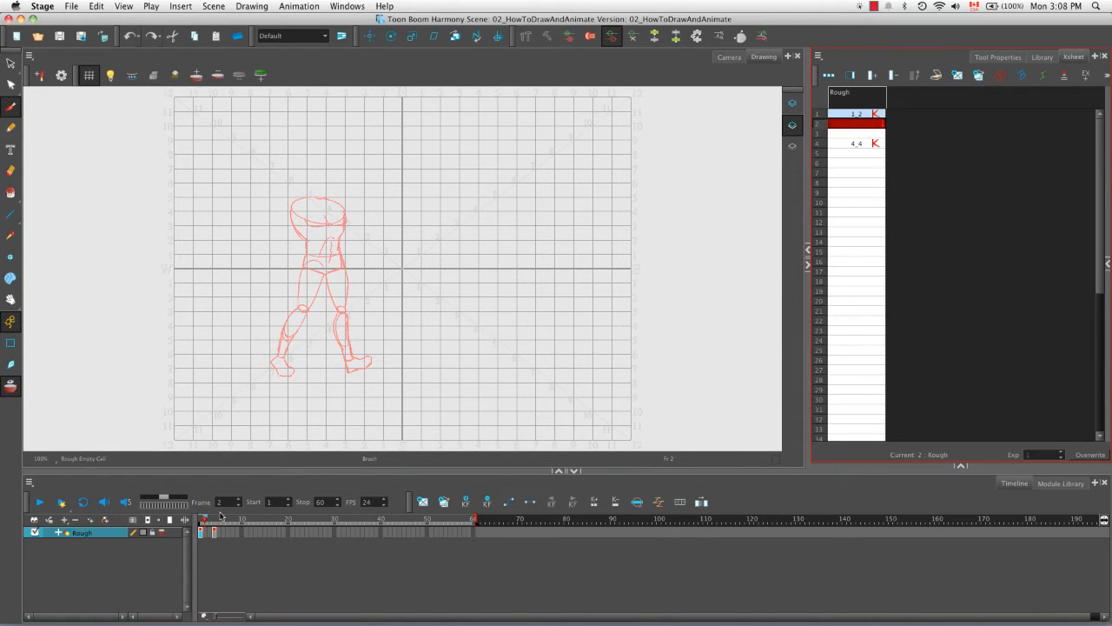
{"action": "left_click_drag", "start_coordinate": [207, 518], "coordinate": [214, 516]}
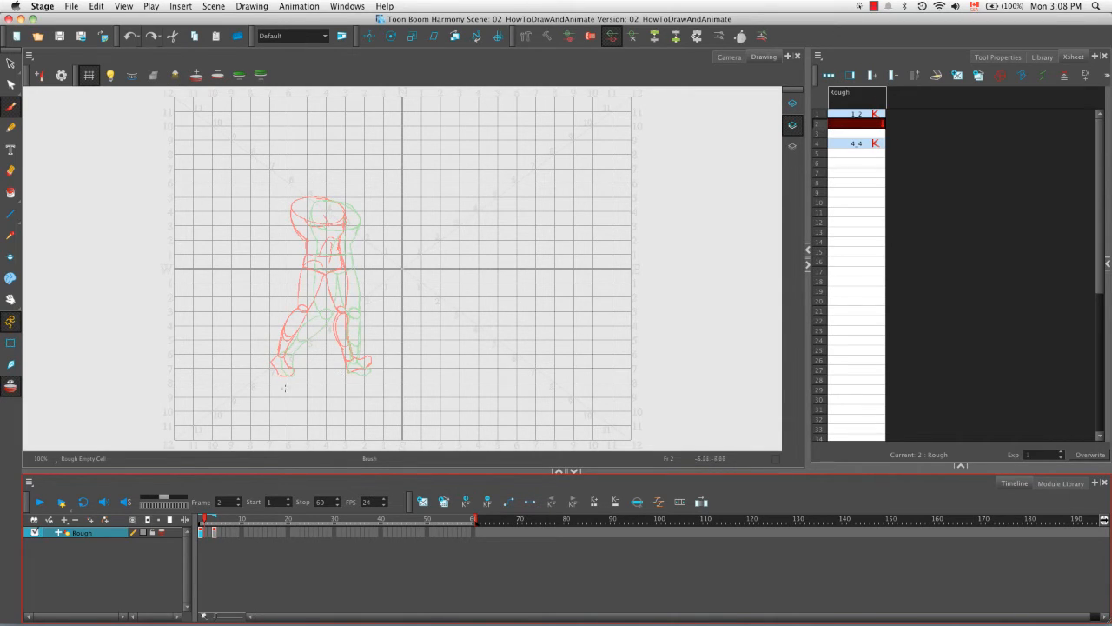
{"action": "key", "text": "comma"}
{"action": "key", "text": "period"}
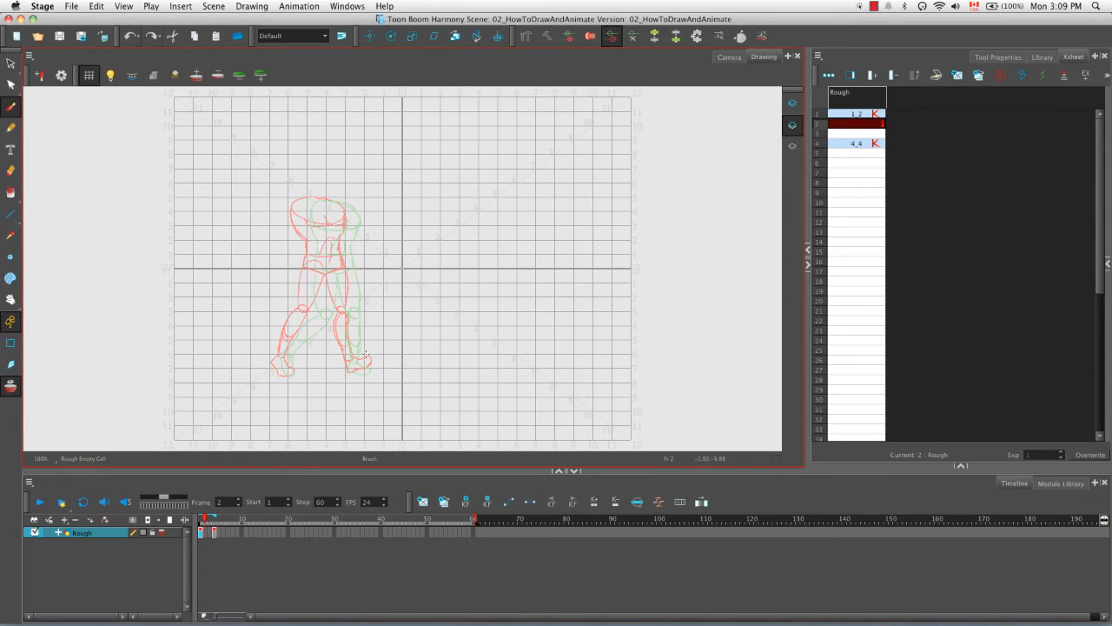
Sketch the in-between's rib-cage oval, torso sides and pelvis block on frame 2, between the two onion-skinned poses.
{"action": "key", "text": "2"}
{"action": "key", "text": "2"}
{"action": "key", "text": "2"}
{"action": "key", "text": "2"}
{"action": "key", "text": "space"}
{"action": "left_click_drag", "start_coordinate": [196, 223], "coordinate": [468, 331]}
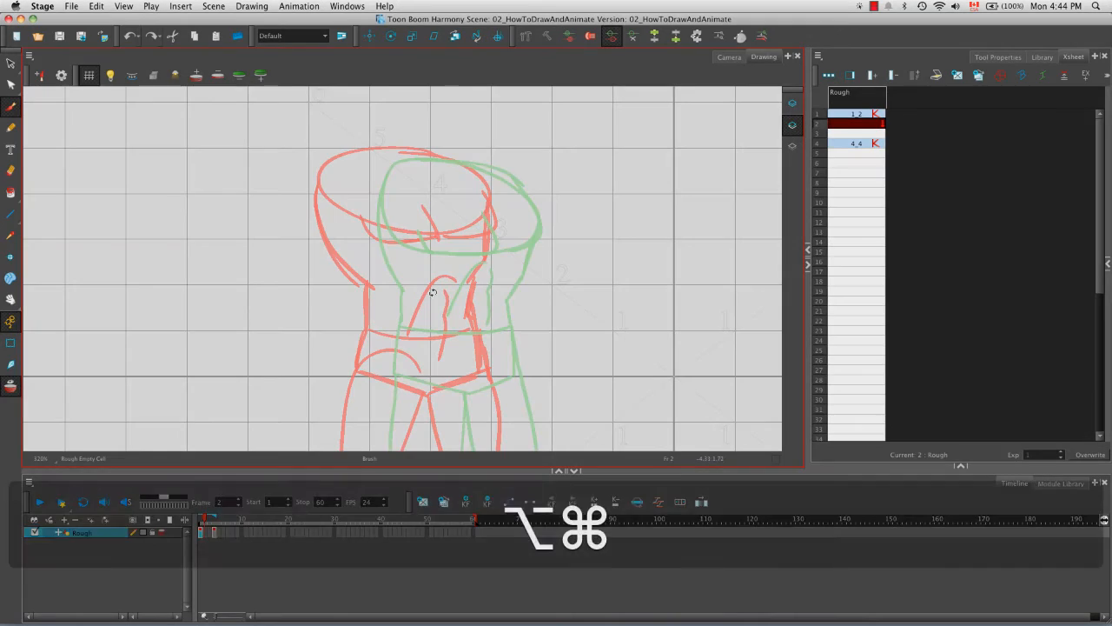
{"action": "mouse_move", "coordinate": [433, 293]}
{"action": "left_mouse_down"}
{"action": "mouse_move", "coordinate": [436, 266]}
{"action": "mouse_move", "coordinate": [207, 255]}
{"action": "mouse_move", "coordinate": [266, 241]}
{"action": "mouse_move", "coordinate": [331, 168]}
{"action": "mouse_move", "coordinate": [290, 145]}
{"action": "mouse_move", "coordinate": [180, 227]}
{"action": "left_mouse_up"}
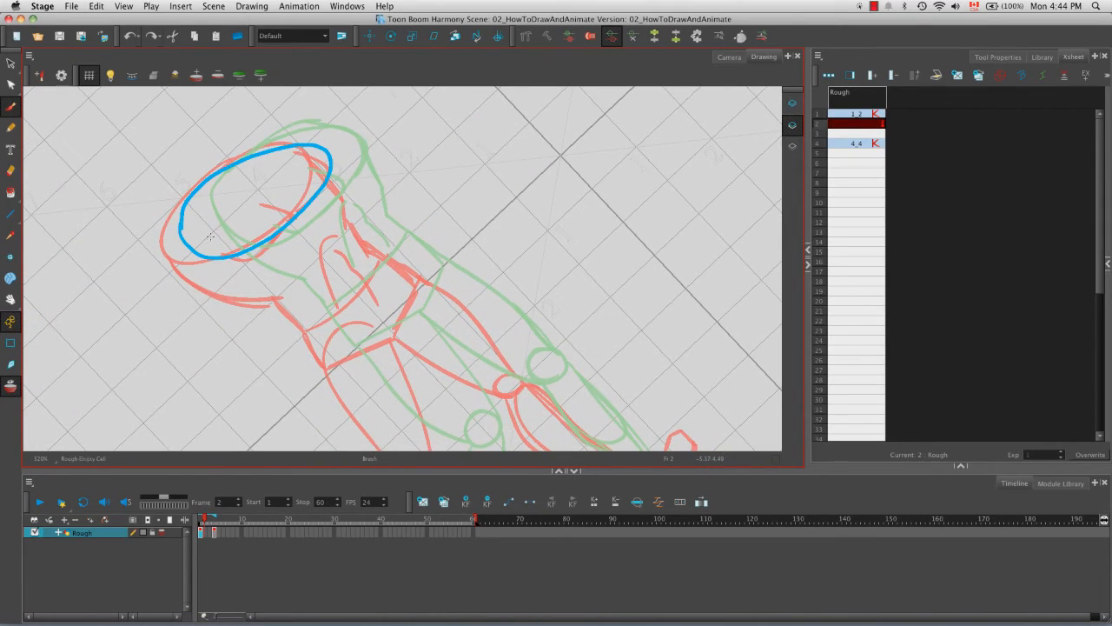
{"action": "mouse_move", "coordinate": [362, 222]}
{"action": "left_mouse_down"}
{"action": "mouse_move", "coordinate": [396, 208]}
{"action": "mouse_move", "coordinate": [330, 257]}
{"action": "left_mouse_up"}
{"action": "mouse_move", "coordinate": [170, 181]}
{"action": "left_mouse_down"}
{"action": "mouse_move", "coordinate": [222, 272]}
{"action": "mouse_move", "coordinate": [276, 284]}
{"action": "mouse_move", "coordinate": [271, 276]}
{"action": "mouse_move", "coordinate": [271, 317]}
{"action": "mouse_move", "coordinate": [351, 323]}
{"action": "mouse_move", "coordinate": [396, 293]}
{"action": "left_mouse_up"}
{"action": "mouse_move", "coordinate": [380, 251]}
{"action": "left_mouse_down"}
{"action": "mouse_move", "coordinate": [394, 287]}
{"action": "mouse_move", "coordinate": [368, 223]}
{"action": "mouse_move", "coordinate": [372, 137]}
{"action": "mouse_move", "coordinate": [379, 183]}
{"action": "left_mouse_up"}
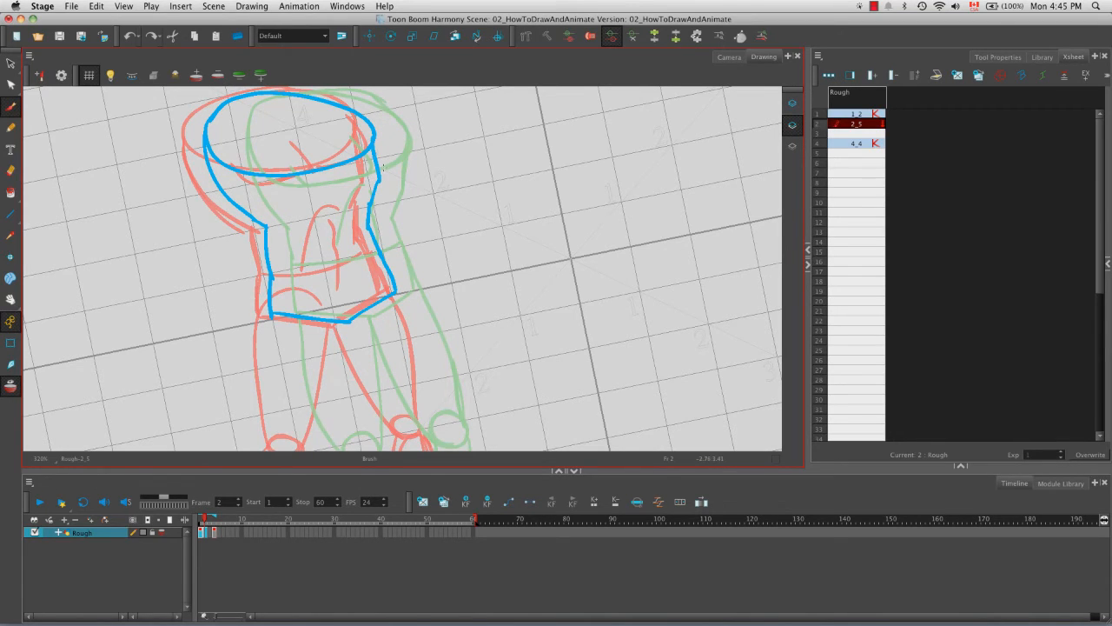
Add the waist curve, belly lines and chest mark to the torso on frame 2.
{"action": "left_click_drag", "start_coordinate": [271, 277], "coordinate": [380, 243]}
{"action": "left_click_drag", "start_coordinate": [340, 200], "coordinate": [309, 261]}
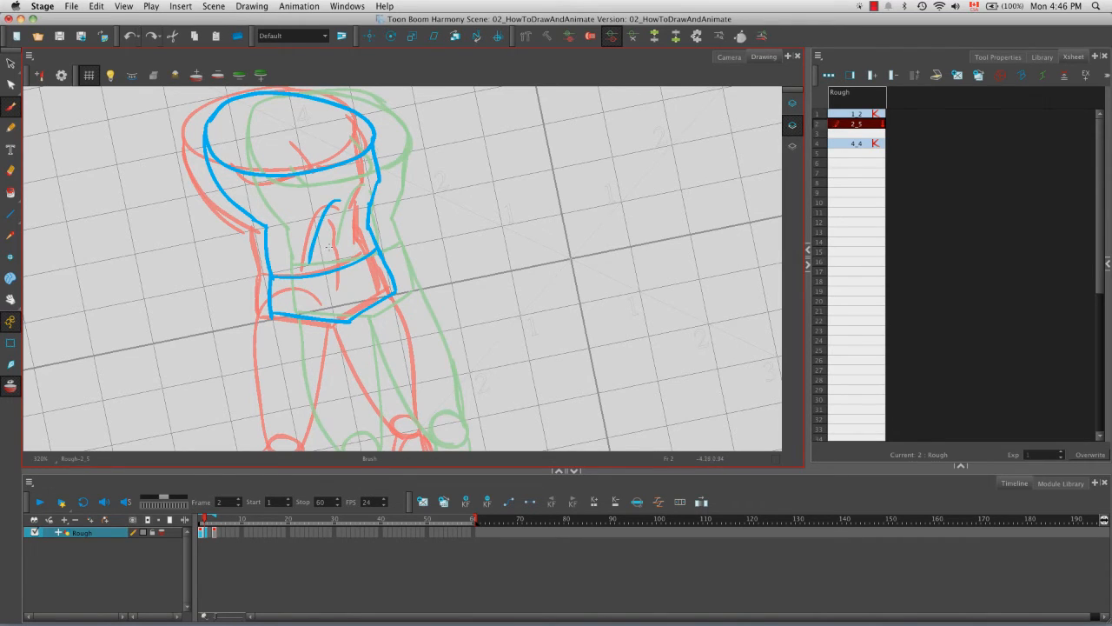
{"action": "left_click_drag", "start_coordinate": [339, 207], "coordinate": [350, 257]}
{"action": "mouse_move", "coordinate": [313, 146]}
{"action": "left_mouse_down"}
{"action": "mouse_move", "coordinate": [328, 151]}
{"action": "mouse_move", "coordinate": [328, 165]}
{"action": "left_mouse_up"}
Sketch the left-hand thigh, round knee and curved calf on frame 2, between the two onion-skinned legs.
{"action": "key", "text": "space"}
{"action": "left_click_drag", "start_coordinate": [334, 409], "coordinate": [344, 207]}
{"action": "key", "text": "space"}
{"action": "mouse_move", "coordinate": [344, 207]}
{"action": "left_mouse_down"}
{"action": "mouse_move", "coordinate": [268, 266]}
{"action": "mouse_move", "coordinate": [272, 252]}
{"action": "mouse_move", "coordinate": [377, 199]}
{"action": "left_mouse_up"}
{"action": "left_click_drag", "start_coordinate": [295, 221], "coordinate": [509, 315]}
{"action": "mouse_move", "coordinate": [409, 270]}
{"action": "left_mouse_down"}
{"action": "mouse_move", "coordinate": [535, 254]}
{"action": "mouse_move", "coordinate": [537, 305]}
{"action": "mouse_move", "coordinate": [268, 309]}
{"action": "mouse_move", "coordinate": [408, 224]}
{"action": "mouse_move", "coordinate": [426, 240]}
{"action": "mouse_move", "coordinate": [325, 249]}
{"action": "mouse_move", "coordinate": [486, 269]}
{"action": "mouse_move", "coordinate": [404, 261]}
{"action": "left_mouse_up"}
{"action": "key", "text": "space"}
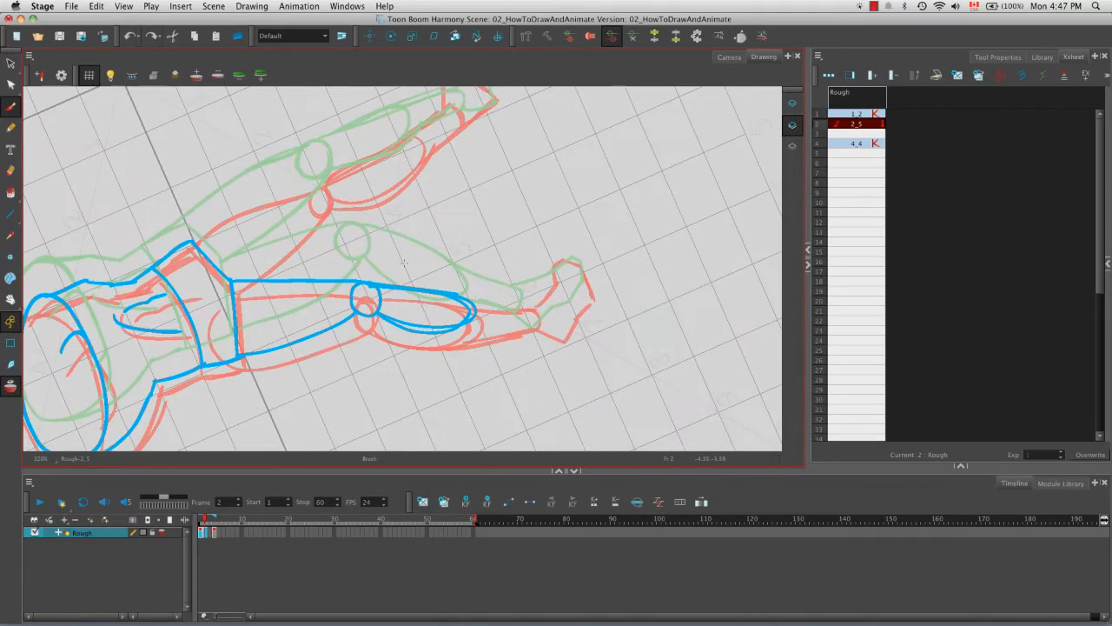
Sketch the left-hand shin, ankle and foot on frame 2, between the two onion-skinned poses.
{"action": "mouse_move", "coordinate": [463, 294]}
{"action": "left_mouse_down"}
{"action": "mouse_move", "coordinate": [529, 316]}
{"action": "mouse_move", "coordinate": [337, 370]}
{"action": "mouse_move", "coordinate": [378, 276]}
{"action": "left_mouse_up"}
{"action": "mouse_move", "coordinate": [382, 222]}
{"action": "left_mouse_down"}
{"action": "mouse_move", "coordinate": [379, 290]}
{"action": "mouse_move", "coordinate": [352, 310]}
{"action": "mouse_move", "coordinate": [363, 335]}
{"action": "mouse_move", "coordinate": [405, 354]}
{"action": "left_mouse_up"}
{"action": "mouse_move", "coordinate": [387, 297]}
{"action": "left_mouse_down"}
{"action": "mouse_move", "coordinate": [423, 341]}
{"action": "mouse_move", "coordinate": [416, 347]}
{"action": "left_mouse_up"}
{"action": "key", "text": "space"}
{"action": "mouse_move", "coordinate": [531, 229]}
{"action": "left_mouse_down"}
{"action": "mouse_move", "coordinate": [413, 292]}
{"action": "mouse_move", "coordinate": [426, 266]}
{"action": "mouse_move", "coordinate": [382, 308]}
{"action": "left_mouse_up"}
Sketch the right-hand thigh, round knee, calf and foot on frame 2, between the onion-skinned legs.
{"action": "key", "text": "space"}
{"action": "left_click_drag", "start_coordinate": [297, 212], "coordinate": [360, 310]}
{"action": "mouse_move", "coordinate": [346, 177]}
{"action": "left_mouse_down"}
{"action": "mouse_move", "coordinate": [386, 310]}
{"action": "mouse_move", "coordinate": [335, 200]}
{"action": "mouse_move", "coordinate": [303, 178]}
{"action": "mouse_move", "coordinate": [339, 336]}
{"action": "mouse_move", "coordinate": [353, 329]}
{"action": "left_mouse_up"}
{"action": "key", "text": "space"}
{"action": "mouse_move", "coordinate": [332, 259]}
{"action": "left_mouse_down"}
{"action": "mouse_move", "coordinate": [356, 328]}
{"action": "mouse_move", "coordinate": [352, 317]}
{"action": "mouse_move", "coordinate": [340, 333]}
{"action": "mouse_move", "coordinate": [405, 304]}
{"action": "left_mouse_up"}
{"action": "key", "text": "space"}
{"action": "mouse_move", "coordinate": [343, 290]}
{"action": "left_mouse_down"}
{"action": "mouse_move", "coordinate": [398, 284]}
{"action": "mouse_move", "coordinate": [405, 303]}
{"action": "left_mouse_up"}
{"action": "key", "text": "space"}
{"action": "left_click_drag", "start_coordinate": [399, 243], "coordinate": [419, 281]}
{"action": "key", "text": "1"}
{"action": "key", "text": "1"}
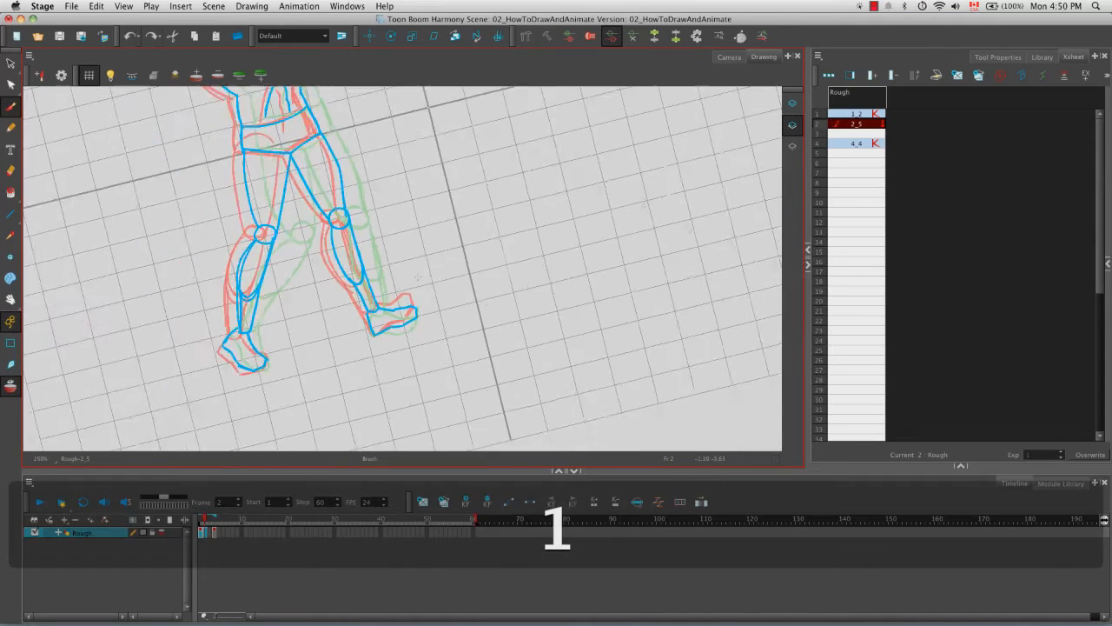
Reset the view, check the frame 2 in-between without and with the onion skin, and go to frame 1.
{"action": "key", "text": "shift+m"}
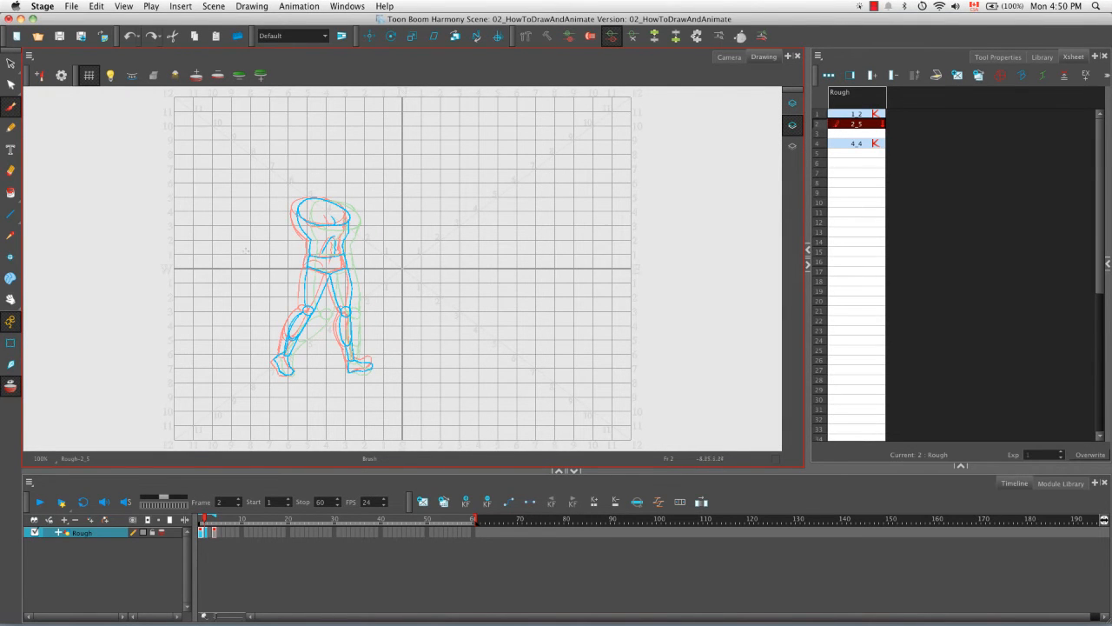
{"action": "left_click", "coordinate": [175, 75]}
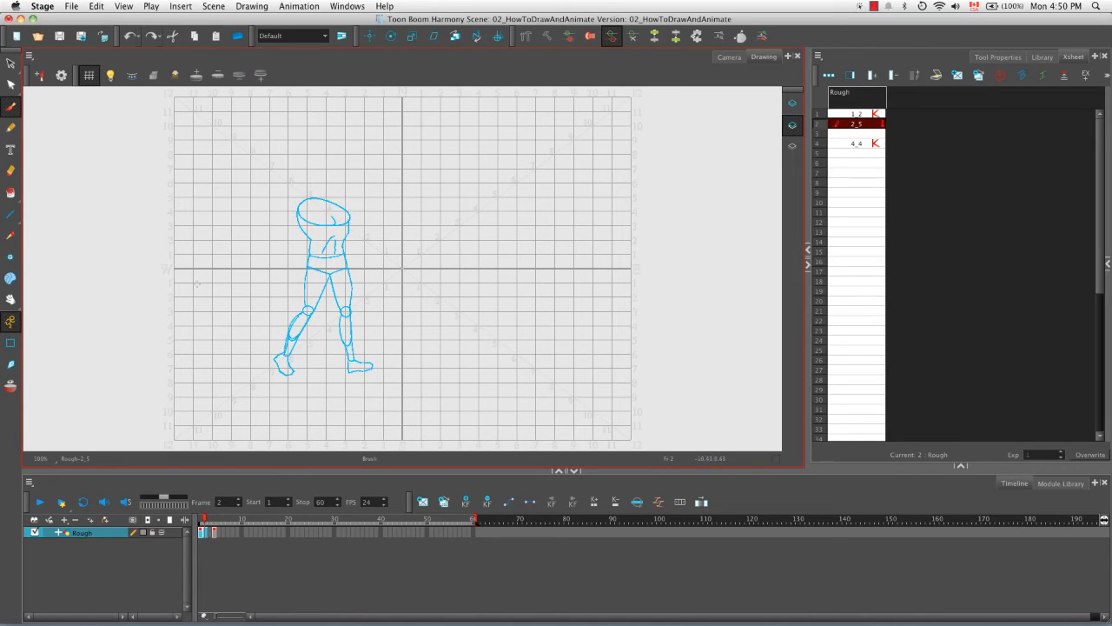
{"action": "key", "text": "alt+o"}
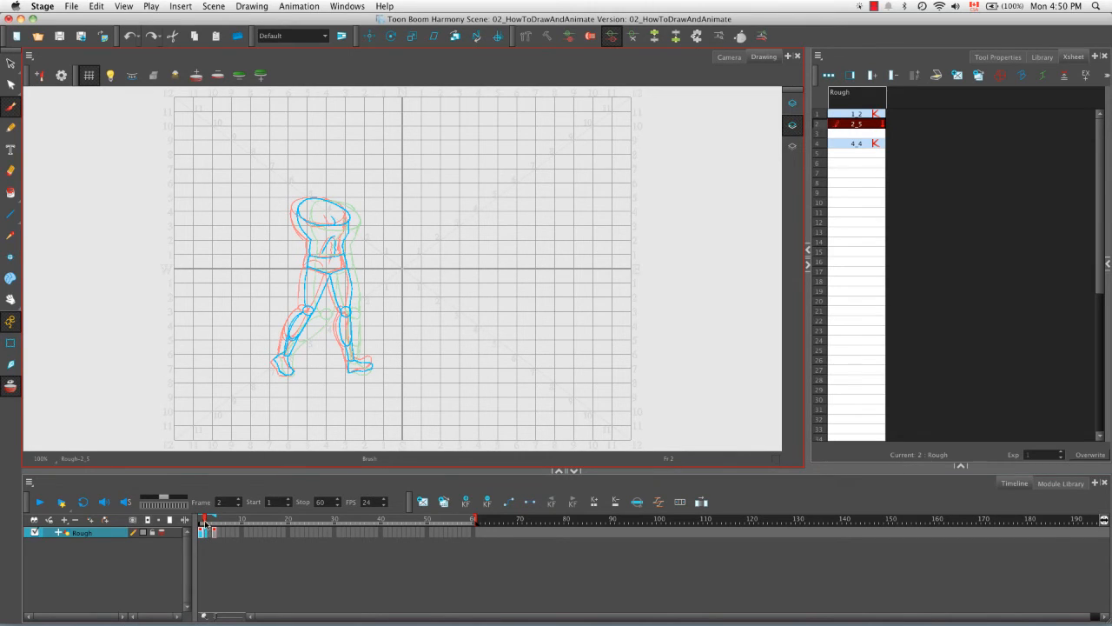
{"action": "left_click_drag", "start_coordinate": [205, 520], "coordinate": [201, 520]}
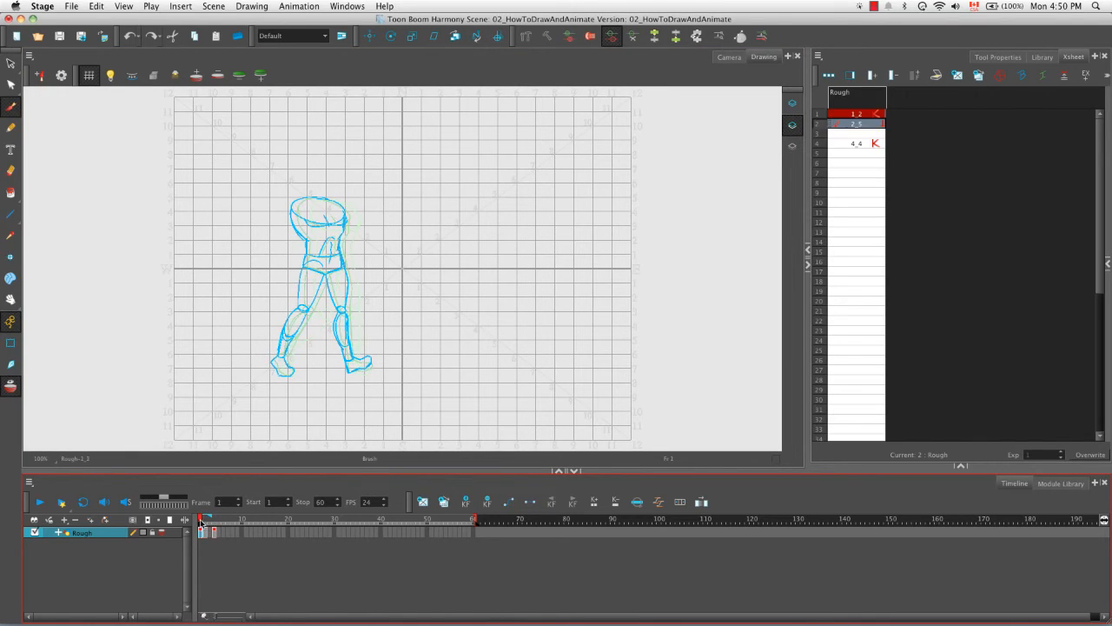
Turn off the onion skin and flip back and forth between the drawings on frames 1 and 2.
{"action": "left_click", "coordinate": [11, 387]}
{"action": "mouse_move", "coordinate": [201, 522]}
{"action": "left_mouse_down"}
{"action": "mouse_move", "coordinate": [213, 520]}
{"action": "mouse_move", "coordinate": [203, 529]}
{"action": "left_mouse_up"}
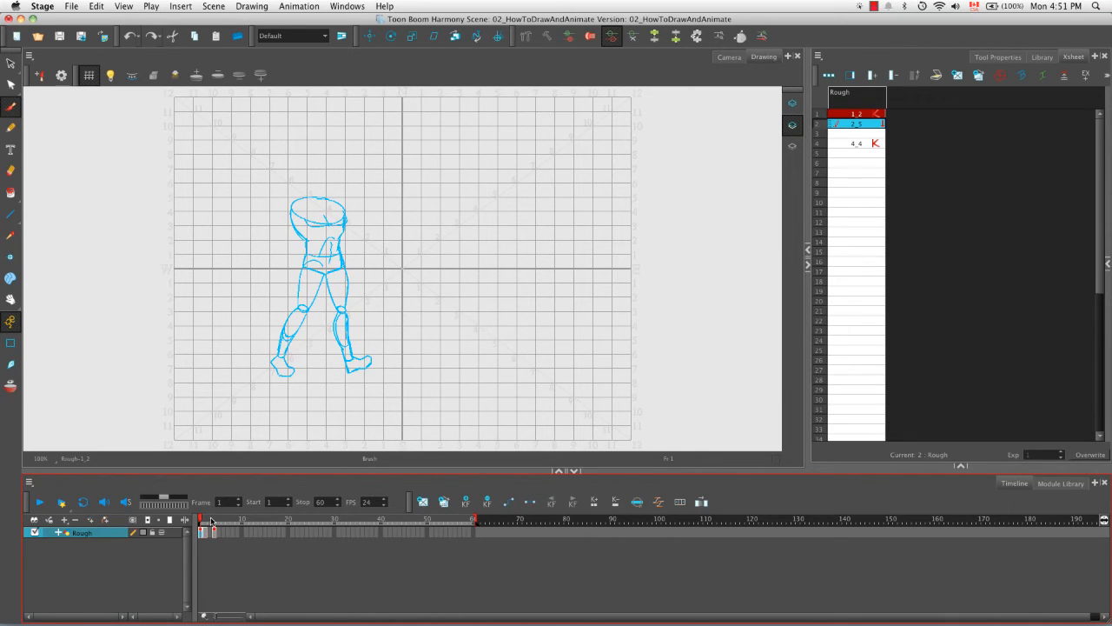
{"action": "key", "text": "period"}
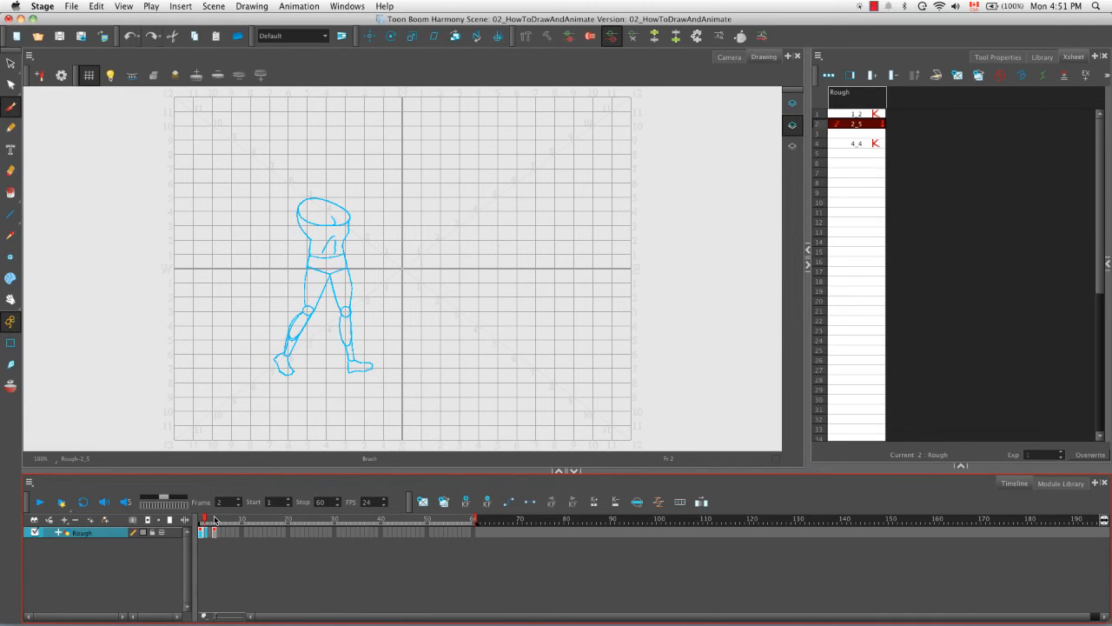
{"action": "key", "text": "f"}
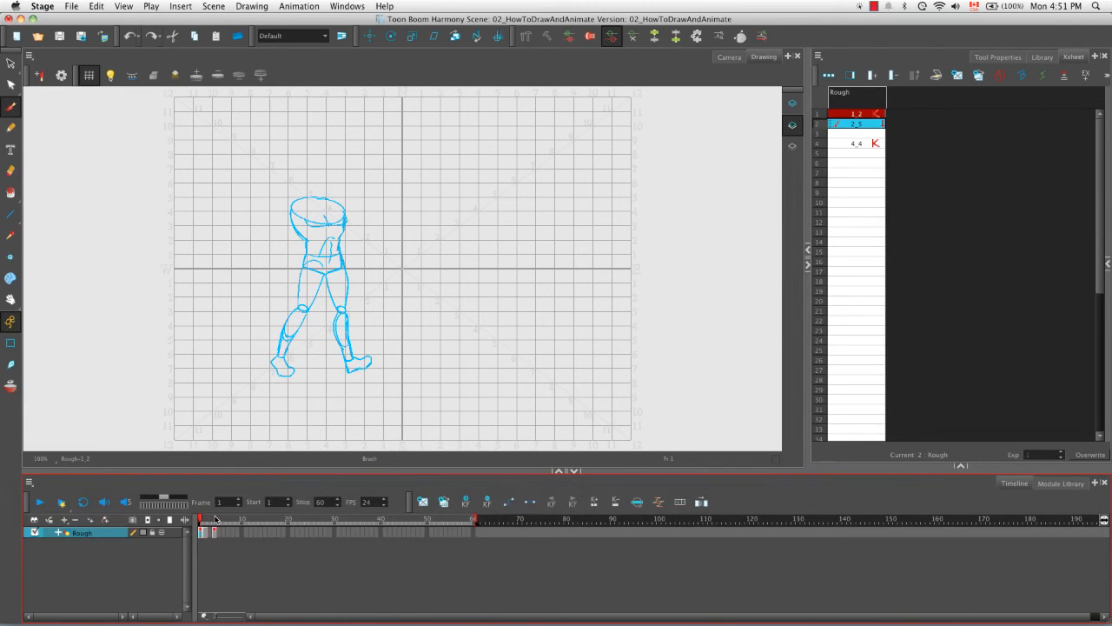
{"action": "key", "text": "g"}
{"action": "key", "text": "f"}
{"action": "key", "text": "g"}
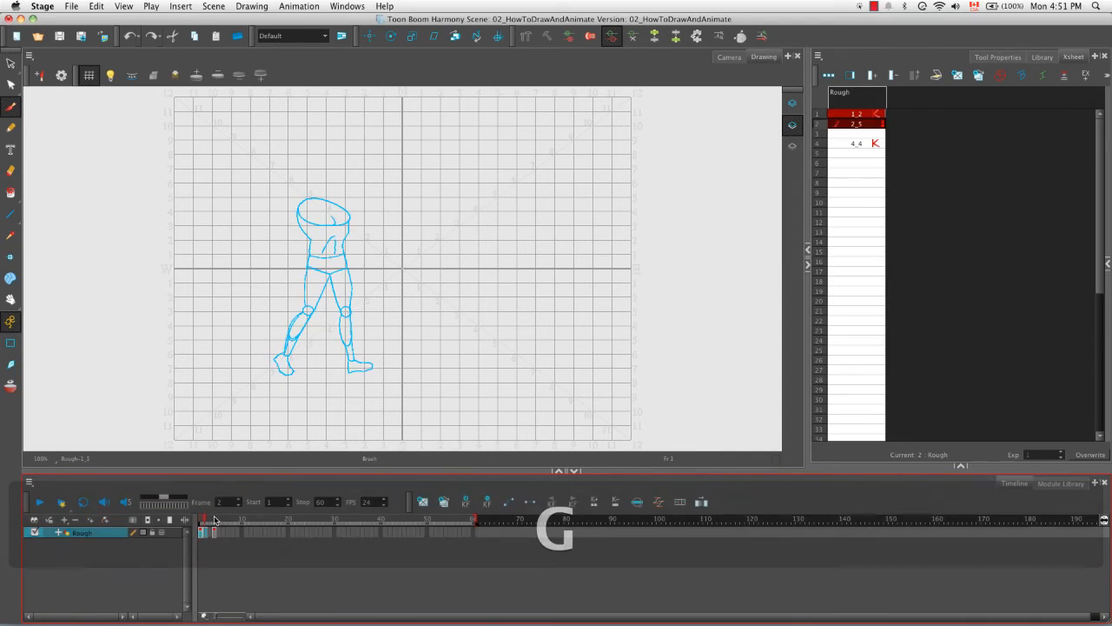
{"action": "key", "text": "f"}
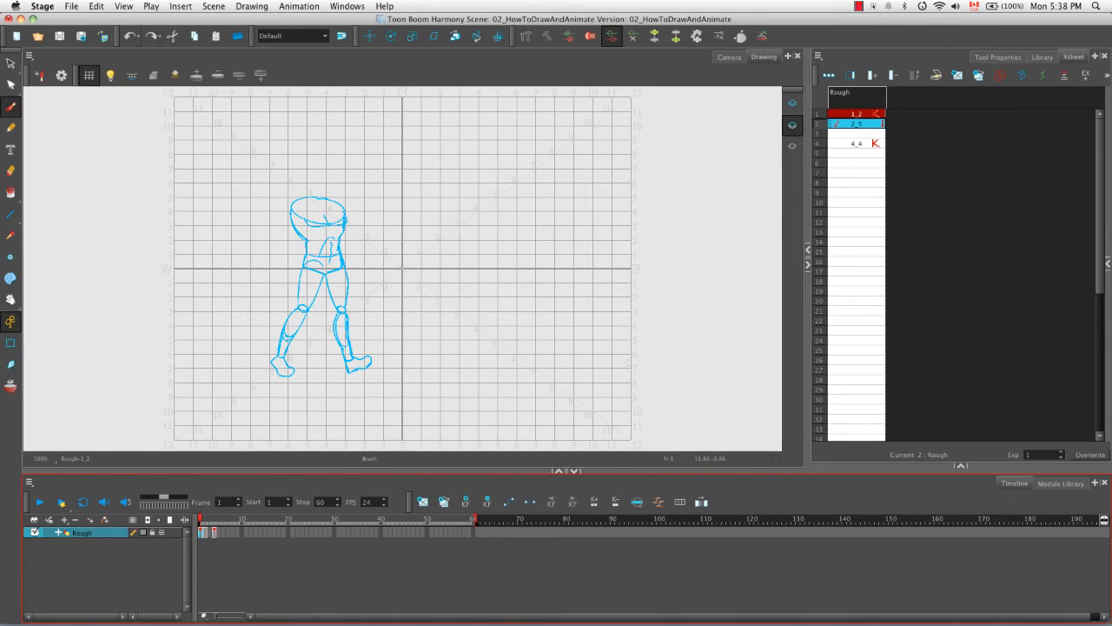
Mark the frame 2 drawing in the Xsheet as an in-between drawing.
{"action": "left_click", "coordinate": [875, 124]}
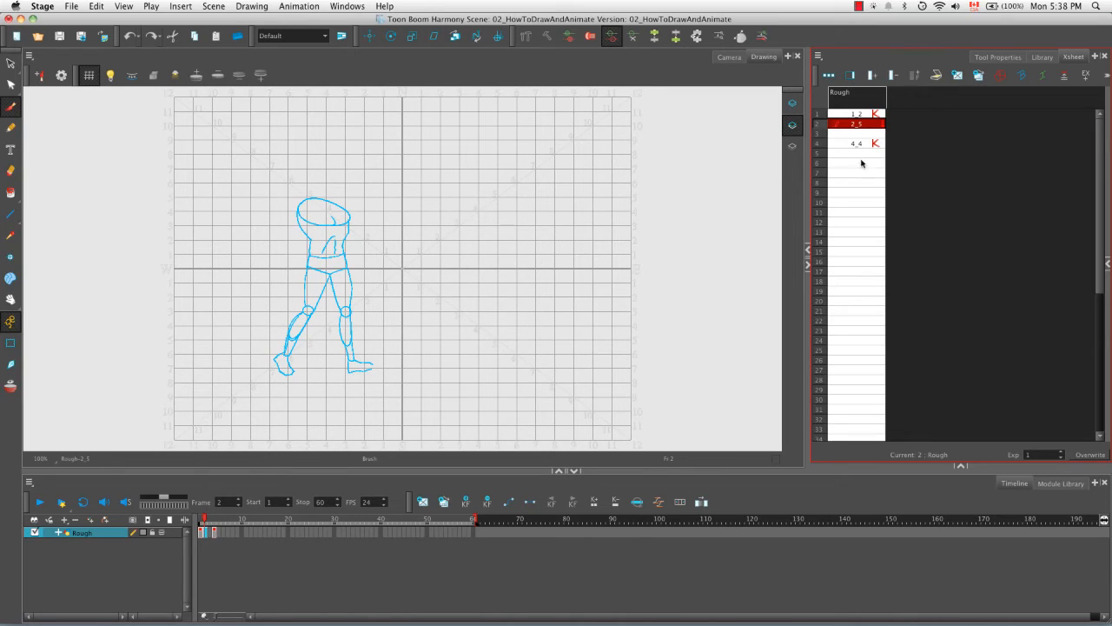
{"action": "left_click", "coordinate": [819, 57]}
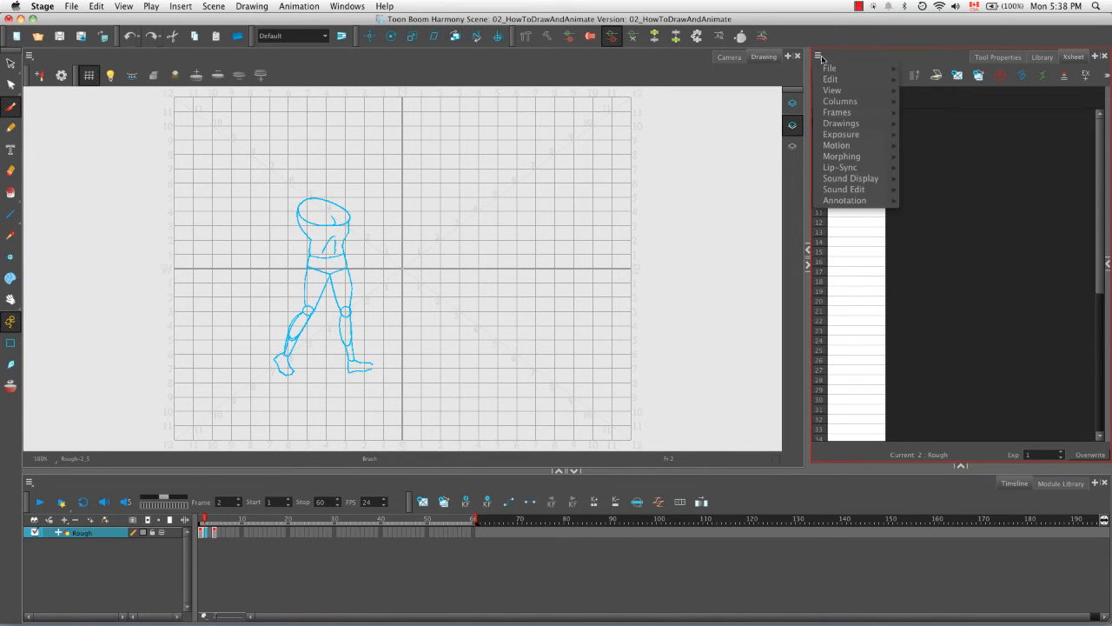
{"action": "left_click", "coordinate": [826, 79]}
{"action": "mouse_move", "coordinate": [824, 124]}
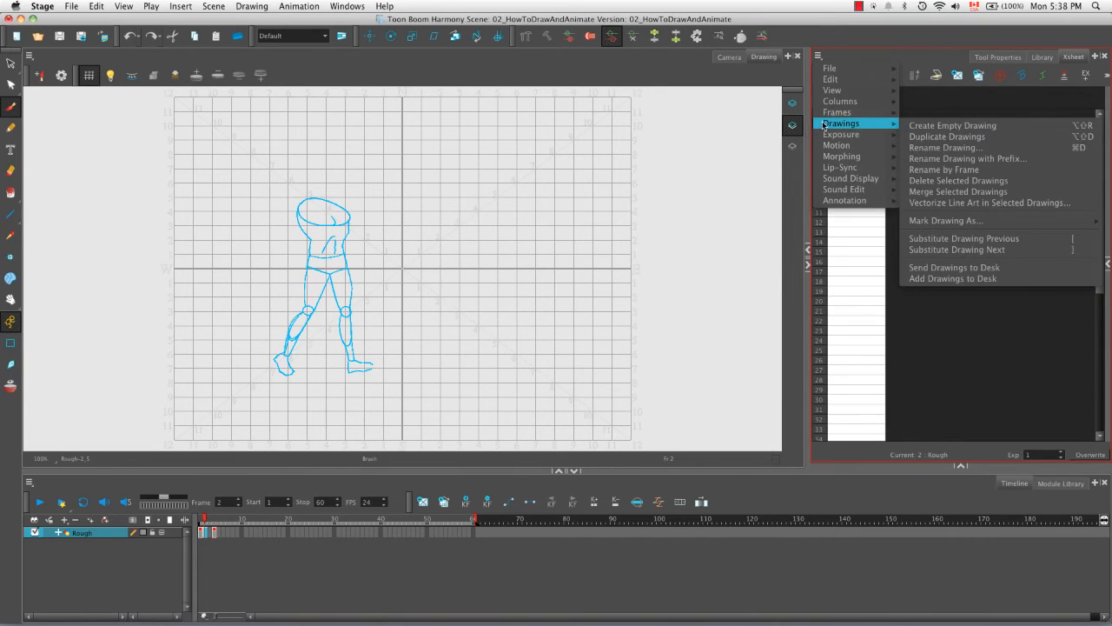
{"action": "mouse_move", "coordinate": [973, 223]}
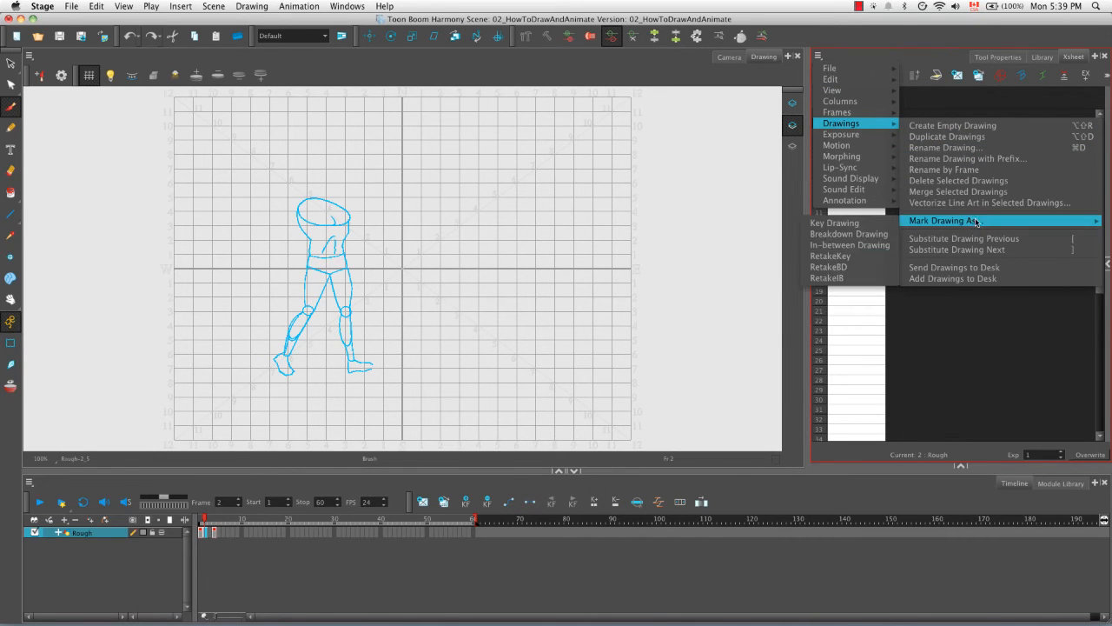
{"action": "left_click", "coordinate": [878, 246]}
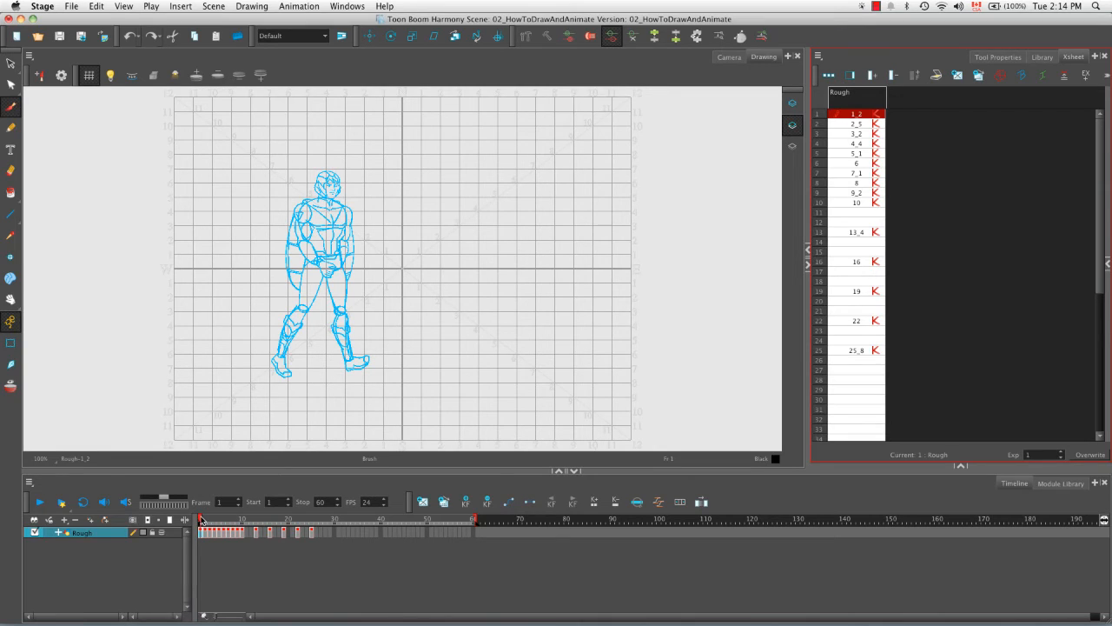
Scrub through the walk drawings from frame 1 past frame 10 and return to frame 1.
{"action": "left_click_drag", "start_coordinate": [201, 519], "coordinate": [204, 518]}
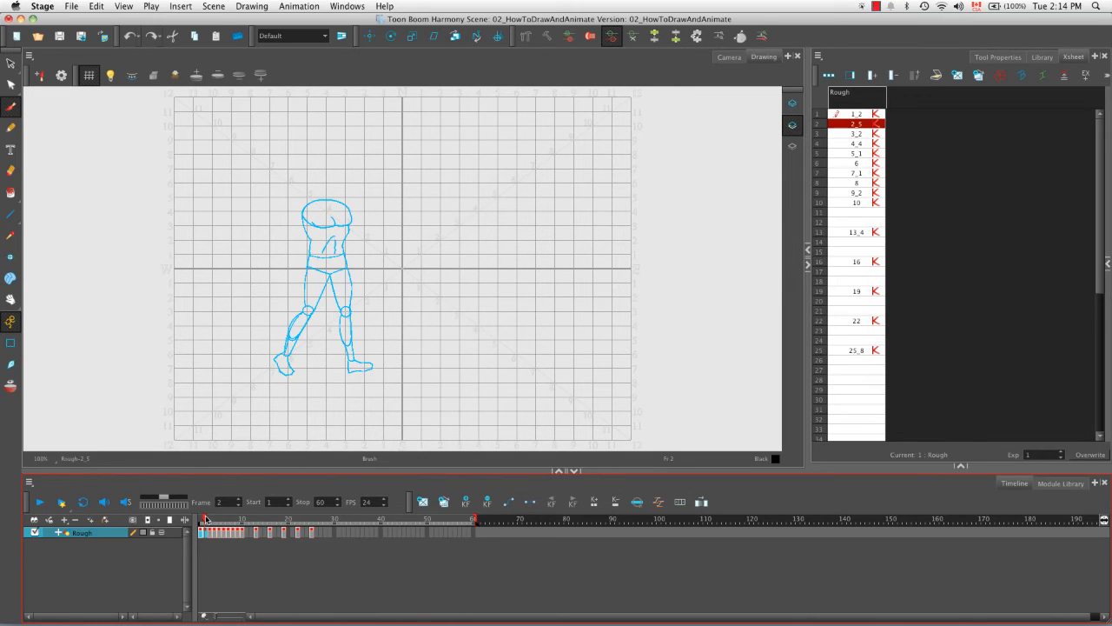
{"action": "left_click_drag", "start_coordinate": [205, 518], "coordinate": [213, 520]}
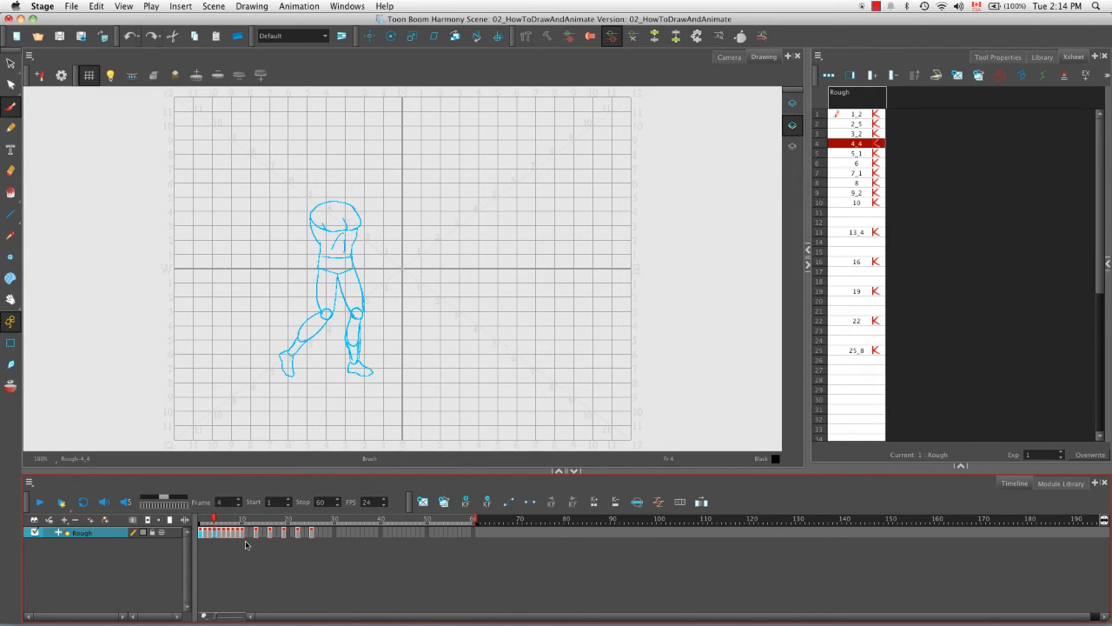
{"action": "mouse_move", "coordinate": [215, 518]}
{"action": "left_mouse_down"}
{"action": "mouse_move", "coordinate": [201, 518]}
{"action": "mouse_move", "coordinate": [246, 522]}
{"action": "mouse_move", "coordinate": [199, 518]}
{"action": "mouse_move", "coordinate": [242, 520]}
{"action": "left_mouse_up"}
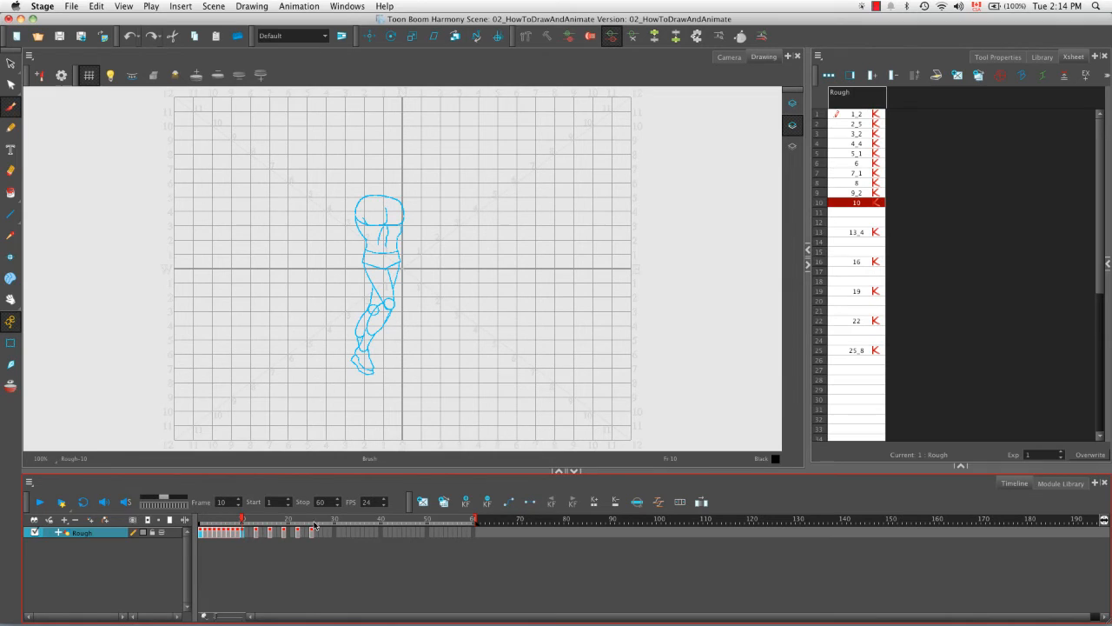
{"action": "left_click", "coordinate": [253, 520]}
{"action": "mouse_move", "coordinate": [254, 520]}
{"action": "left_mouse_down"}
{"action": "mouse_move", "coordinate": [312, 520]}
{"action": "mouse_move", "coordinate": [243, 520]}
{"action": "left_mouse_up"}
{"action": "left_click_drag", "start_coordinate": [243, 519], "coordinate": [198, 520]}
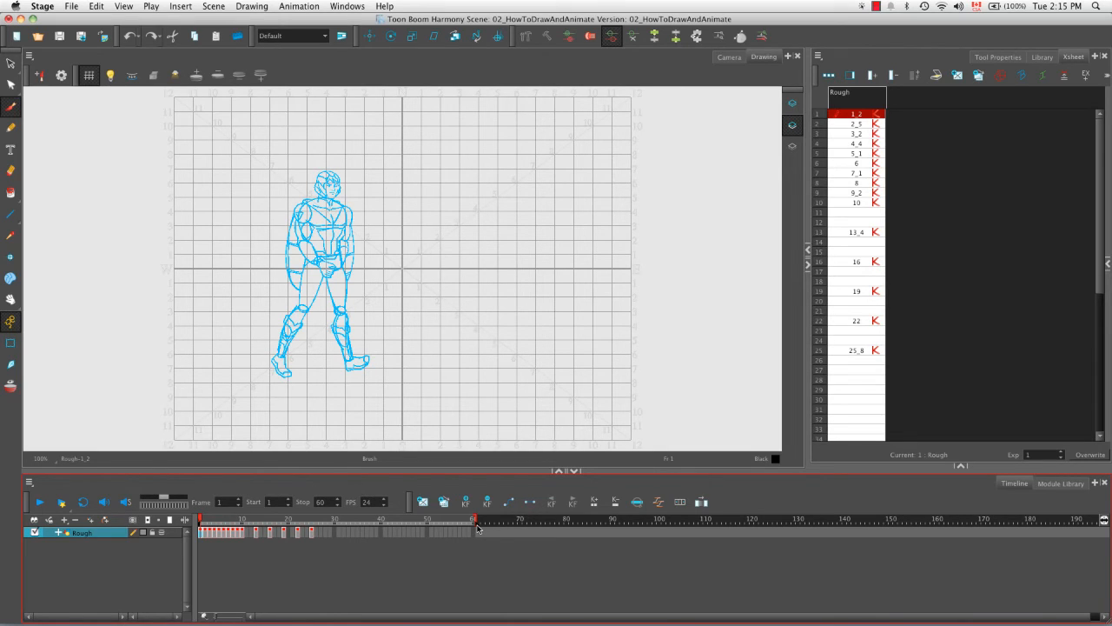
Try moving the scene's end marker to frame 54, and set the playback range to stop at frame 10.
{"action": "left_click_drag", "start_coordinate": [458, 517], "coordinate": [459, 518]}
{"action": "left_click_drag", "start_coordinate": [450, 527], "coordinate": [243, 525]}
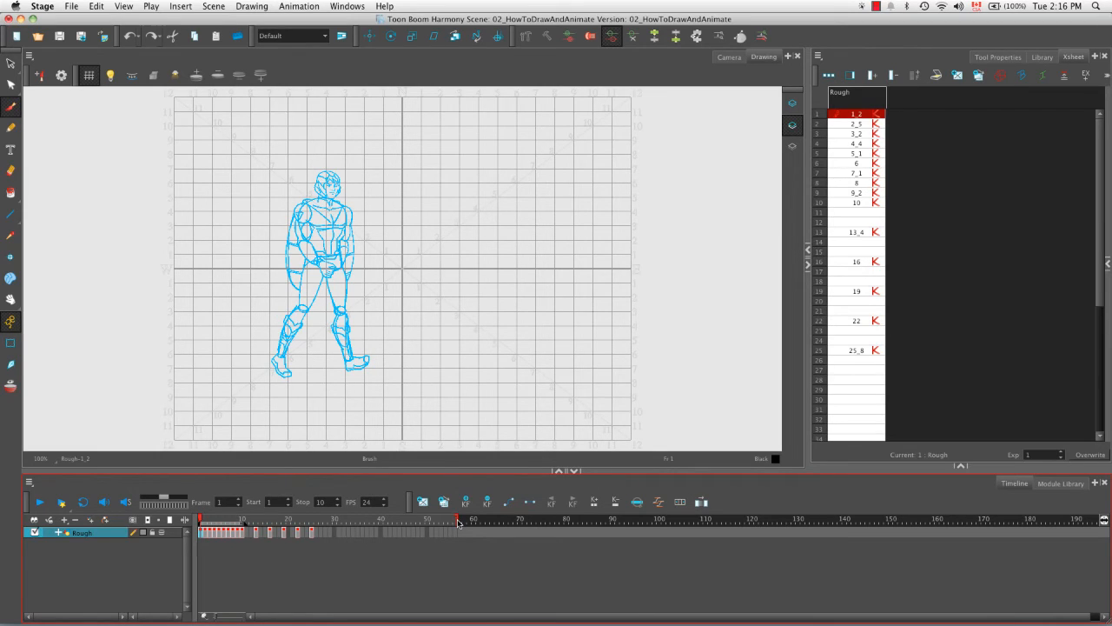
{"action": "mouse_move", "coordinate": [459, 519]}
{"action": "left_mouse_down"}
{"action": "mouse_move", "coordinate": [478, 520]}
{"action": "mouse_move", "coordinate": [448, 520]}
{"action": "left_mouse_up"}
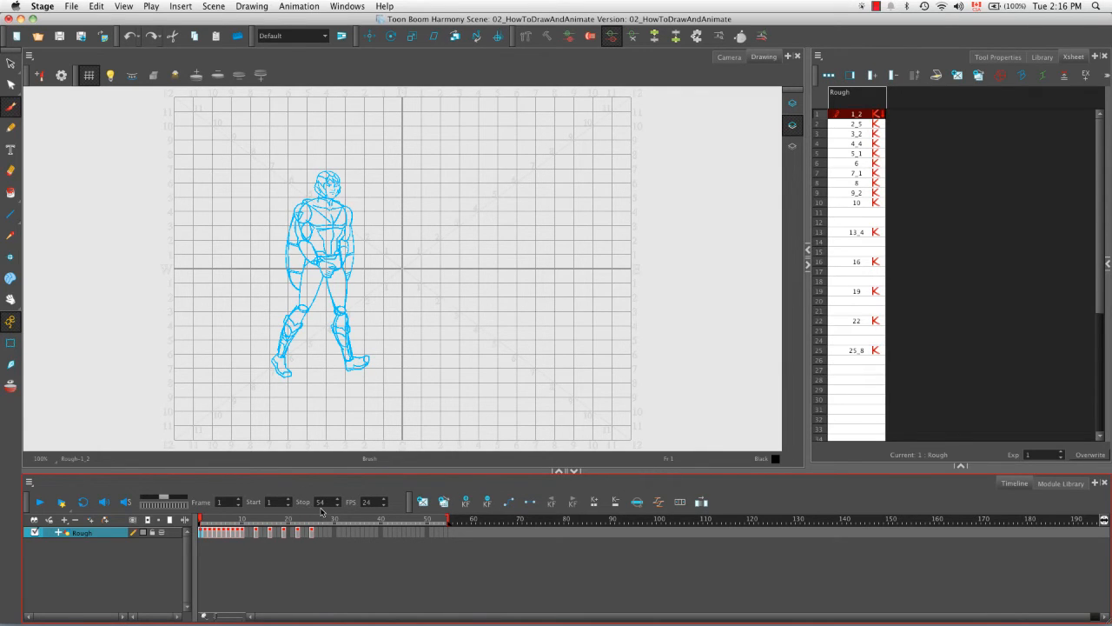
{"action": "mouse_move", "coordinate": [448, 519]}
{"action": "left_mouse_down"}
{"action": "mouse_move", "coordinate": [478, 524]}
{"action": "mouse_move", "coordinate": [245, 522]}
{"action": "left_mouse_up"}
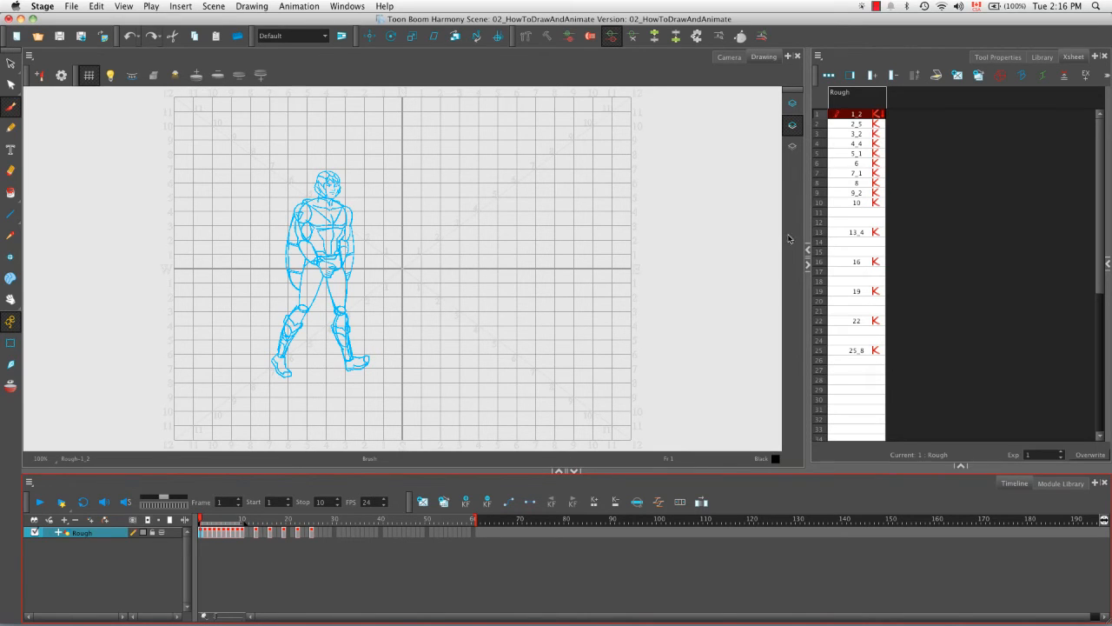
Play the walk in the Camera view, first once and then looped, and stop the playback.
{"action": "left_click", "coordinate": [733, 61]}
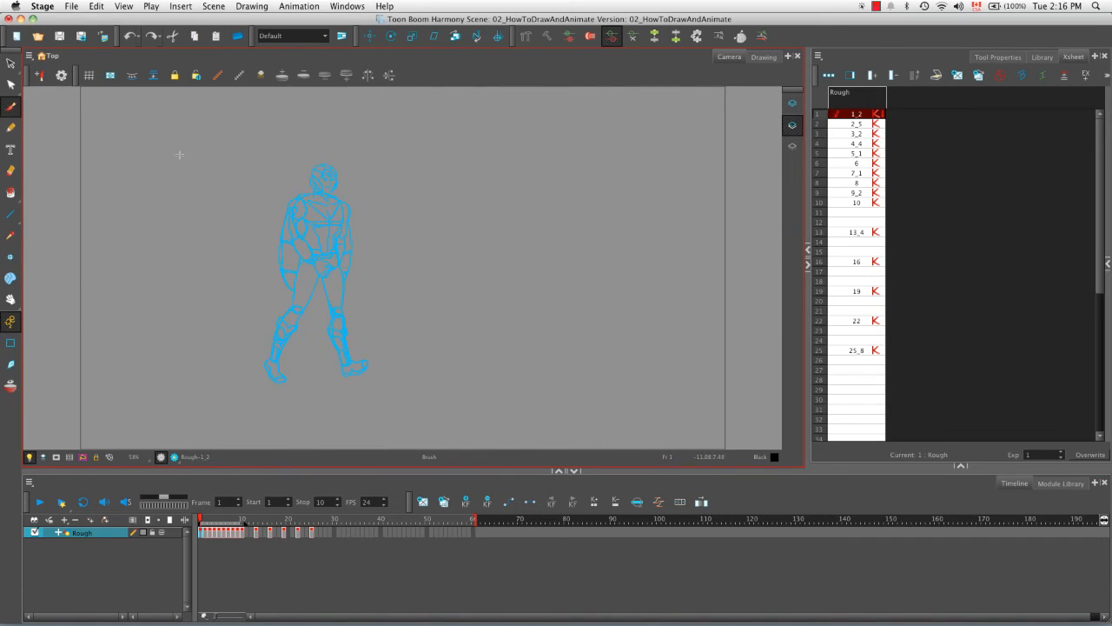
{"action": "left_click", "coordinate": [40, 502]}
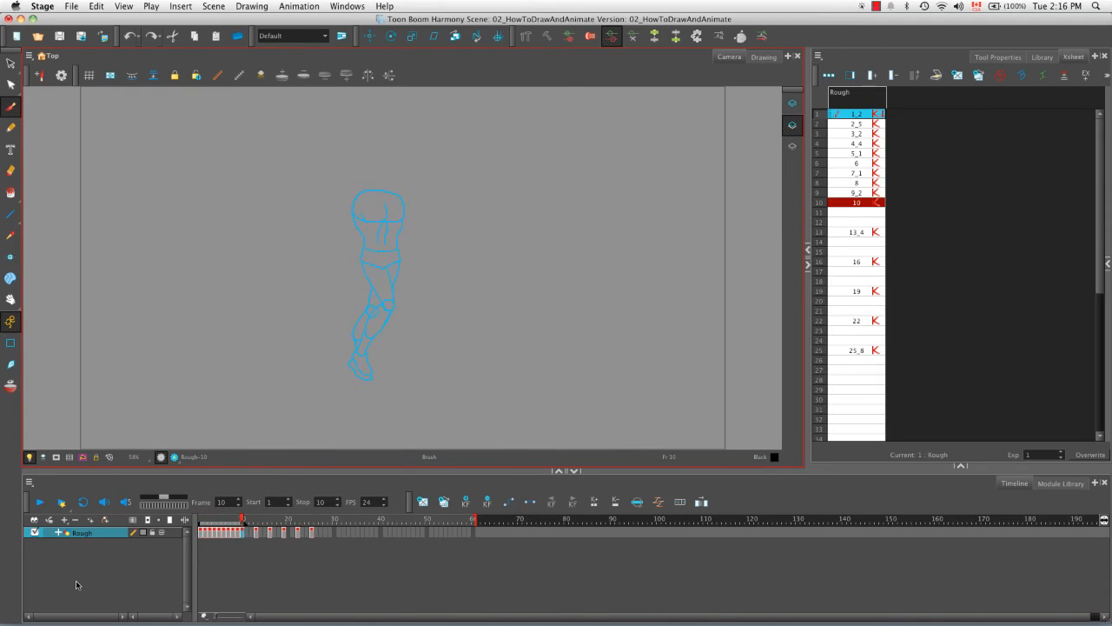
{"action": "key", "text": "Return"}
{"action": "left_click", "coordinate": [81, 503]}
{"action": "left_click", "coordinate": [39, 501]}
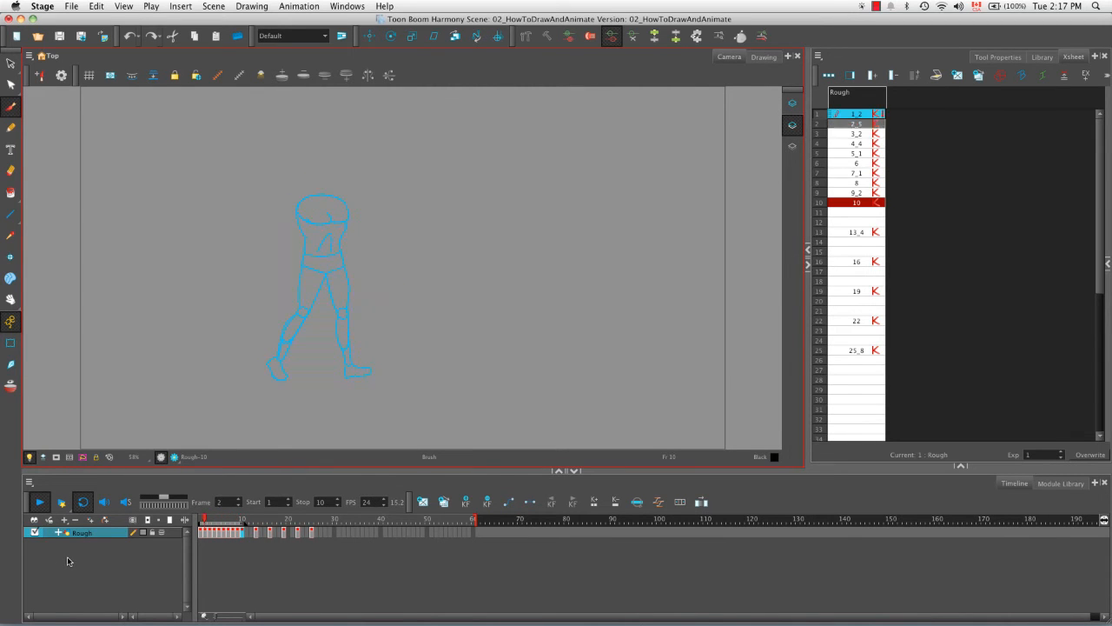
{"action": "left_click", "coordinate": [48, 505]}
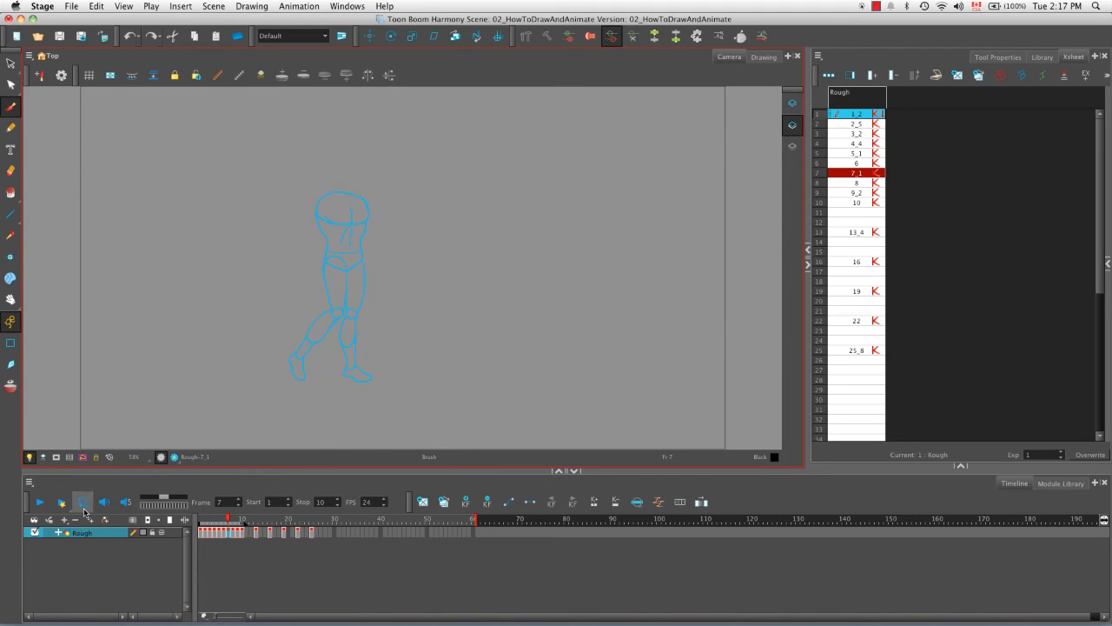
Return to the Drawing view, show the grid and go to frame 1.
{"action": "left_click", "coordinate": [764, 56]}
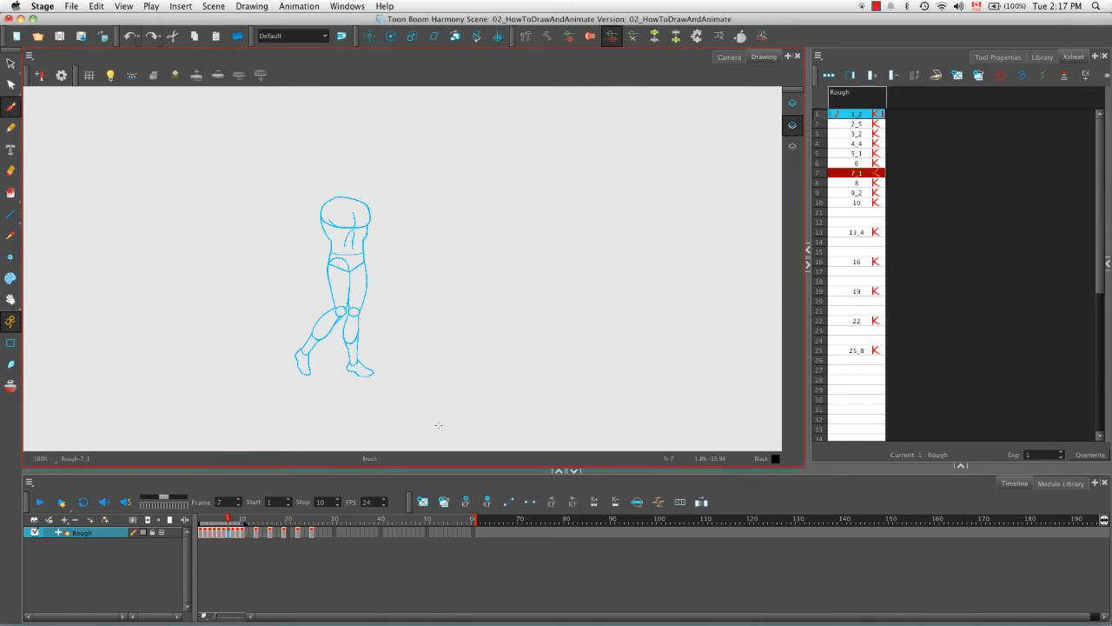
{"action": "left_click", "coordinate": [88, 75]}
{"action": "left_click_drag", "start_coordinate": [230, 519], "coordinate": [190, 514]}
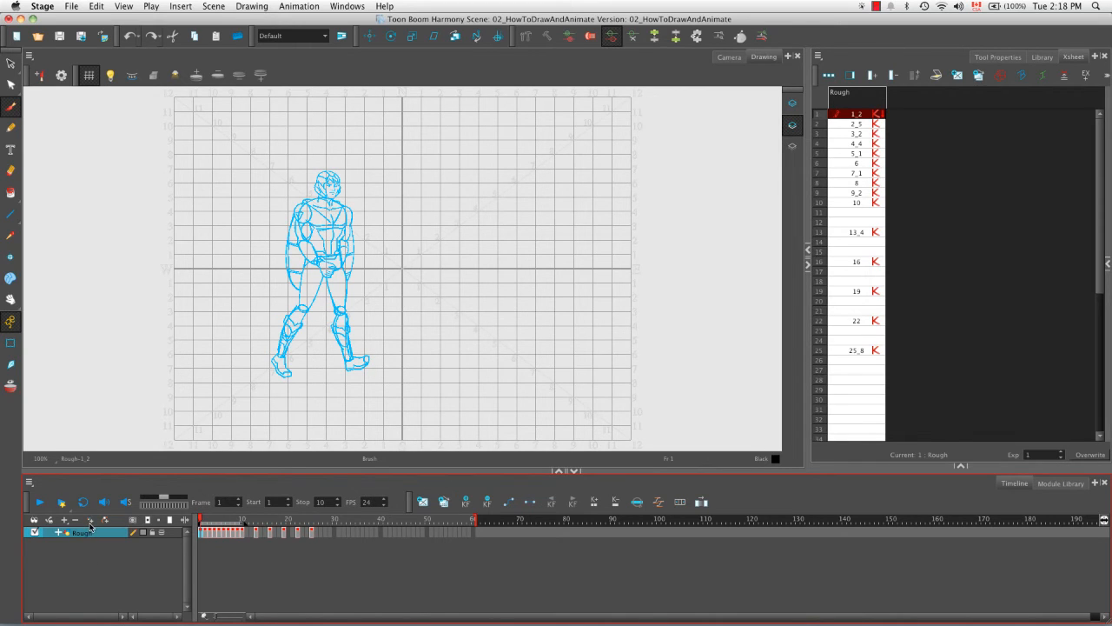
Add a drawing layer named Clean with bitmap line art and bitmap colour art.
{"action": "left_click", "coordinate": [89, 521]}
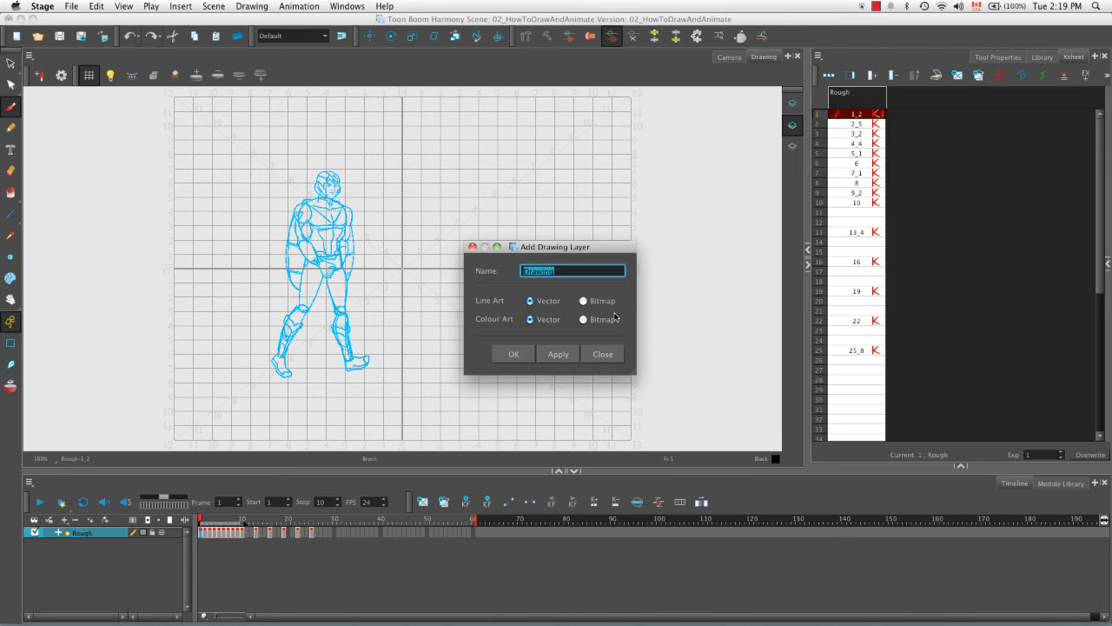
{"action": "key", "text": "BackSpace"}
{"action": "type", "text": "Clean"}
{"action": "left_click", "coordinate": [583, 301]}
{"action": "left_click", "coordinate": [582, 320]}
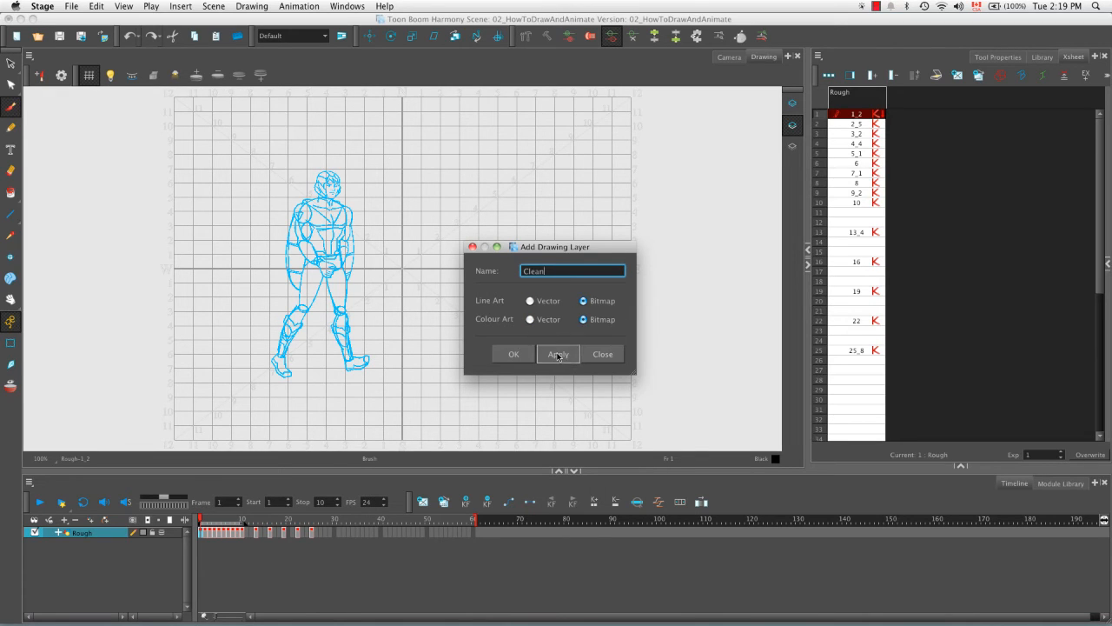
{"action": "left_click", "coordinate": [557, 354]}
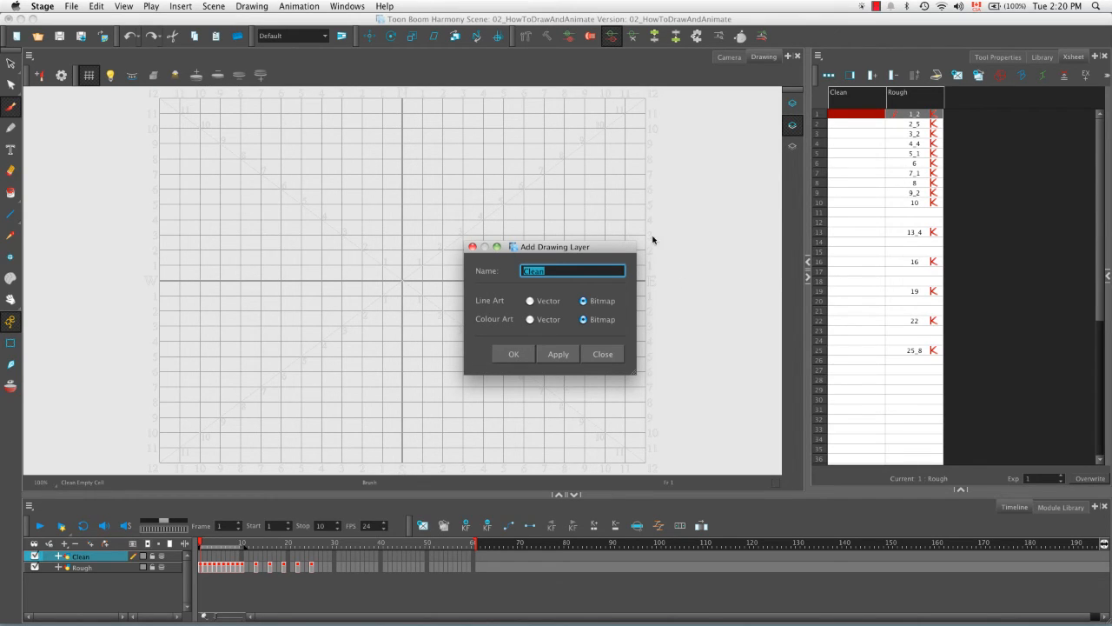
{"action": "left_click", "coordinate": [606, 354]}
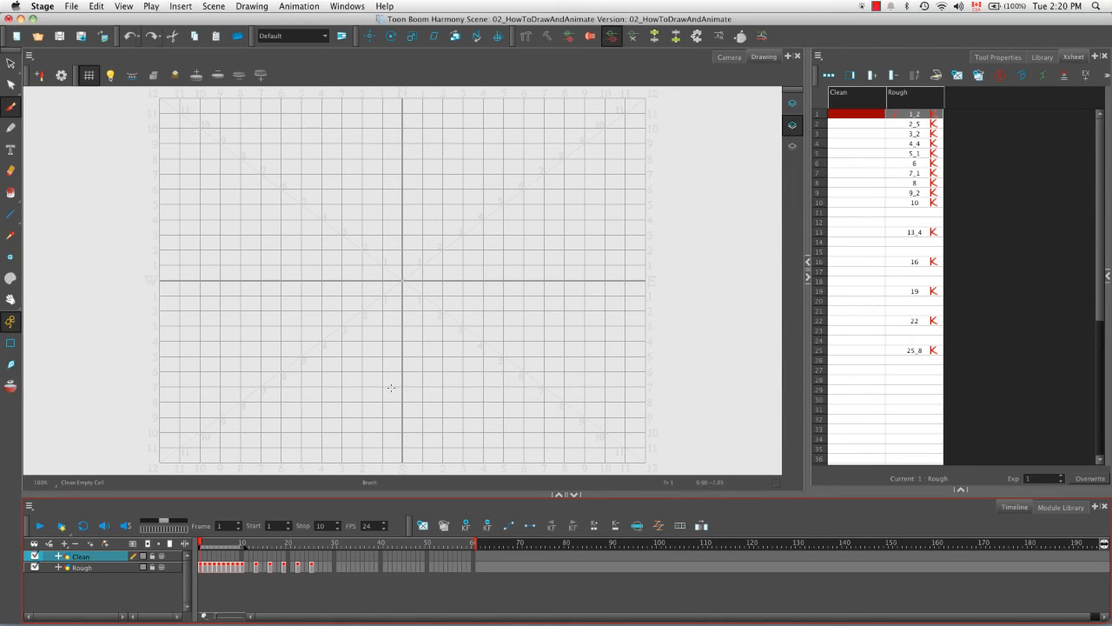
Turn on the light table in the Drawing view, and turn it off in the Camera view.
{"action": "left_click", "coordinate": [110, 76]}
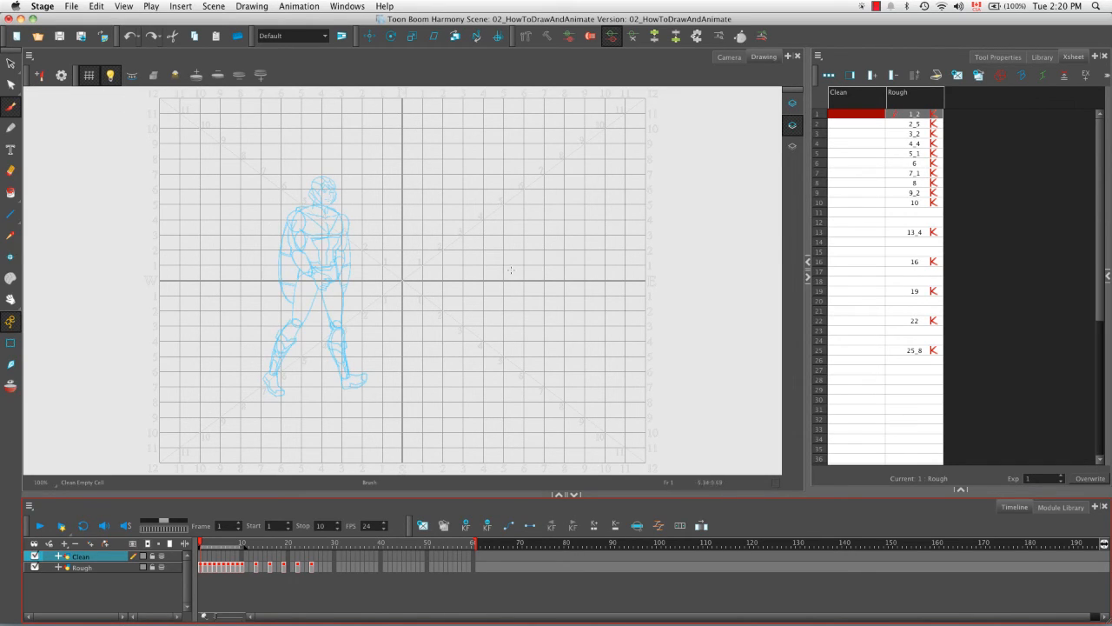
{"action": "left_click", "coordinate": [729, 58]}
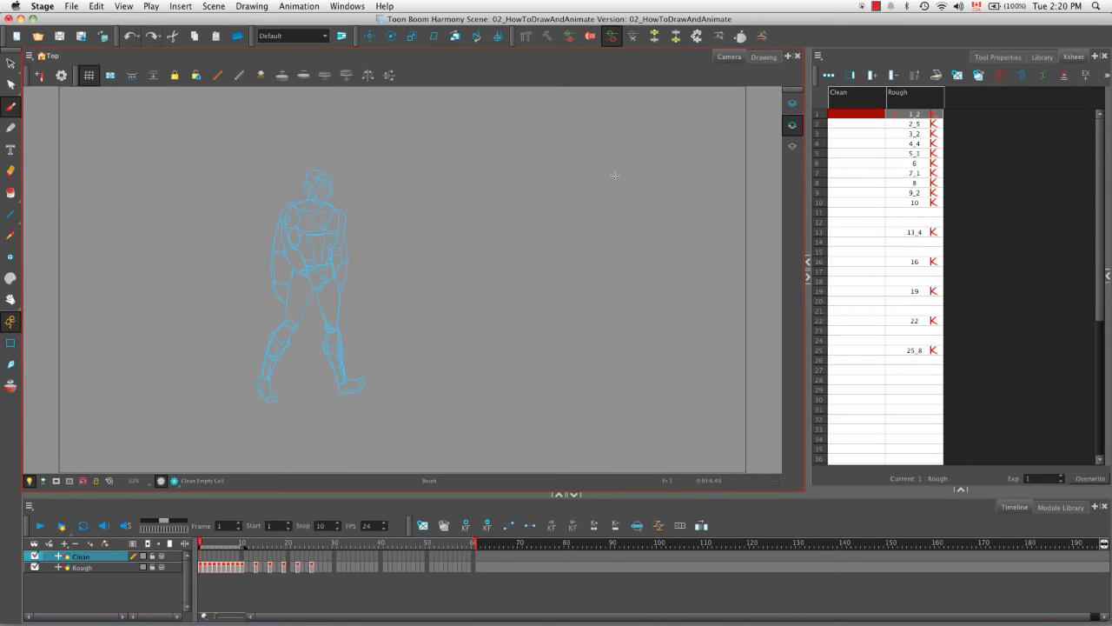
{"action": "left_click", "coordinate": [29, 483]}
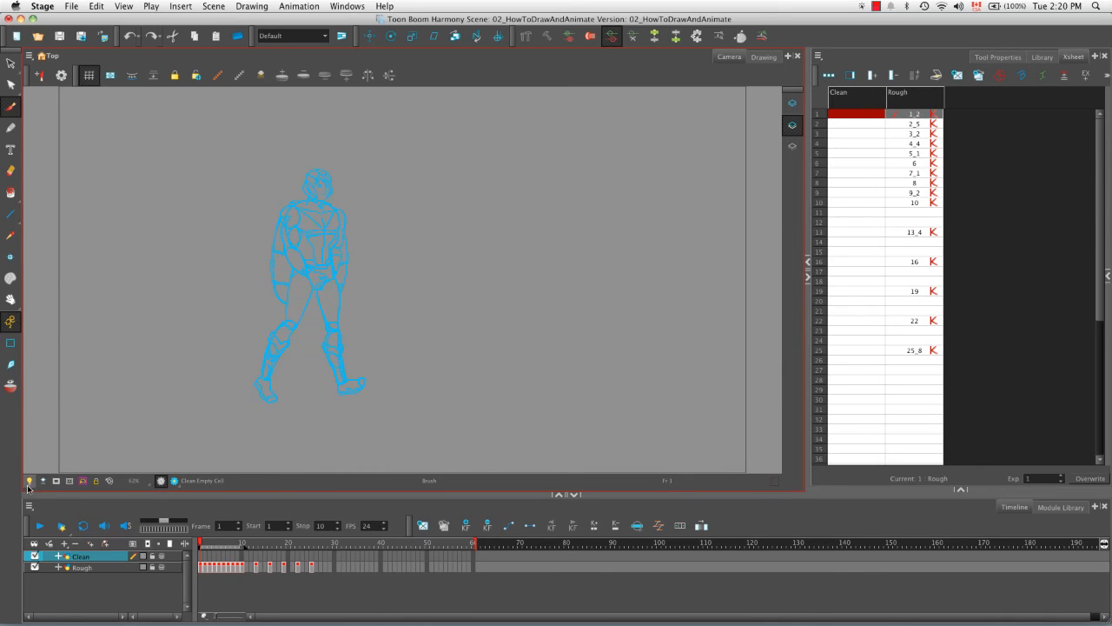
Toggle the light table on and off in the Camera view.
{"action": "left_click", "coordinate": [28, 482]}
{"action": "left_click", "coordinate": [28, 483]}
{"action": "left_click", "coordinate": [29, 482]}
{"action": "left_click", "coordinate": [28, 483]}
Return to the Drawing view, lock the Rough layer and make the Clean layer active.
{"action": "left_click", "coordinate": [764, 56]}
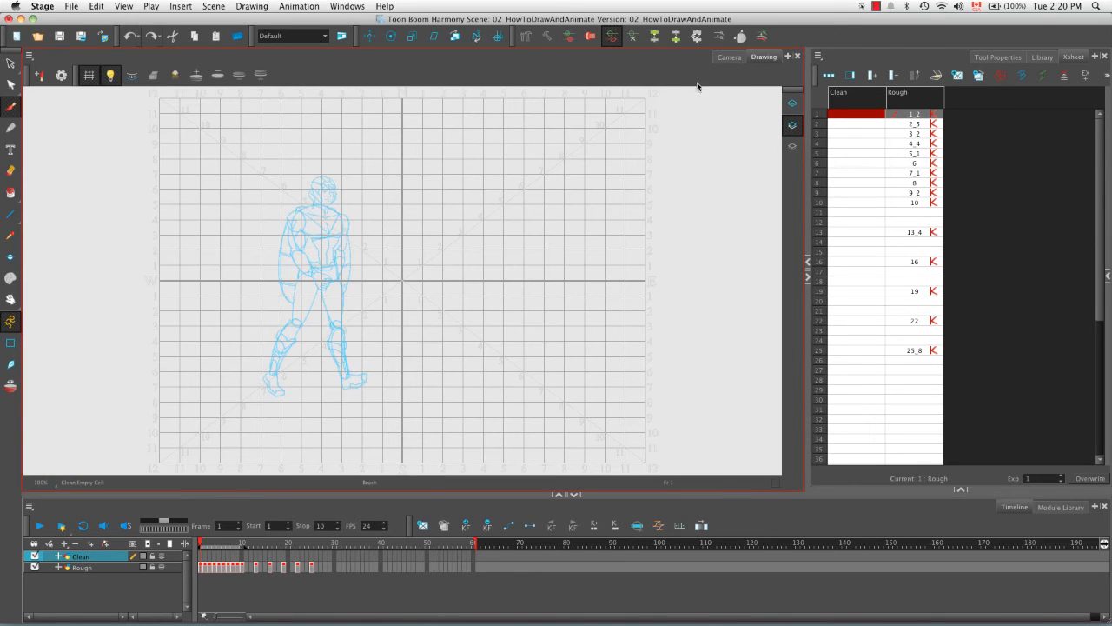
{"action": "left_click", "coordinate": [152, 568]}
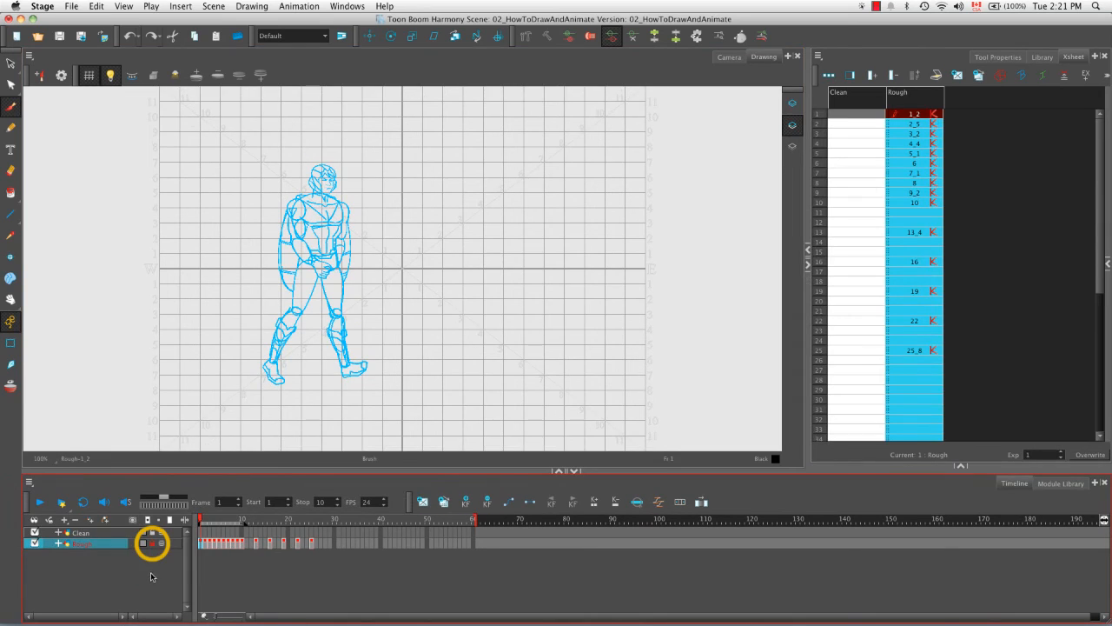
{"action": "left_click", "coordinate": [107, 534]}
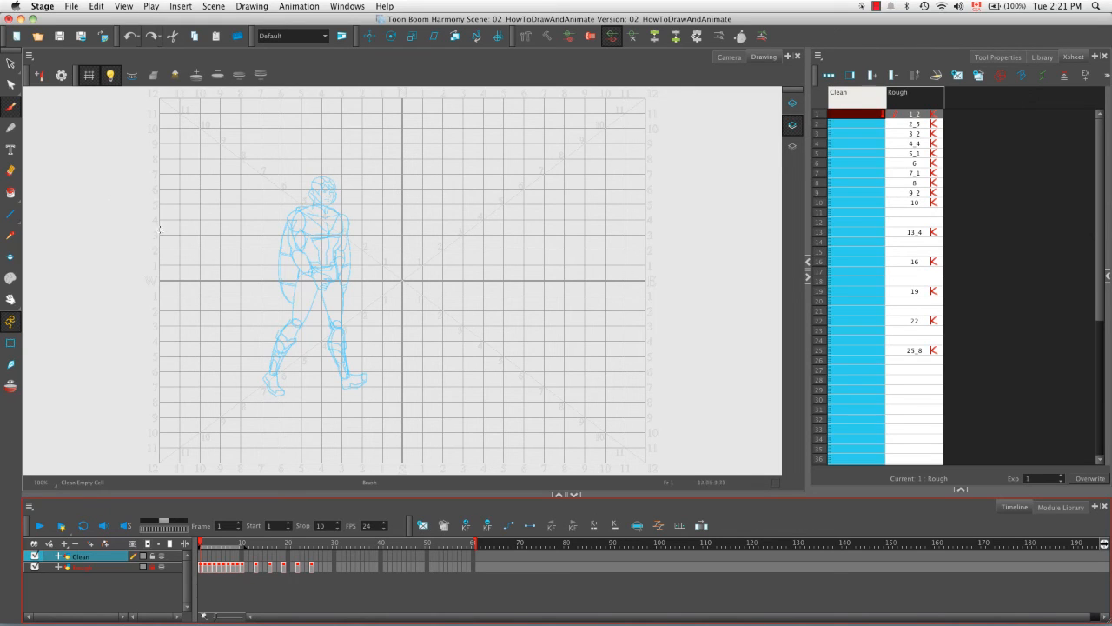
Set up the brush with the Brush 1 preset at size 12 and the black bitmap colour.
{"action": "left_click", "coordinate": [1008, 58]}
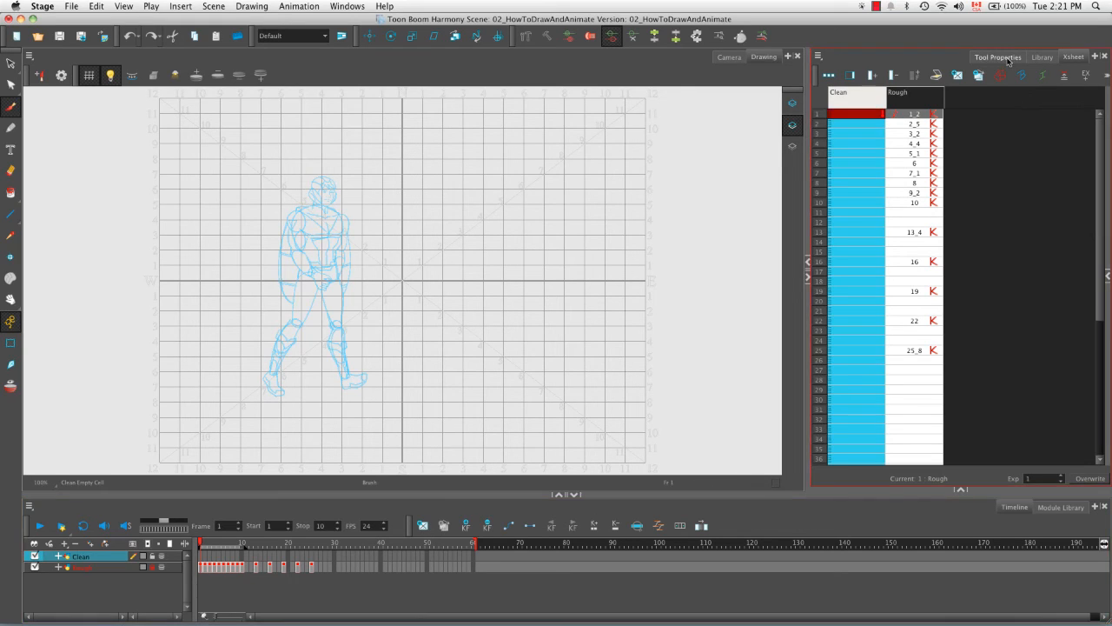
{"action": "left_click", "coordinate": [1013, 59]}
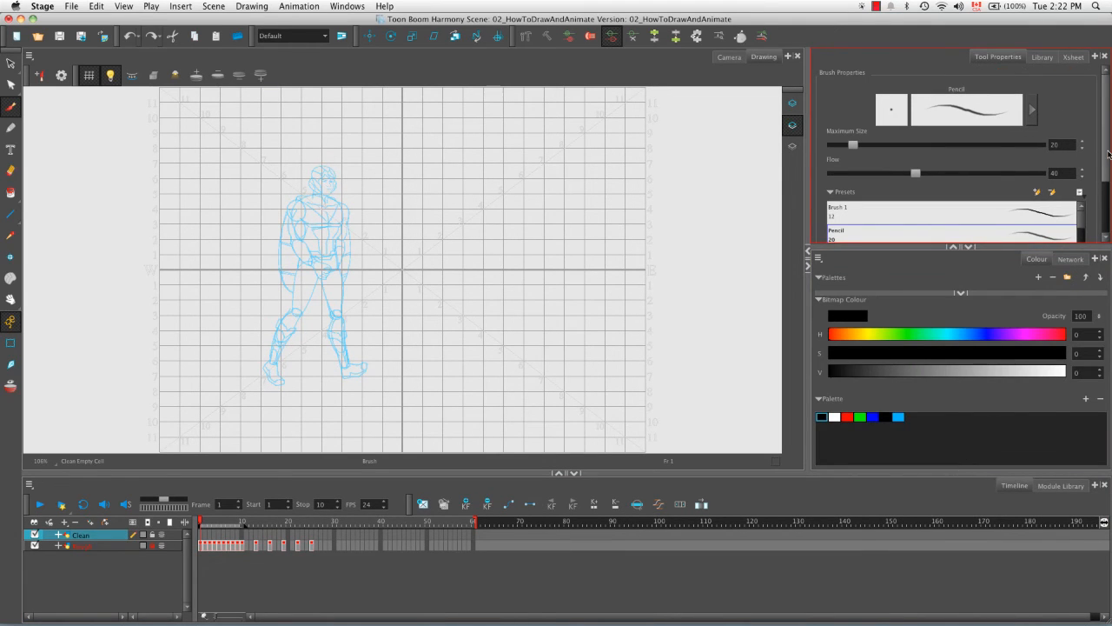
{"action": "scroll", "coordinate": [983, 189], "scroll_direction": "down", "scroll_amount": 2}
{"action": "left_click", "coordinate": [983, 188]}
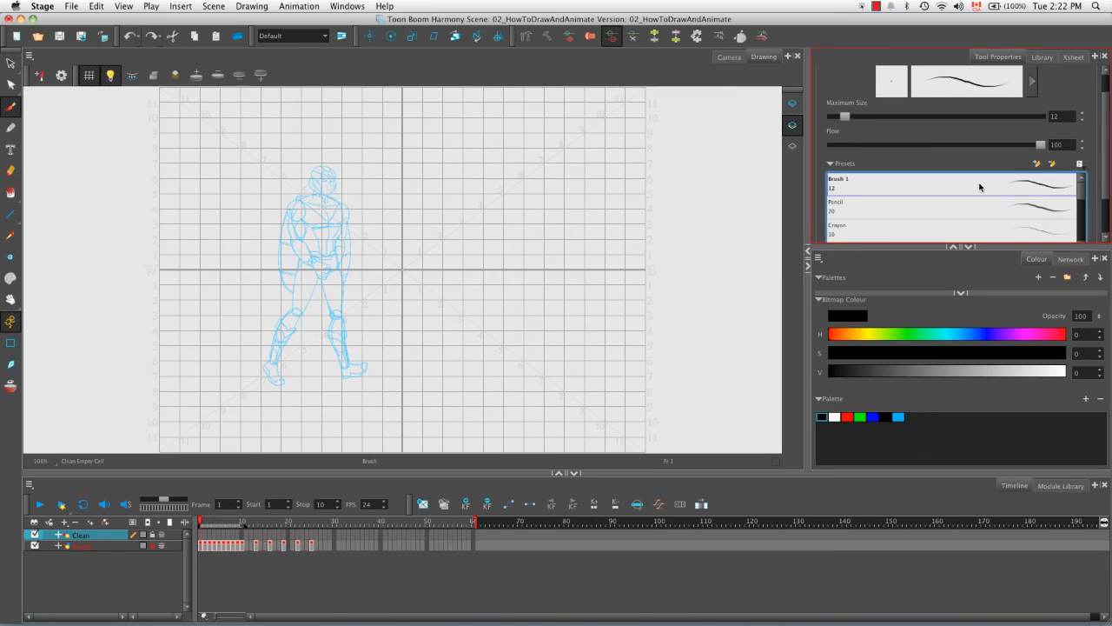
{"action": "left_click", "coordinate": [822, 419]}
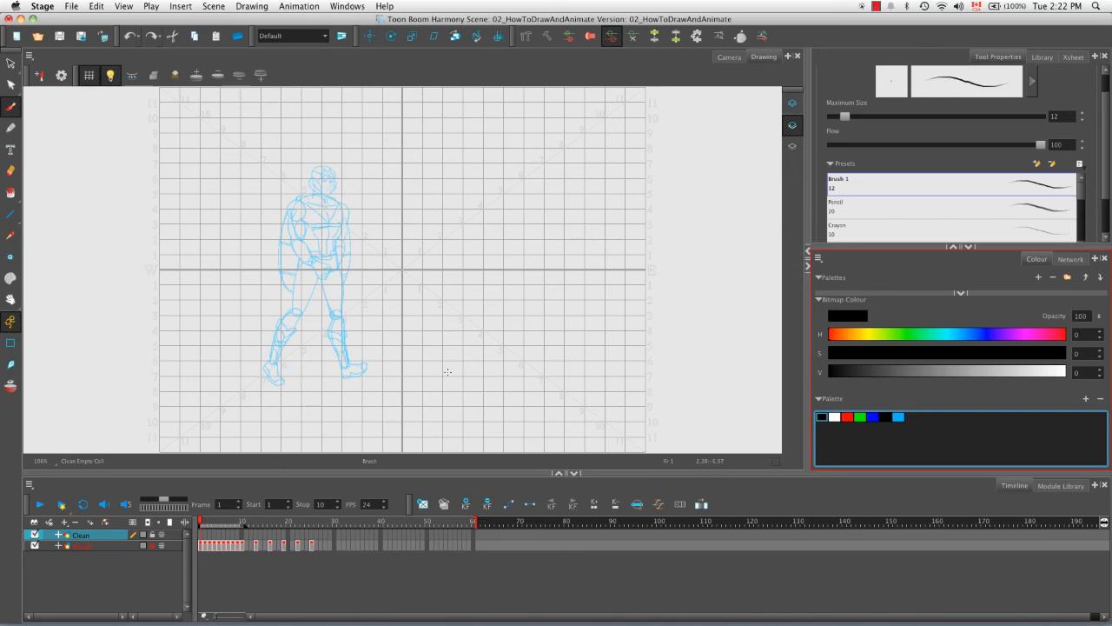
Draw a trial black stroke from the neck over the shoulder of the frame 1 rough.
{"action": "left_click", "coordinate": [484, 464]}
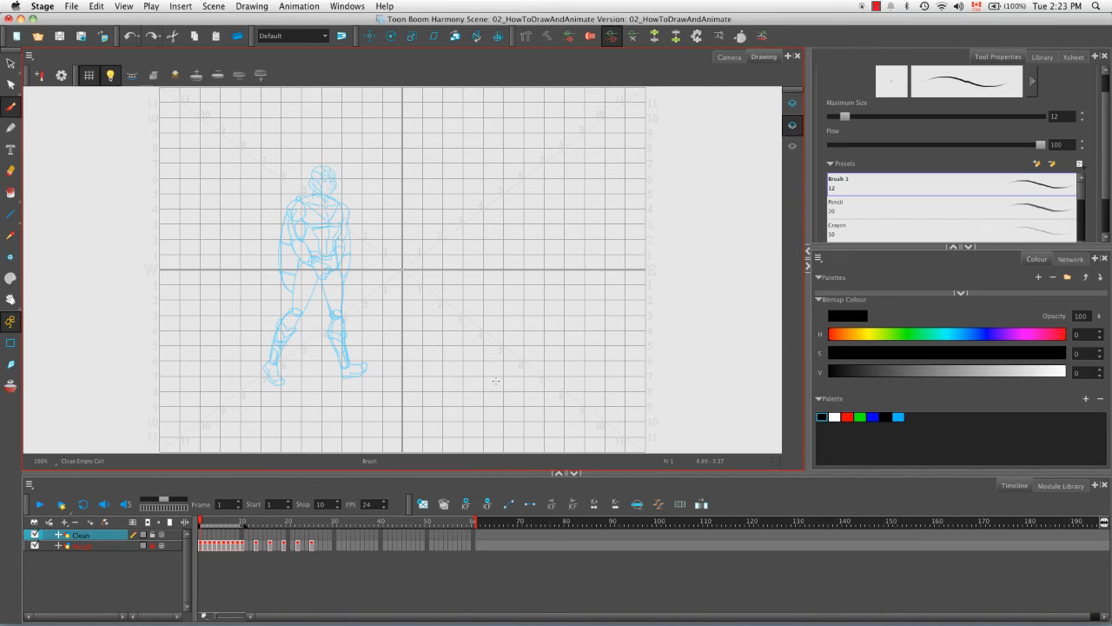
{"action": "key", "text": "2"}
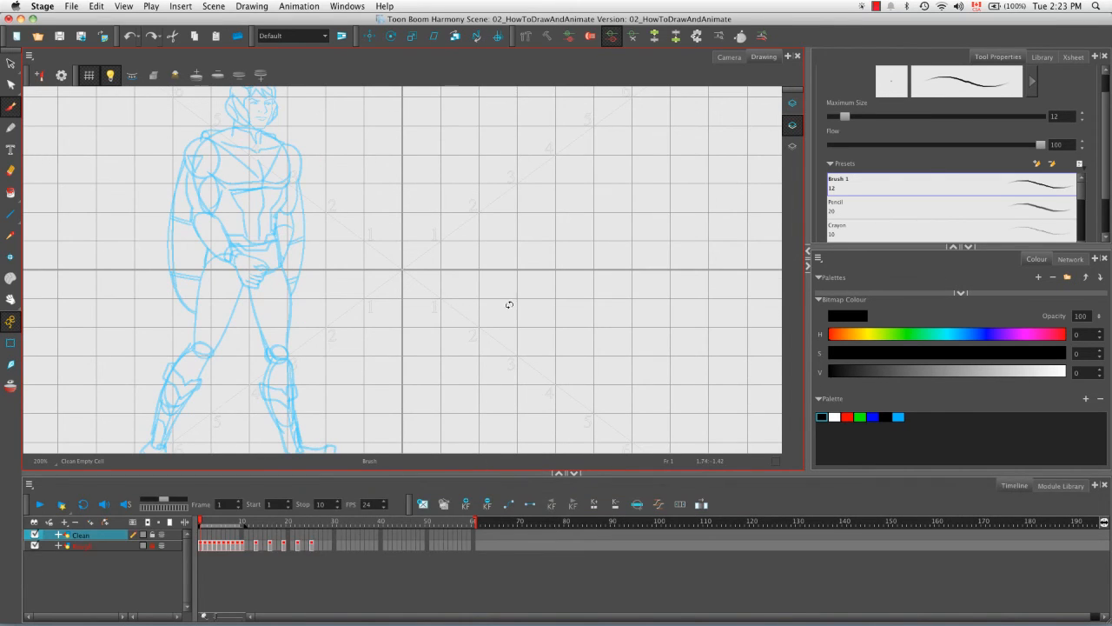
{"action": "left_click_drag", "start_coordinate": [509, 305], "coordinate": [507, 265]}
{"action": "mouse_move", "coordinate": [414, 226]}
{"action": "left_mouse_down"}
{"action": "mouse_move", "coordinate": [469, 265]}
{"action": "mouse_move", "coordinate": [516, 262]}
{"action": "left_mouse_up"}
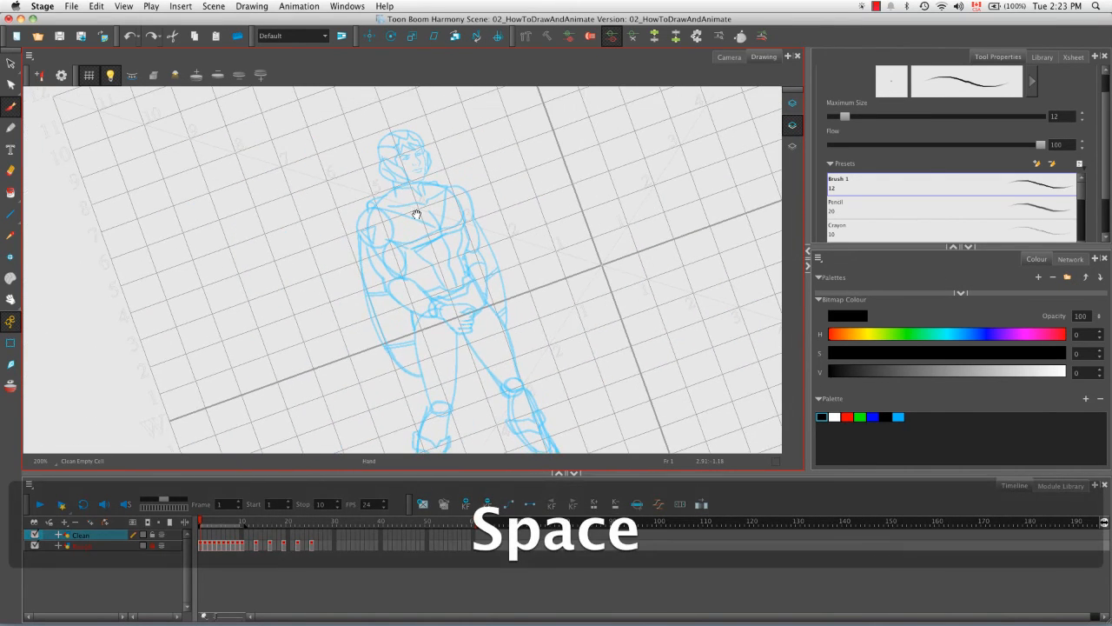
{"action": "key", "text": "2"}
{"action": "key", "text": "2"}
{"action": "key", "text": "2"}
{"action": "mouse_move", "coordinate": [436, 207]}
{"action": "left_mouse_down"}
{"action": "mouse_move", "coordinate": [356, 194]}
{"action": "mouse_move", "coordinate": [303, 360]}
{"action": "left_mouse_up"}
{"action": "mouse_move", "coordinate": [331, 239]}
{"action": "left_mouse_down"}
{"action": "mouse_move", "coordinate": [302, 260]}
{"action": "mouse_move", "coordinate": [278, 400]}
{"action": "left_mouse_up"}
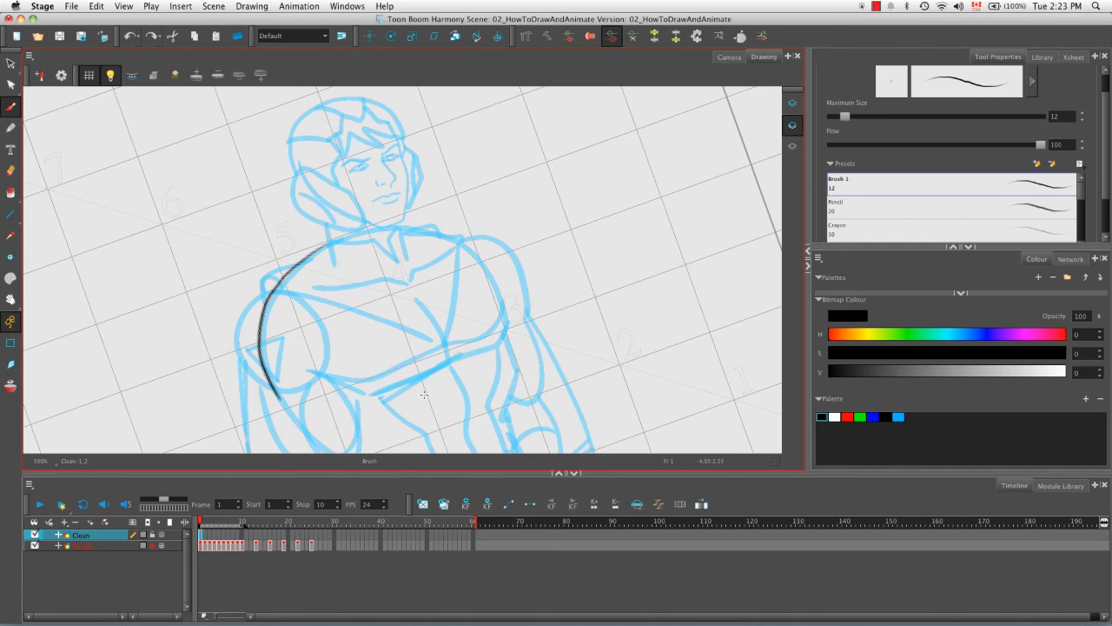
Examine the bitmap texture of the shoulder stroke up close, and undo the stroke.
{"action": "key", "text": "2"}
{"action": "key", "text": "2"}
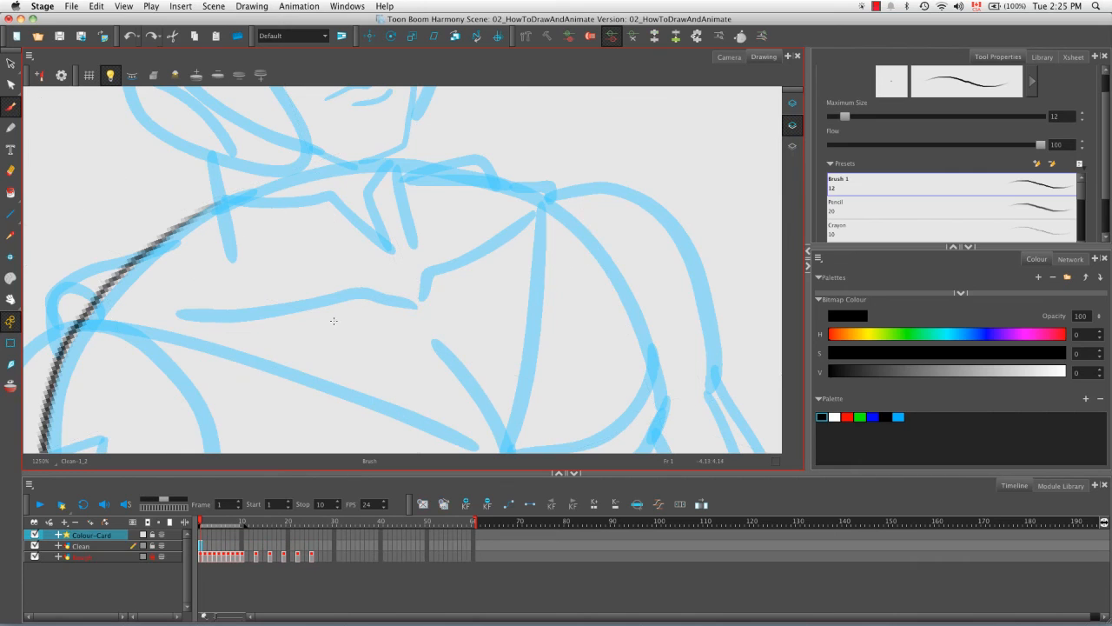
{"action": "mouse_move", "coordinate": [264, 336]}
{"action": "left_mouse_down"}
{"action": "mouse_move", "coordinate": [286, 335]}
{"action": "mouse_move", "coordinate": [278, 325]}
{"action": "left_mouse_up"}
{"action": "key", "text": "1"}
{"action": "key", "text": "1"}
{"action": "key", "text": "1"}
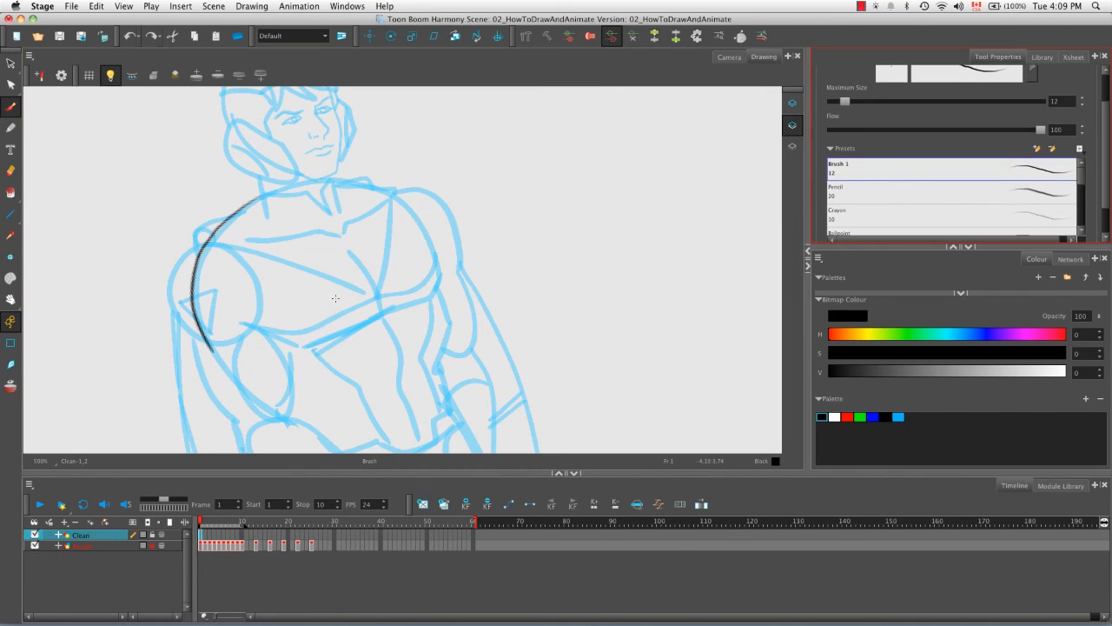
{"action": "key", "text": "super+z"}
Trace the near shoulder and the pointed collar in black on the Clean layer.
{"action": "left_click_drag", "start_coordinate": [320, 219], "coordinate": [390, 203]}
{"action": "key", "text": "2"}
{"action": "mouse_move", "coordinate": [299, 207]}
{"action": "left_mouse_down"}
{"action": "mouse_move", "coordinate": [252, 205]}
{"action": "mouse_move", "coordinate": [202, 327]}
{"action": "left_mouse_up"}
{"action": "left_click_drag", "start_coordinate": [295, 212], "coordinate": [412, 179]}
{"action": "mouse_move", "coordinate": [409, 160]}
{"action": "left_mouse_down"}
{"action": "mouse_move", "coordinate": [401, 209]}
{"action": "mouse_move", "coordinate": [522, 213]}
{"action": "mouse_move", "coordinate": [395, 226]}
{"action": "left_mouse_up"}
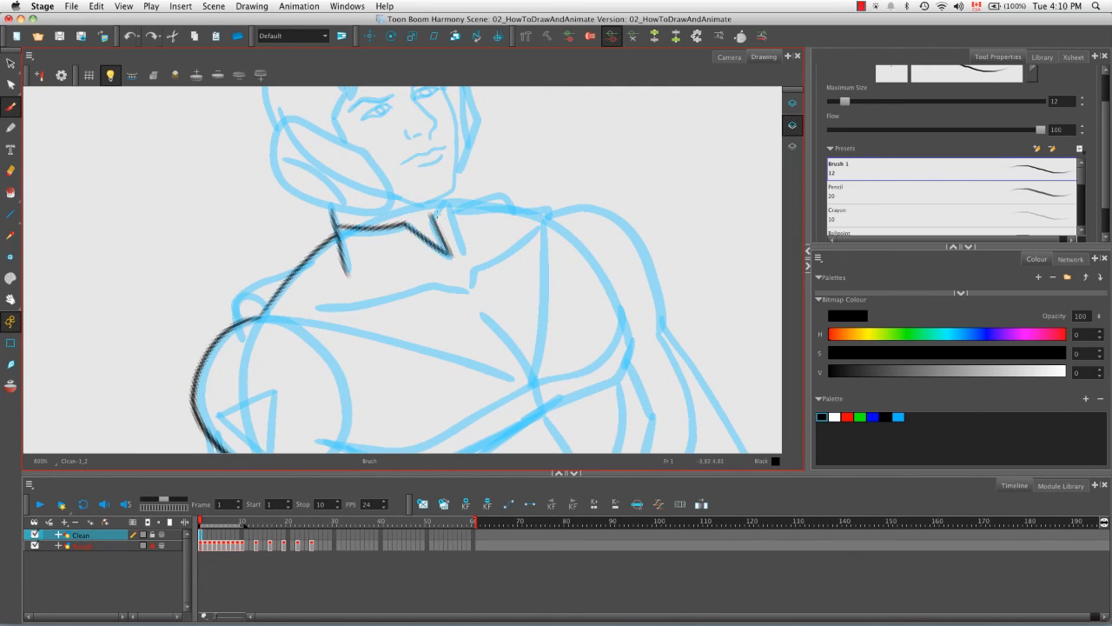
Trace the round shoulder pad, the small cape shapes beside the collar and the chest outline.
{"action": "left_click_drag", "start_coordinate": [442, 203], "coordinate": [459, 172]}
{"action": "left_click_drag", "start_coordinate": [294, 268], "coordinate": [304, 281]}
{"action": "left_click_drag", "start_coordinate": [337, 240], "coordinate": [274, 293]}
{"action": "mouse_move", "coordinate": [486, 203]}
{"action": "left_mouse_down"}
{"action": "mouse_move", "coordinate": [416, 244]}
{"action": "mouse_move", "coordinate": [533, 234]}
{"action": "mouse_move", "coordinate": [432, 202]}
{"action": "left_mouse_up"}
{"action": "mouse_move", "coordinate": [375, 233]}
{"action": "left_mouse_down"}
{"action": "mouse_move", "coordinate": [455, 196]}
{"action": "mouse_move", "coordinate": [434, 204]}
{"action": "mouse_move", "coordinate": [408, 261]}
{"action": "mouse_move", "coordinate": [383, 278]}
{"action": "left_mouse_up"}
{"action": "mouse_move", "coordinate": [276, 251]}
{"action": "left_mouse_down"}
{"action": "mouse_move", "coordinate": [348, 203]}
{"action": "mouse_move", "coordinate": [445, 302]}
{"action": "mouse_move", "coordinate": [383, 261]}
{"action": "mouse_move", "coordinate": [425, 269]}
{"action": "mouse_move", "coordinate": [257, 369]}
{"action": "mouse_move", "coordinate": [408, 311]}
{"action": "mouse_move", "coordinate": [349, 365]}
{"action": "mouse_move", "coordinate": [502, 328]}
{"action": "mouse_move", "coordinate": [452, 261]}
{"action": "mouse_move", "coordinate": [331, 287]}
{"action": "mouse_move", "coordinate": [519, 311]}
{"action": "left_mouse_up"}
{"action": "mouse_move", "coordinate": [394, 259]}
{"action": "left_mouse_down"}
{"action": "mouse_move", "coordinate": [385, 320]}
{"action": "mouse_move", "coordinate": [429, 247]}
{"action": "left_mouse_up"}
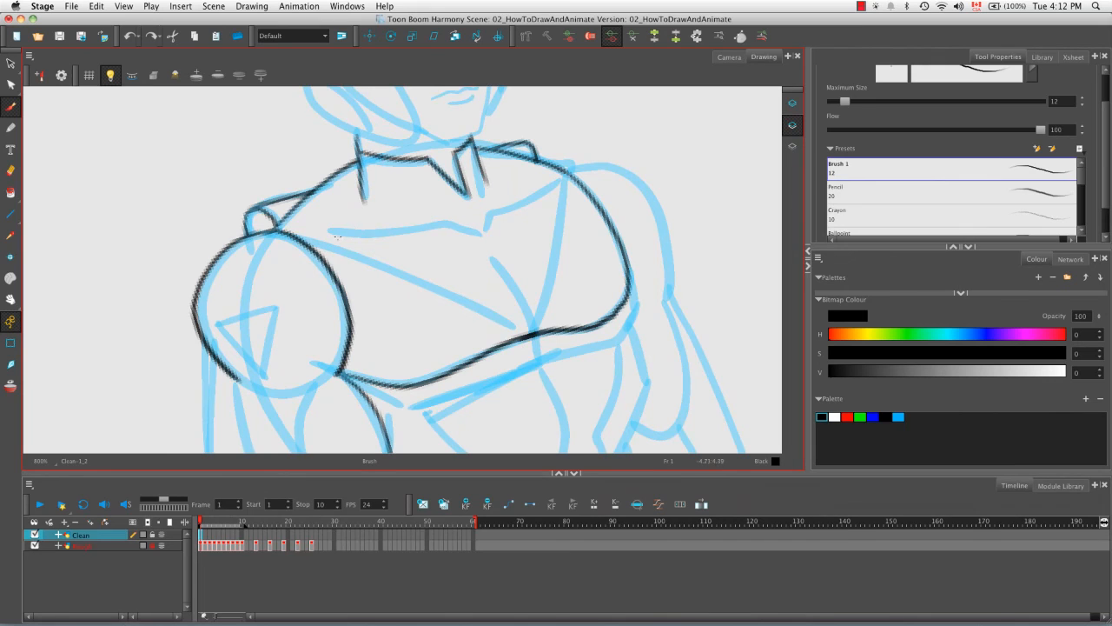
Trace the inner chest lines and the triangle emblem on the shoulder pad.
{"action": "mouse_move", "coordinate": [338, 235]}
{"action": "left_mouse_down"}
{"action": "mouse_move", "coordinate": [374, 261]}
{"action": "mouse_move", "coordinate": [295, 273]}
{"action": "left_mouse_up"}
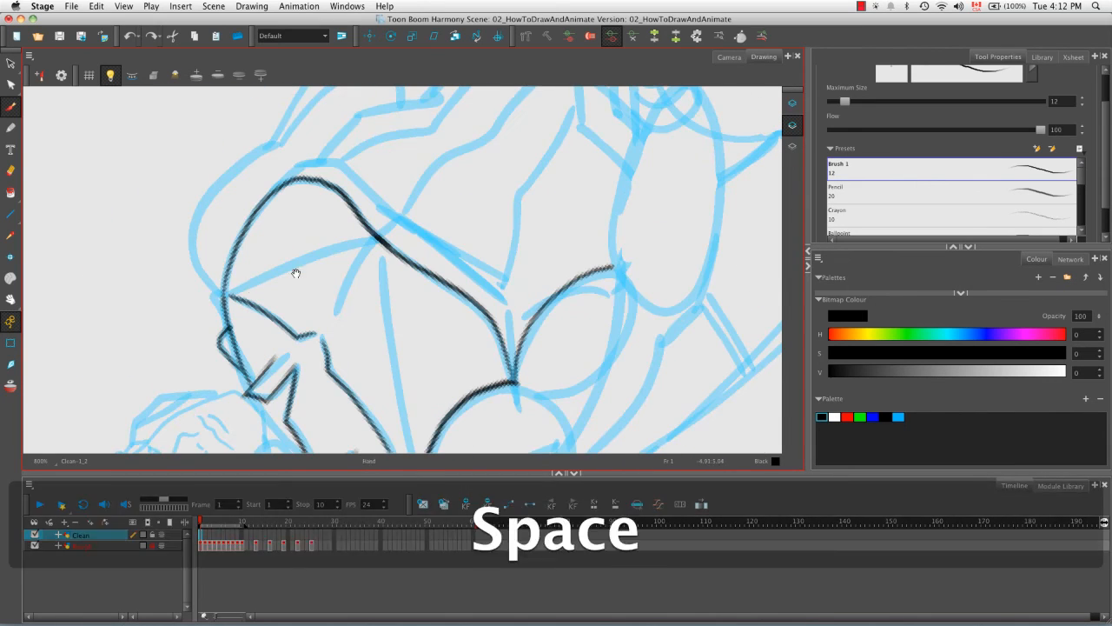
{"action": "mouse_move", "coordinate": [373, 252]}
{"action": "left_mouse_down"}
{"action": "mouse_move", "coordinate": [174, 283]}
{"action": "mouse_move", "coordinate": [429, 245]}
{"action": "mouse_move", "coordinate": [271, 277]}
{"action": "mouse_move", "coordinate": [329, 291]}
{"action": "mouse_move", "coordinate": [370, 277]}
{"action": "left_mouse_up"}
{"action": "mouse_move", "coordinate": [294, 273]}
{"action": "left_mouse_down"}
{"action": "mouse_move", "coordinate": [277, 216]}
{"action": "mouse_move", "coordinate": [257, 321]}
{"action": "mouse_move", "coordinate": [382, 257]}
{"action": "left_mouse_up"}
{"action": "left_click_drag", "start_coordinate": [417, 217], "coordinate": [439, 228]}
{"action": "left_click_drag", "start_coordinate": [372, 247], "coordinate": [450, 215]}
Trace the near upper arm, the elbow and the forearm with its curved glove edge.
{"action": "mouse_move", "coordinate": [452, 217]}
{"action": "left_mouse_down"}
{"action": "mouse_move", "coordinate": [417, 346]}
{"action": "mouse_move", "coordinate": [349, 325]}
{"action": "left_mouse_up"}
{"action": "mouse_move", "coordinate": [373, 249]}
{"action": "left_mouse_down"}
{"action": "mouse_move", "coordinate": [298, 280]}
{"action": "mouse_move", "coordinate": [502, 228]}
{"action": "mouse_move", "coordinate": [468, 185]}
{"action": "left_mouse_up"}
{"action": "left_click_drag", "start_coordinate": [466, 186], "coordinate": [442, 236]}
{"action": "mouse_move", "coordinate": [524, 302]}
{"action": "left_mouse_down"}
{"action": "mouse_move", "coordinate": [396, 229]}
{"action": "mouse_move", "coordinate": [388, 305]}
{"action": "left_mouse_up"}
{"action": "left_click_drag", "start_coordinate": [417, 251], "coordinate": [359, 344]}
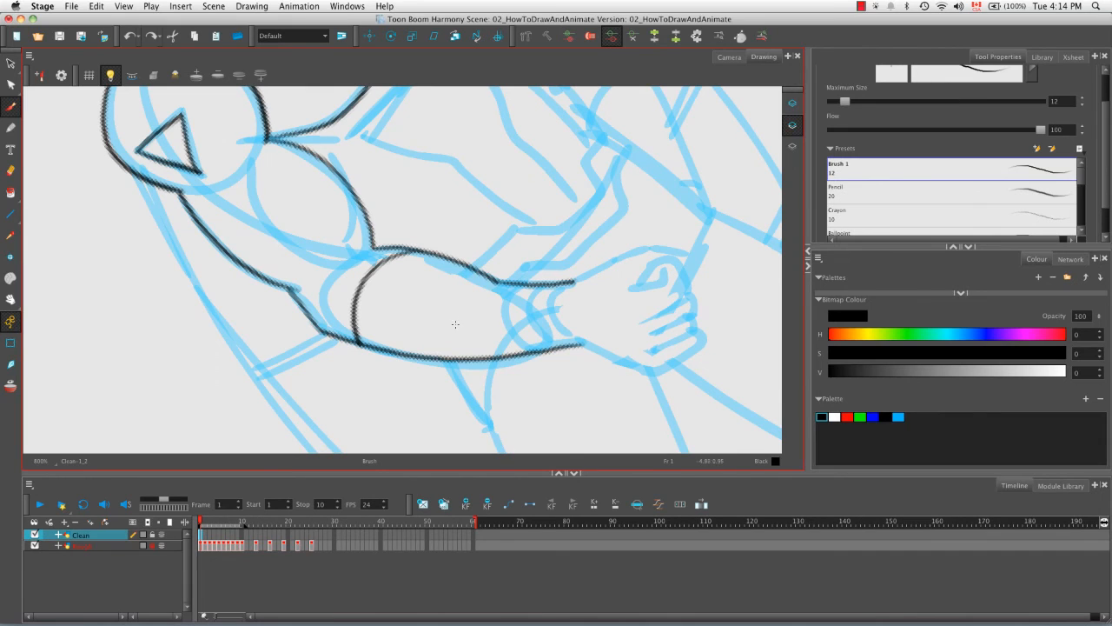
Trace the curved wrist bands and the clenched fist of the near arm.
{"action": "left_click_drag", "start_coordinate": [526, 286], "coordinate": [545, 351]}
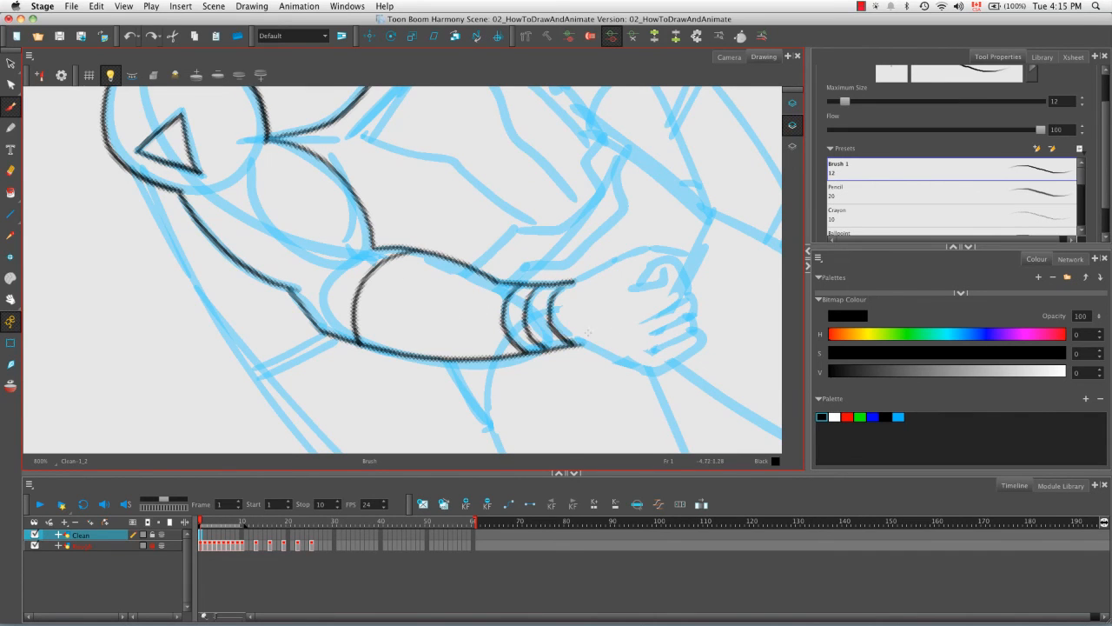
{"action": "key", "text": "space"}
{"action": "left_click_drag", "start_coordinate": [492, 295], "coordinate": [295, 319]}
{"action": "mouse_move", "coordinate": [369, 306]}
{"action": "left_mouse_down"}
{"action": "mouse_move", "coordinate": [444, 274]}
{"action": "mouse_move", "coordinate": [489, 302]}
{"action": "mouse_move", "coordinate": [482, 252]}
{"action": "mouse_move", "coordinate": [348, 287]}
{"action": "mouse_move", "coordinate": [346, 300]}
{"action": "left_mouse_up"}
{"action": "key", "text": "super+z"}
{"action": "key", "text": "space"}
{"action": "mouse_move", "coordinate": [336, 223]}
{"action": "left_mouse_down"}
{"action": "mouse_move", "coordinate": [400, 213]}
{"action": "mouse_move", "coordinate": [509, 253]}
{"action": "mouse_move", "coordinate": [489, 211]}
{"action": "left_mouse_up"}
{"action": "mouse_move", "coordinate": [324, 254]}
{"action": "left_mouse_down"}
{"action": "mouse_move", "coordinate": [351, 291]}
{"action": "mouse_move", "coordinate": [345, 277]}
{"action": "mouse_move", "coordinate": [373, 269]}
{"action": "mouse_move", "coordinate": [336, 262]}
{"action": "left_mouse_up"}
{"action": "mouse_move", "coordinate": [311, 263]}
{"action": "left_mouse_down"}
{"action": "mouse_move", "coordinate": [367, 252]}
{"action": "mouse_move", "coordinate": [356, 233]}
{"action": "mouse_move", "coordinate": [387, 214]}
{"action": "left_mouse_up"}
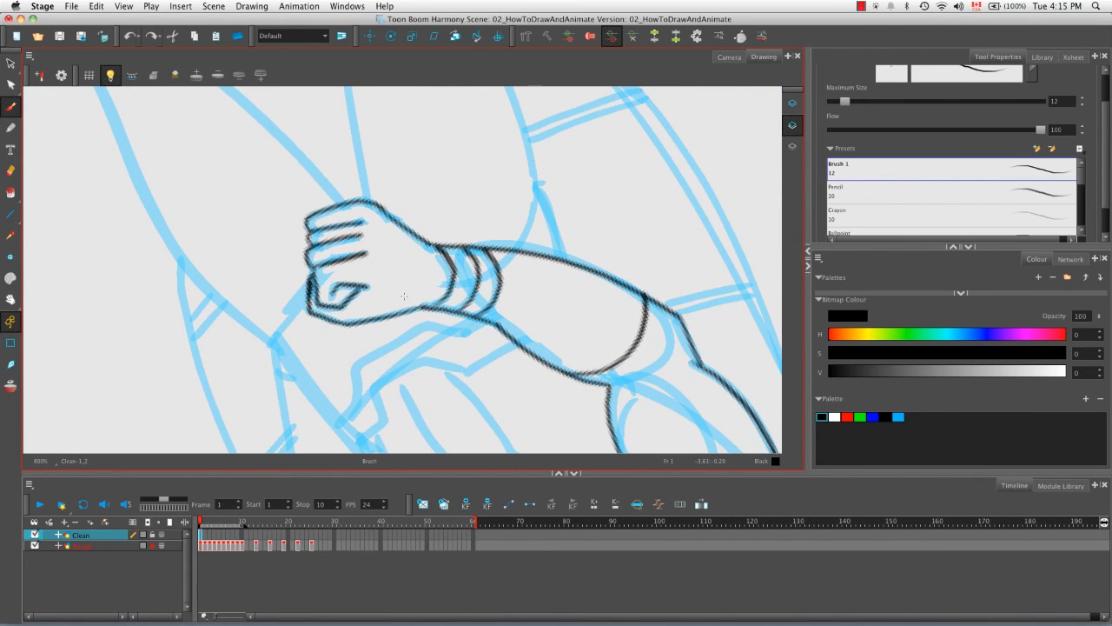
Review the traced upper body with the view rotation reset, and examine the fist up close.
{"action": "key", "text": "shift+x"}
{"action": "key", "text": "1"}
{"action": "key", "text": "1"}
{"action": "key", "text": "1"}
{"action": "key", "text": "1"}
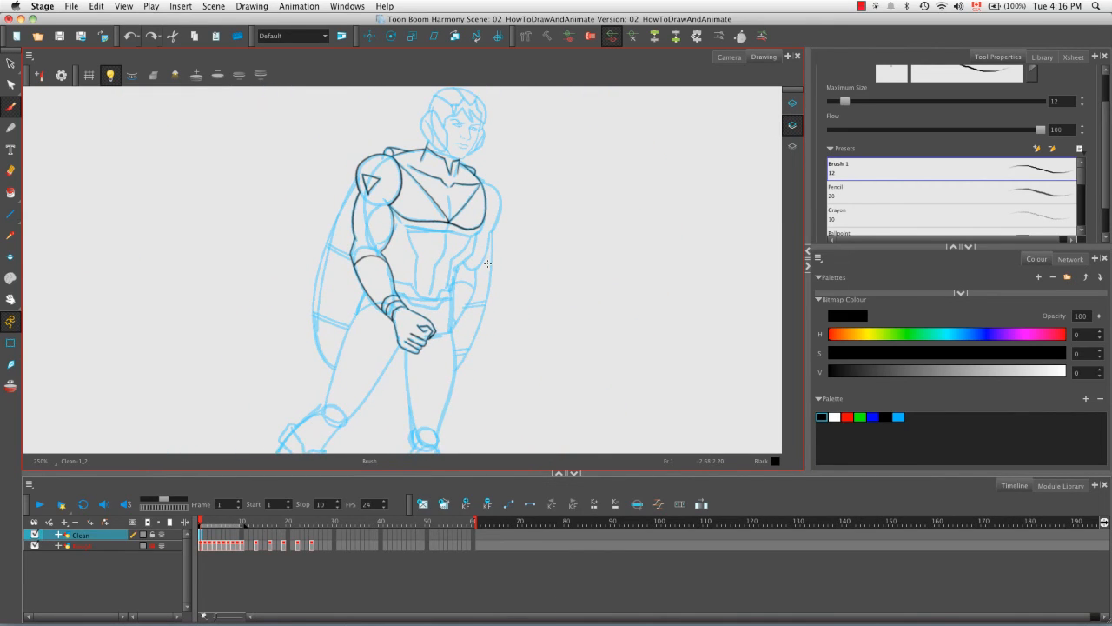
{"action": "key", "text": "2"}
{"action": "key", "text": "2"}
{"action": "key", "text": "2"}
{"action": "key", "text": "2"}
{"action": "key", "text": "2"}
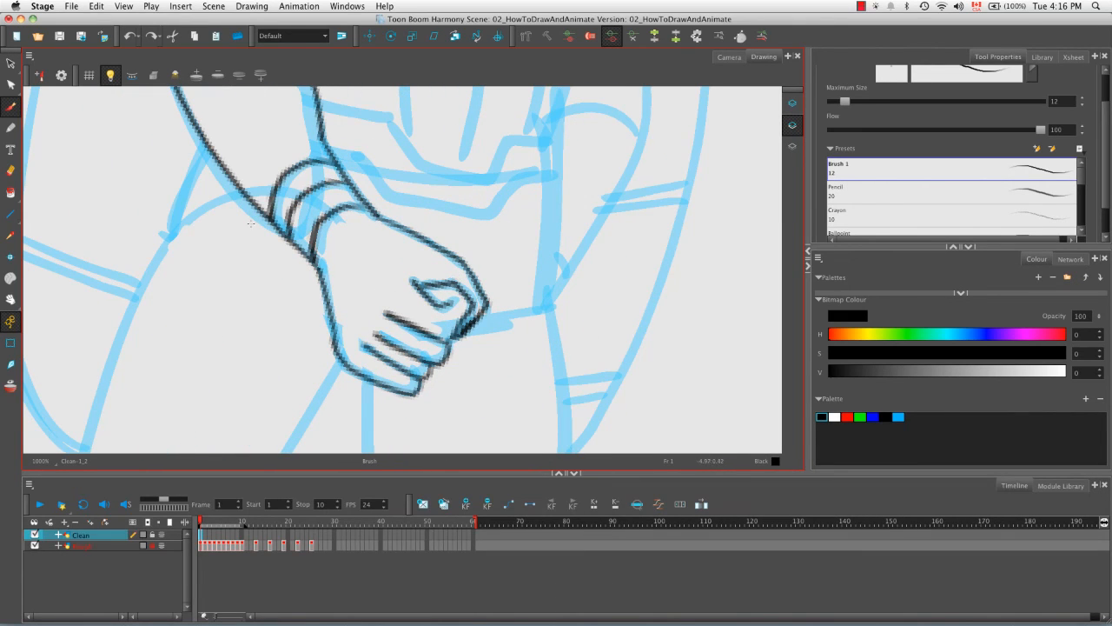
Redraw the finger lines of the clenched fist.
{"action": "mouse_move", "coordinate": [376, 348]}
{"action": "left_mouse_down"}
{"action": "mouse_move", "coordinate": [418, 352]}
{"action": "mouse_move", "coordinate": [391, 334]}
{"action": "mouse_move", "coordinate": [462, 335]}
{"action": "mouse_move", "coordinate": [325, 304]}
{"action": "left_mouse_up"}
{"action": "left_click_drag", "start_coordinate": [290, 264], "coordinate": [348, 232]}
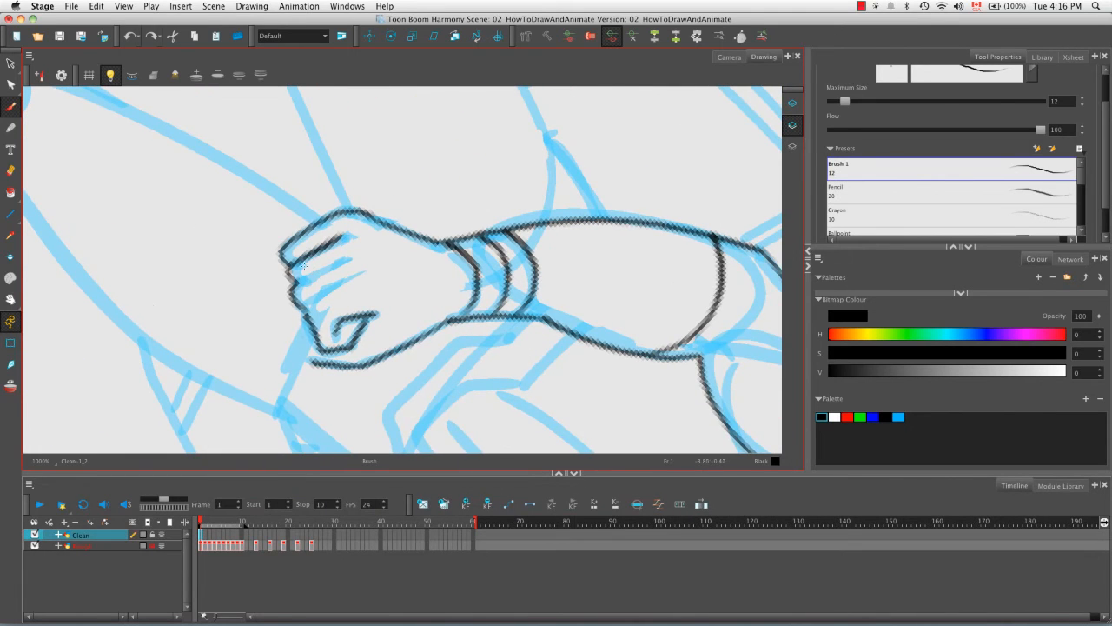
{"action": "left_click_drag", "start_coordinate": [296, 282], "coordinate": [351, 253]}
{"action": "left_click_drag", "start_coordinate": [301, 306], "coordinate": [360, 278]}
{"action": "mouse_move", "coordinate": [305, 323]}
{"action": "left_mouse_down"}
{"action": "mouse_move", "coordinate": [315, 362]}
{"action": "mouse_move", "coordinate": [469, 244]}
{"action": "left_mouse_up"}
Hide the Rough layer briefly to check the clean lines of the figure, and show it again.
{"action": "key", "text": "1"}
{"action": "key", "text": "1"}
{"action": "key", "text": "1"}
{"action": "key", "text": "1"}
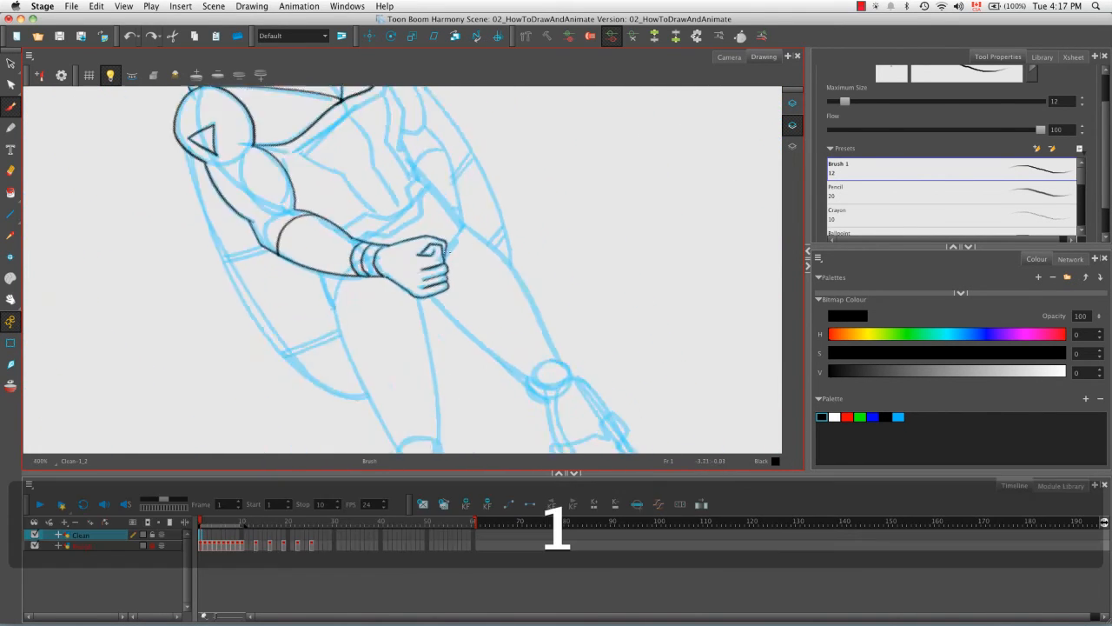
{"action": "left_click", "coordinate": [35, 546]}
{"action": "left_click", "coordinate": [33, 546]}
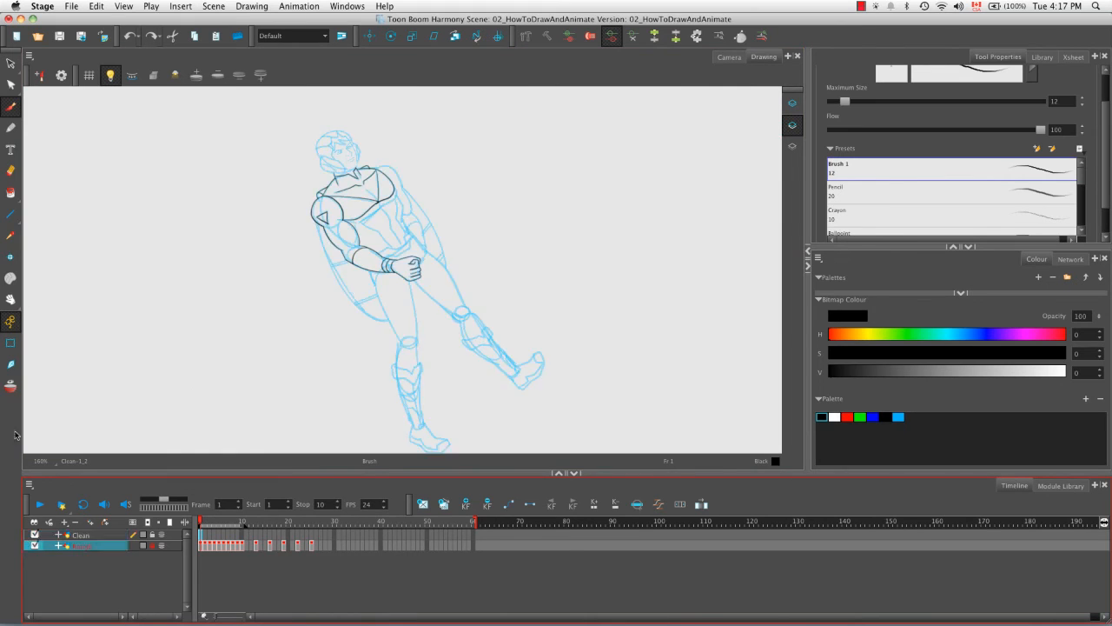
Trace the oval biceps contour of the near arm and the band beneath the chest.
{"action": "key", "text": "2"}
{"action": "key", "text": "2"}
{"action": "key", "text": "2"}
{"action": "left_click_drag", "start_coordinate": [562, 347], "coordinate": [390, 265]}
{"action": "key", "text": "2"}
{"action": "key", "text": "2"}
{"action": "key", "text": "2"}
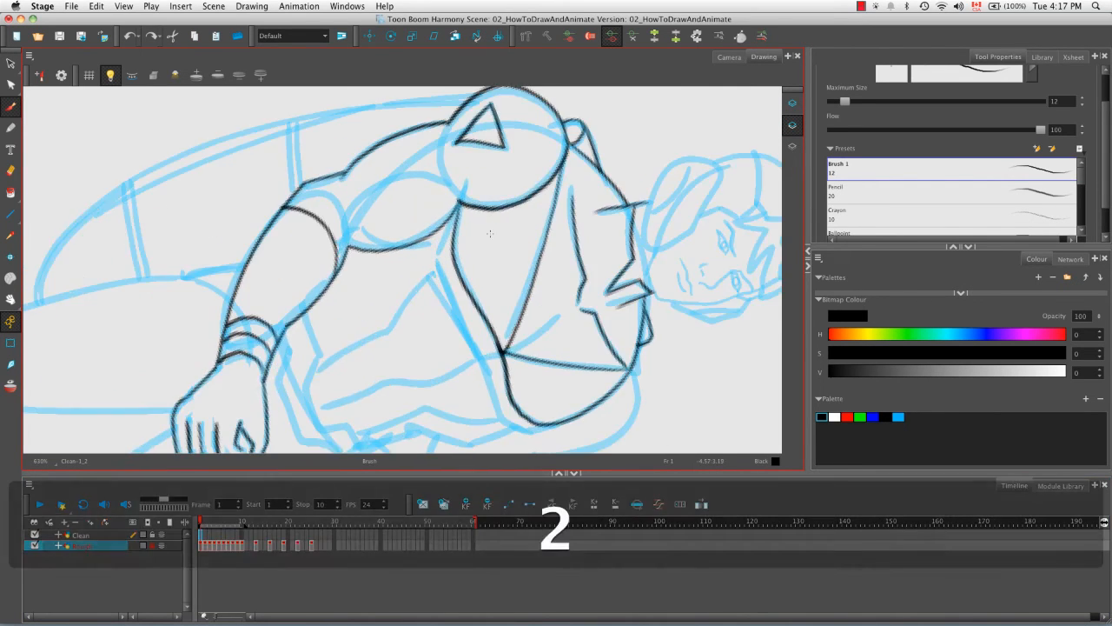
{"action": "mouse_move", "coordinate": [577, 278]}
{"action": "left_mouse_down"}
{"action": "mouse_move", "coordinate": [565, 208]}
{"action": "mouse_move", "coordinate": [529, 254]}
{"action": "left_mouse_up"}
{"action": "left_click_drag", "start_coordinate": [553, 219], "coordinate": [550, 253]}
{"action": "left_click_drag", "start_coordinate": [349, 291], "coordinate": [512, 270]}
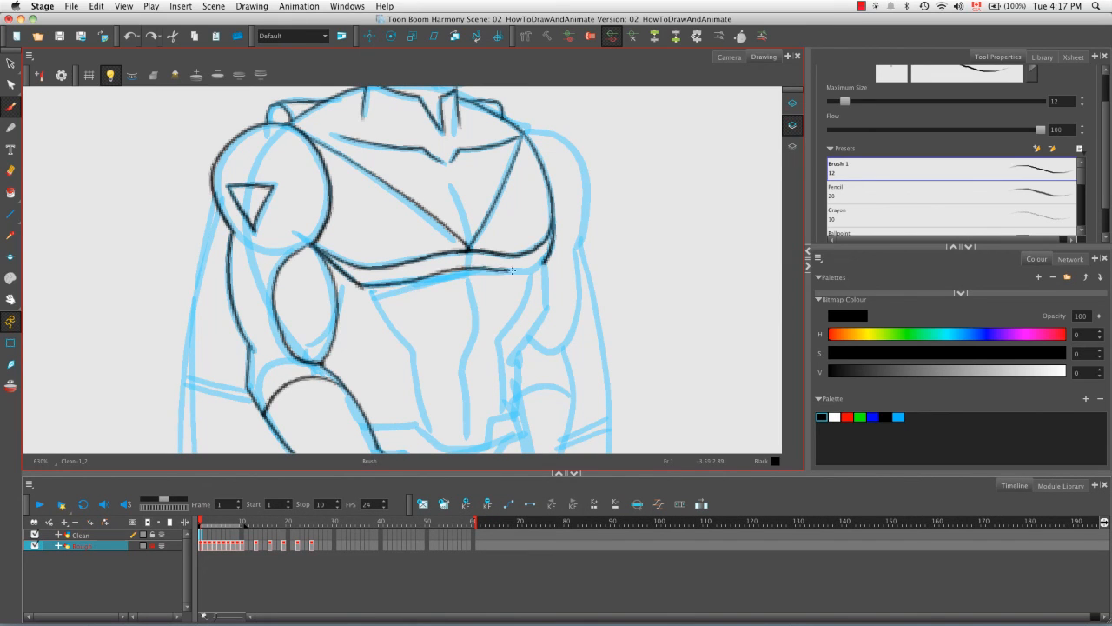
Trace the far arm from the shoulder over the elbow to the forearm.
{"action": "left_click_drag", "start_coordinate": [448, 166], "coordinate": [473, 274]}
{"action": "left_click_drag", "start_coordinate": [598, 351], "coordinate": [402, 113]}
{"action": "left_click_drag", "start_coordinate": [278, 189], "coordinate": [238, 305]}
{"action": "mouse_move", "coordinate": [189, 323]}
{"action": "left_mouse_down"}
{"action": "mouse_move", "coordinate": [220, 243]}
{"action": "mouse_move", "coordinate": [324, 215]}
{"action": "mouse_move", "coordinate": [387, 242]}
{"action": "mouse_move", "coordinate": [533, 167]}
{"action": "left_mouse_up"}
{"action": "left_click_drag", "start_coordinate": [304, 251], "coordinate": [448, 228]}
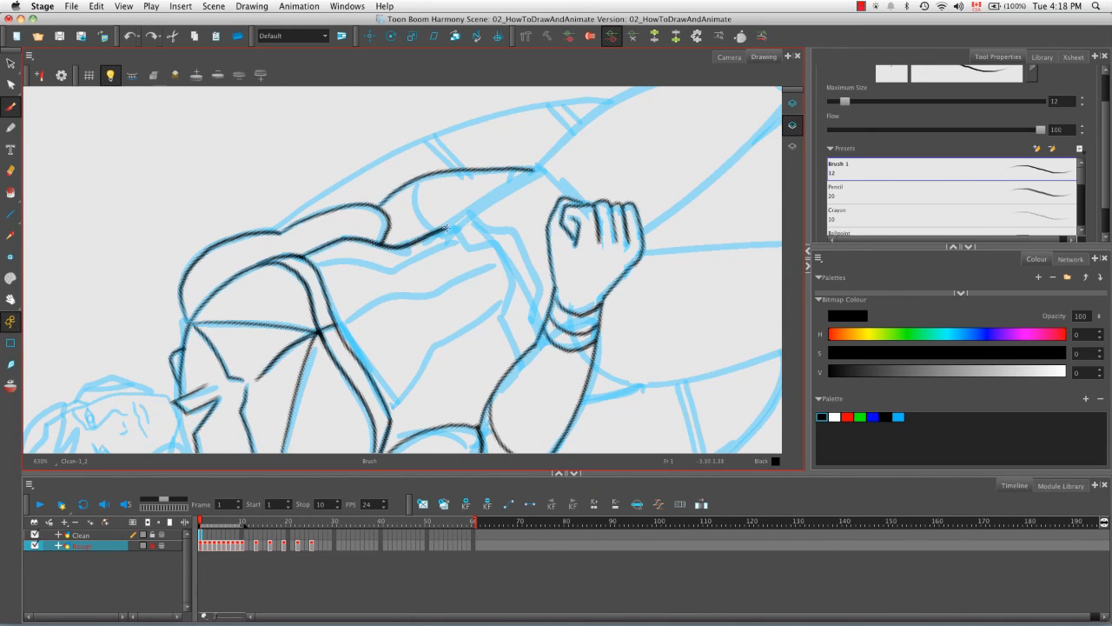
{"action": "left_click_drag", "start_coordinate": [425, 175], "coordinate": [444, 229]}
Trace the remaining torso and waist lines over the rough drawing.
{"action": "key", "text": "shift+x"}
{"action": "left_click_drag", "start_coordinate": [382, 189], "coordinate": [368, 363]}
{"action": "left_click_drag", "start_coordinate": [521, 243], "coordinate": [324, 176]}
{"action": "left_click_drag", "start_coordinate": [365, 226], "coordinate": [334, 205]}
{"action": "left_click_drag", "start_coordinate": [272, 266], "coordinate": [415, 224]}
{"action": "left_click_drag", "start_coordinate": [534, 221], "coordinate": [275, 269]}
{"action": "left_click_drag", "start_coordinate": [391, 208], "coordinate": [354, 276]}
{"action": "mouse_move", "coordinate": [308, 294]}
{"action": "left_mouse_down"}
{"action": "mouse_move", "coordinate": [460, 231]}
{"action": "mouse_move", "coordinate": [300, 311]}
{"action": "mouse_move", "coordinate": [356, 323]}
{"action": "left_mouse_up"}
{"action": "mouse_move", "coordinate": [358, 325]}
{"action": "left_mouse_down"}
{"action": "mouse_move", "coordinate": [378, 336]}
{"action": "mouse_move", "coordinate": [432, 266]}
{"action": "mouse_move", "coordinate": [478, 249]}
{"action": "left_mouse_up"}
{"action": "mouse_move", "coordinate": [355, 321]}
{"action": "left_mouse_down"}
{"action": "mouse_move", "coordinate": [410, 309]}
{"action": "mouse_move", "coordinate": [469, 252]}
{"action": "left_mouse_up"}
{"action": "left_click_drag", "start_coordinate": [530, 287], "coordinate": [478, 165]}
{"action": "left_click_drag", "start_coordinate": [478, 165], "coordinate": [374, 295]}
{"action": "left_click_drag", "start_coordinate": [297, 318], "coordinate": [374, 291]}
Trace the outlines of both thighs down to the knees.
{"action": "left_click_drag", "start_coordinate": [463, 275], "coordinate": [328, 294]}
{"action": "mouse_move", "coordinate": [247, 310]}
{"action": "left_mouse_down"}
{"action": "mouse_move", "coordinate": [491, 247]}
{"action": "mouse_move", "coordinate": [301, 376]}
{"action": "left_mouse_up"}
{"action": "left_click_drag", "start_coordinate": [254, 331], "coordinate": [500, 223]}
{"action": "left_click_drag", "start_coordinate": [445, 244], "coordinate": [360, 367]}
{"action": "left_click_drag", "start_coordinate": [558, 226], "coordinate": [533, 174]}
{"action": "left_click_drag", "start_coordinate": [457, 218], "coordinate": [388, 251]}
{"action": "left_click_drag", "start_coordinate": [132, 322], "coordinate": [416, 200]}
{"action": "mouse_move", "coordinate": [565, 224]}
{"action": "left_mouse_down"}
{"action": "mouse_move", "coordinate": [218, 203]}
{"action": "mouse_move", "coordinate": [237, 358]}
{"action": "left_mouse_up"}
Trace the knee, the upper calf and the angular shin guard of the first leg.
{"action": "left_click_drag", "start_coordinate": [468, 194], "coordinate": [258, 307]}
{"action": "mouse_move", "coordinate": [205, 293]}
{"action": "left_mouse_down"}
{"action": "mouse_move", "coordinate": [372, 223]}
{"action": "mouse_move", "coordinate": [520, 188]}
{"action": "left_mouse_up"}
{"action": "left_click_drag", "start_coordinate": [561, 195], "coordinate": [280, 394]}
{"action": "mouse_move", "coordinate": [267, 319]}
{"action": "left_mouse_down"}
{"action": "mouse_move", "coordinate": [402, 273]}
{"action": "mouse_move", "coordinate": [399, 224]}
{"action": "mouse_move", "coordinate": [371, 222]}
{"action": "mouse_move", "coordinate": [413, 280]}
{"action": "left_mouse_up"}
{"action": "mouse_move", "coordinate": [461, 211]}
{"action": "left_mouse_down"}
{"action": "mouse_move", "coordinate": [467, 253]}
{"action": "mouse_move", "coordinate": [391, 184]}
{"action": "mouse_move", "coordinate": [356, 197]}
{"action": "left_mouse_up"}
{"action": "left_click_drag", "start_coordinate": [338, 242], "coordinate": [388, 283]}
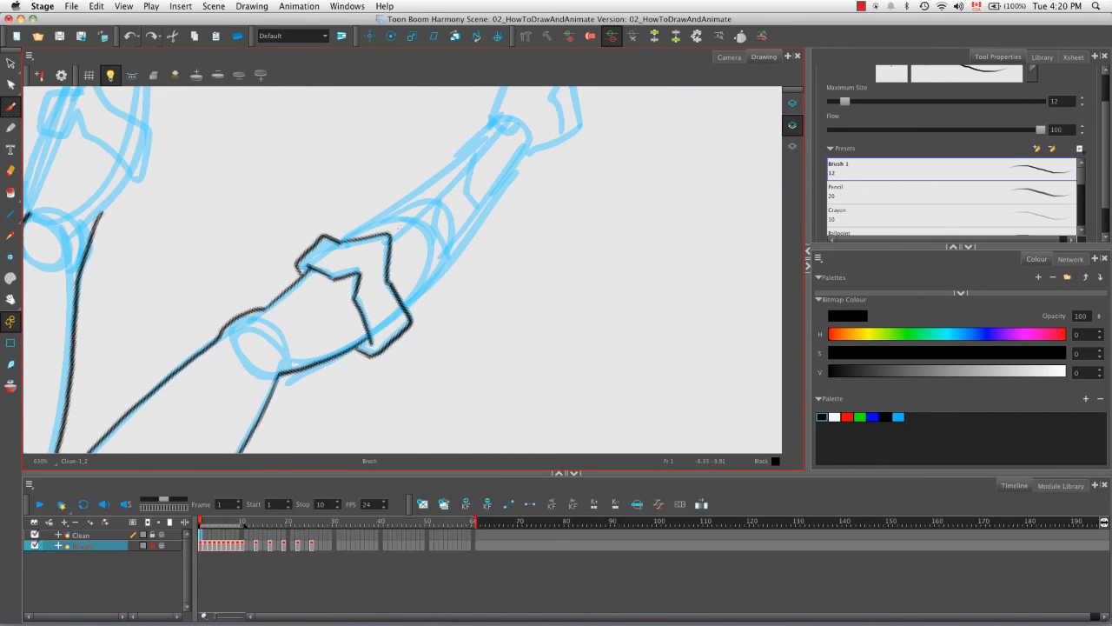
Trace the lower shin of the first leg and its shoe, including the inner sole line.
{"action": "left_click_drag", "start_coordinate": [300, 289], "coordinate": [480, 206]}
{"action": "mouse_move", "coordinate": [451, 279]}
{"action": "left_mouse_down"}
{"action": "mouse_move", "coordinate": [333, 121]}
{"action": "mouse_move", "coordinate": [255, 201]}
{"action": "left_mouse_up"}
{"action": "mouse_move", "coordinate": [263, 304]}
{"action": "left_mouse_down"}
{"action": "mouse_move", "coordinate": [281, 359]}
{"action": "mouse_move", "coordinate": [355, 367]}
{"action": "mouse_move", "coordinate": [381, 291]}
{"action": "mouse_move", "coordinate": [409, 318]}
{"action": "mouse_move", "coordinate": [348, 256]}
{"action": "left_mouse_up"}
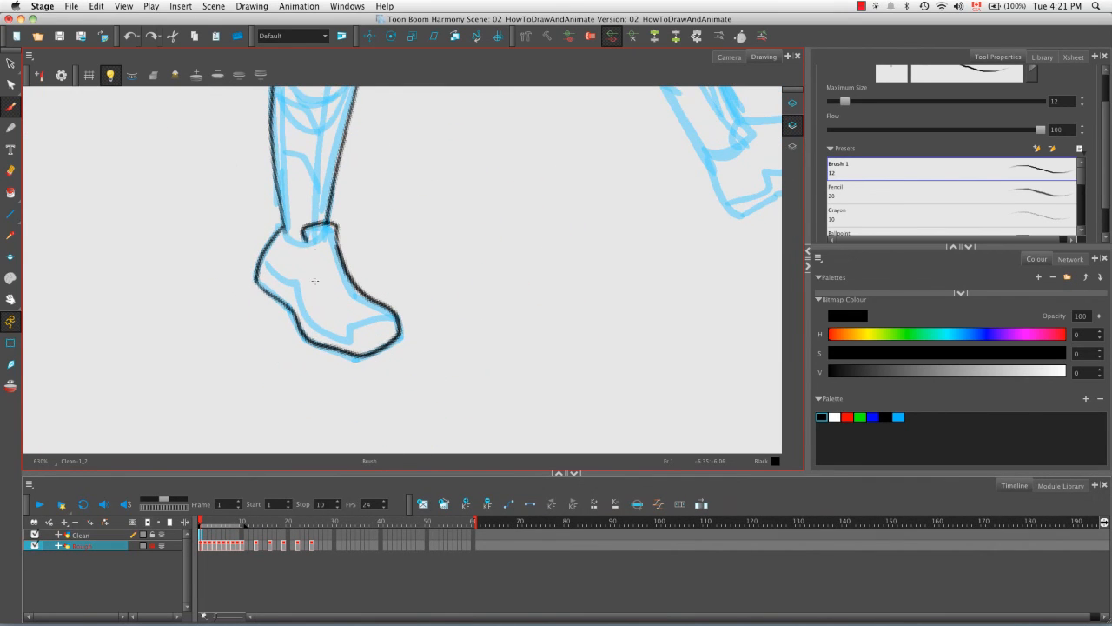
{"action": "left_click_drag", "start_coordinate": [297, 283], "coordinate": [381, 311]}
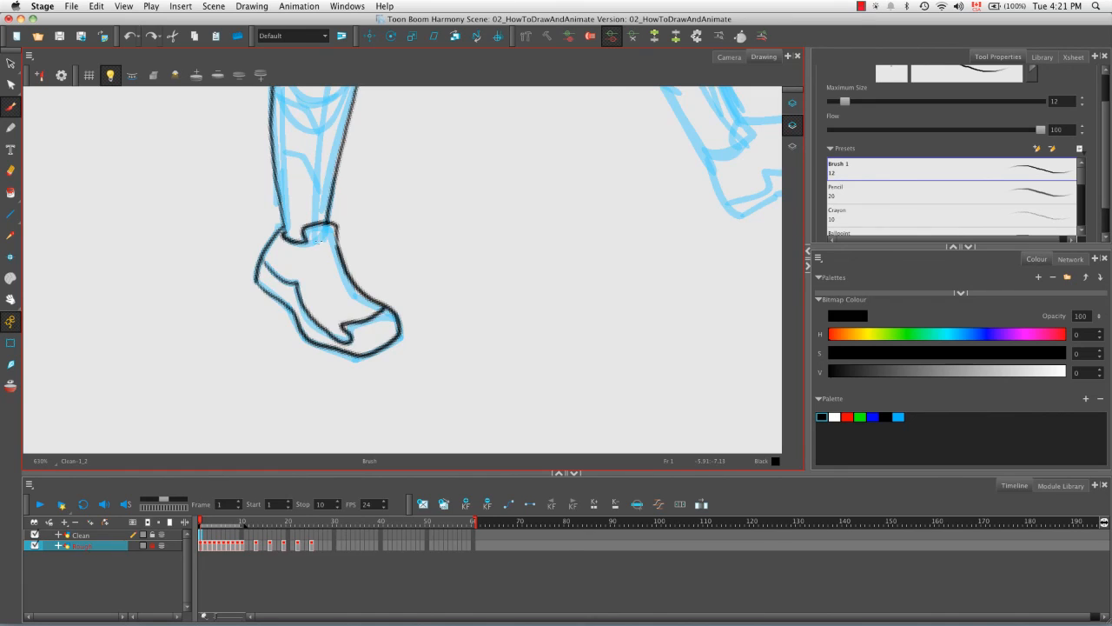
Trace the remaining detail lines on the shin above the finished shoe.
{"action": "left_click_drag", "start_coordinate": [320, 241], "coordinate": [382, 352], "text": "alt+super"}
{"action": "mouse_move", "coordinate": [327, 299]}
{"action": "left_mouse_down"}
{"action": "mouse_move", "coordinate": [468, 267]}
{"action": "mouse_move", "coordinate": [393, 335]}
{"action": "left_mouse_up"}
{"action": "mouse_move", "coordinate": [348, 209]}
{"action": "left_mouse_down"}
{"action": "mouse_move", "coordinate": [370, 266]}
{"action": "mouse_move", "coordinate": [347, 308]}
{"action": "left_mouse_up"}
{"action": "mouse_move", "coordinate": [315, 249]}
{"action": "left_mouse_down"}
{"action": "mouse_move", "coordinate": [362, 287]}
{"action": "mouse_move", "coordinate": [365, 344]}
{"action": "left_mouse_up"}
Check the traced figure without its rough by hiding the Rough layer, and show the layer again.
{"action": "key", "text": "1"}
{"action": "key", "text": "1"}
{"action": "key", "text": "1"}
{"action": "left_click_drag", "start_coordinate": [391, 217], "coordinate": [395, 313]}
{"action": "mouse_move", "coordinate": [514, 265]}
{"action": "left_mouse_down", "text": "alt+super"}
{"action": "mouse_move", "coordinate": [495, 177]}
{"action": "mouse_move", "coordinate": [471, 160]}
{"action": "left_mouse_up", "text": "alt+super"}
{"action": "left_click", "coordinate": [35, 545]}
{"action": "left_click", "coordinate": [35, 546]}
{"action": "mouse_move", "coordinate": [471, 231]}
{"action": "left_mouse_down", "text": "alt+super"}
{"action": "mouse_move", "coordinate": [449, 206]}
{"action": "mouse_move", "coordinate": [446, 240]}
{"action": "mouse_move", "coordinate": [407, 298]}
{"action": "left_mouse_up", "text": "alt+super"}
Trace the knee and upper calf of the other leg.
{"action": "key", "text": "2"}
{"action": "key", "text": "2"}
{"action": "key", "text": "2"}
{"action": "key", "text": "2"}
{"action": "key", "text": "2"}
{"action": "key", "text": "2"}
{"action": "left_click_drag", "start_coordinate": [405, 227], "coordinate": [503, 187]}
{"action": "left_click_drag", "start_coordinate": [496, 249], "coordinate": [348, 312], "text": "alt+super"}
{"action": "left_click_drag", "start_coordinate": [334, 265], "coordinate": [282, 291]}
Trace the angular shin guard below the knee of the other leg.
{"action": "left_click_drag", "start_coordinate": [369, 352], "coordinate": [509, 282], "text": "alt+super"}
{"action": "left_click_drag", "start_coordinate": [511, 282], "coordinate": [315, 183]}
{"action": "mouse_move", "coordinate": [254, 278]}
{"action": "left_mouse_down"}
{"action": "mouse_move", "coordinate": [318, 236]}
{"action": "mouse_move", "coordinate": [336, 189]}
{"action": "left_mouse_up"}
{"action": "left_click_drag", "start_coordinate": [515, 209], "coordinate": [387, 143], "text": "alt+super"}
{"action": "left_click_drag", "start_coordinate": [299, 304], "coordinate": [363, 282]}
{"action": "left_click_drag", "start_coordinate": [460, 200], "coordinate": [480, 218], "text": "alt+super"}
{"action": "mouse_move", "coordinate": [361, 268]}
{"action": "left_mouse_down"}
{"action": "mouse_move", "coordinate": [375, 322]}
{"action": "mouse_move", "coordinate": [386, 265]}
{"action": "mouse_move", "coordinate": [331, 344]}
{"action": "left_mouse_up"}
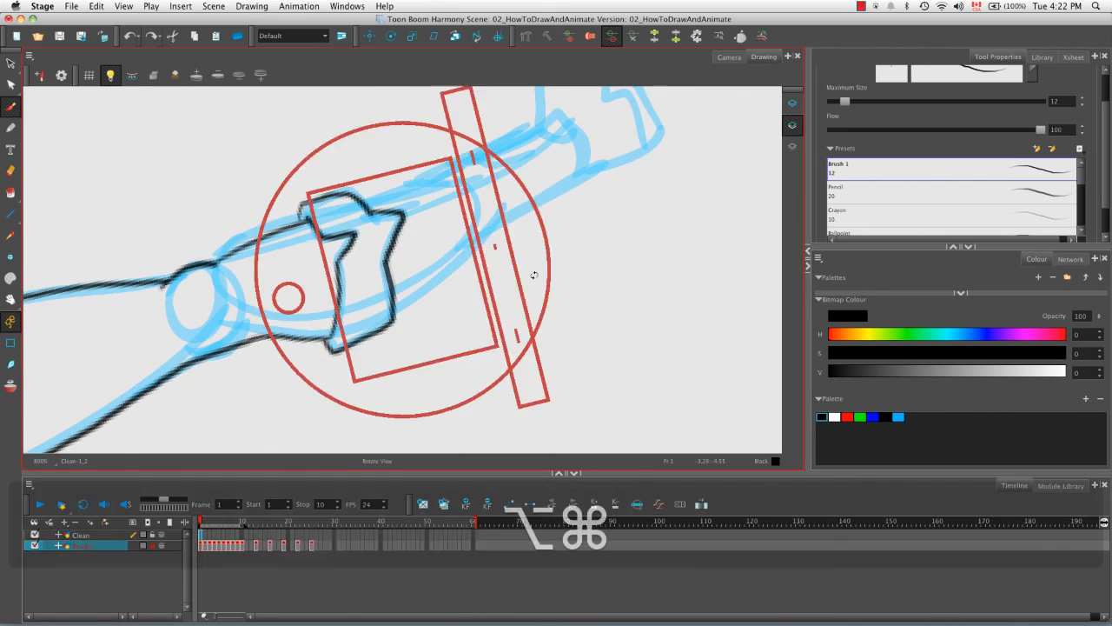
Trace the outlines of the other lower leg from the shin guard down to the ankle.
{"action": "left_click_drag", "start_coordinate": [511, 276], "coordinate": [437, 338]}
{"action": "left_click_drag", "start_coordinate": [438, 337], "coordinate": [427, 342], "text": "alt+super"}
{"action": "left_click_drag", "start_coordinate": [293, 252], "coordinate": [474, 196]}
{"action": "mouse_move", "coordinate": [509, 263]}
{"action": "left_mouse_down", "text": "alt+super"}
{"action": "mouse_move", "coordinate": [252, 212]}
{"action": "mouse_move", "coordinate": [242, 263]}
{"action": "left_mouse_up", "text": "alt+super"}
{"action": "left_click_drag", "start_coordinate": [268, 297], "coordinate": [480, 193]}
{"action": "mouse_move", "coordinate": [506, 261]}
{"action": "left_mouse_down"}
{"action": "mouse_move", "coordinate": [519, 233]}
{"action": "mouse_move", "coordinate": [331, 168]}
{"action": "left_mouse_up"}
Trace the ankle cuff, heel, sole and toe cap of the other leg's shoe.
{"action": "left_click_drag", "start_coordinate": [479, 426], "coordinate": [305, 335]}
{"action": "mouse_move", "coordinate": [268, 293]}
{"action": "left_mouse_down"}
{"action": "mouse_move", "coordinate": [328, 365]}
{"action": "mouse_move", "coordinate": [451, 247]}
{"action": "mouse_move", "coordinate": [440, 270]}
{"action": "left_mouse_up"}
{"action": "left_click_drag", "start_coordinate": [264, 314], "coordinate": [304, 301]}
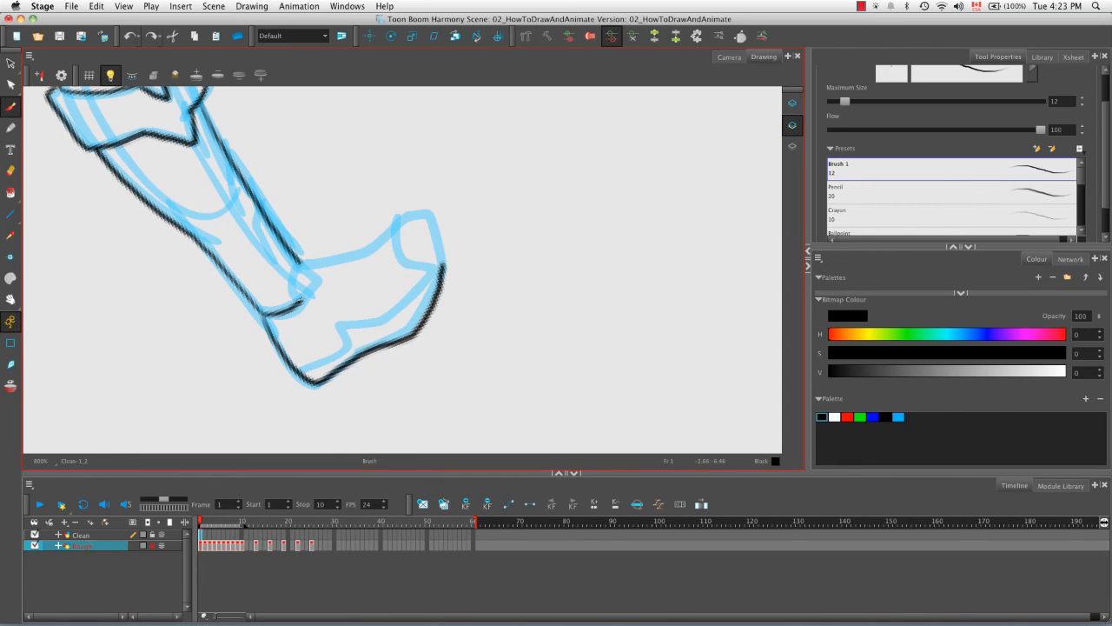
{"action": "left_click_drag", "start_coordinate": [422, 213], "coordinate": [443, 283]}
{"action": "left_click_drag", "start_coordinate": [342, 253], "coordinate": [309, 234]}
{"action": "mouse_move", "coordinate": [259, 350]}
{"action": "left_mouse_down"}
{"action": "mouse_move", "coordinate": [309, 304]}
{"action": "mouse_move", "coordinate": [361, 203]}
{"action": "mouse_move", "coordinate": [440, 279]}
{"action": "mouse_move", "coordinate": [447, 228]}
{"action": "left_mouse_up"}
Trace the narrow detail lines on the shin above the other leg's shoe.
{"action": "scroll", "coordinate": [440, 279], "scroll_direction": "down", "scroll_amount": 1}
{"action": "left_click_drag", "start_coordinate": [305, 296], "coordinate": [348, 216]}
{"action": "mouse_move", "coordinate": [325, 264]}
{"action": "left_mouse_down"}
{"action": "mouse_move", "coordinate": [430, 248]}
{"action": "mouse_move", "coordinate": [440, 317]}
{"action": "left_mouse_up"}
{"action": "scroll", "coordinate": [430, 248], "scroll_direction": "up", "scroll_amount": 1}
{"action": "left_click_drag", "start_coordinate": [422, 259], "coordinate": [403, 315]}
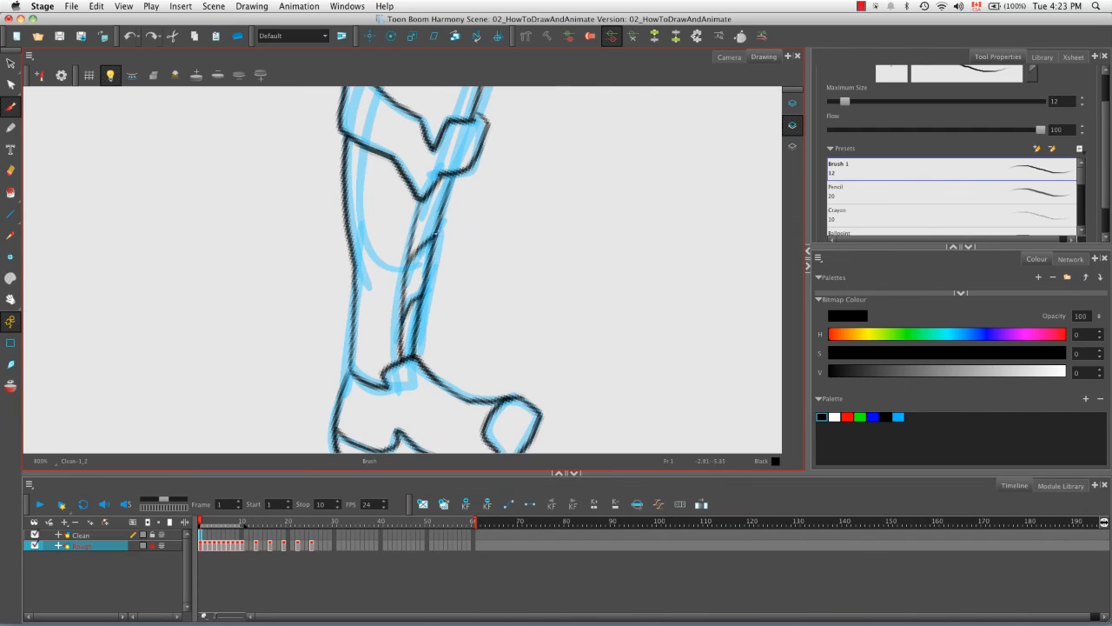
{"action": "left_click_drag", "start_coordinate": [459, 216], "coordinate": [461, 261]}
Trace the rounded outer dome of the helmet on the figure's head.
{"action": "key", "text": "1"}
{"action": "key", "text": "1"}
{"action": "key", "text": "1"}
{"action": "left_click_drag", "start_coordinate": [405, 184], "coordinate": [344, 400]}
{"action": "left_click_drag", "start_coordinate": [513, 235], "coordinate": [434, 182], "text": "alt+super"}
{"action": "key", "text": "2"}
{"action": "key", "text": "2"}
{"action": "key", "text": "2"}
{"action": "key", "text": "2"}
{"action": "left_click_drag", "start_coordinate": [172, 189], "coordinate": [301, 293]}
{"action": "left_click_drag", "start_coordinate": [481, 290], "coordinate": [461, 324], "text": "alt+super"}
{"action": "left_click_drag", "start_coordinate": [348, 200], "coordinate": [360, 291]}
{"action": "mouse_move", "coordinate": [217, 283]}
{"action": "left_mouse_down"}
{"action": "mouse_move", "coordinate": [215, 263]}
{"action": "mouse_move", "coordinate": [391, 193]}
{"action": "left_mouse_up"}
Trace the panel seams across the helmet, from its rear edge to the forehead.
{"action": "mouse_move", "coordinate": [391, 193]}
{"action": "left_mouse_down", "text": "alt+super"}
{"action": "mouse_move", "coordinate": [333, 279]}
{"action": "mouse_move", "coordinate": [461, 237]}
{"action": "left_mouse_up", "text": "alt+super"}
{"action": "left_click_drag", "start_coordinate": [516, 260], "coordinate": [446, 344], "text": "alt+super"}
{"action": "left_click_drag", "start_coordinate": [229, 293], "coordinate": [285, 258]}
{"action": "left_click_drag", "start_coordinate": [283, 257], "coordinate": [364, 257]}
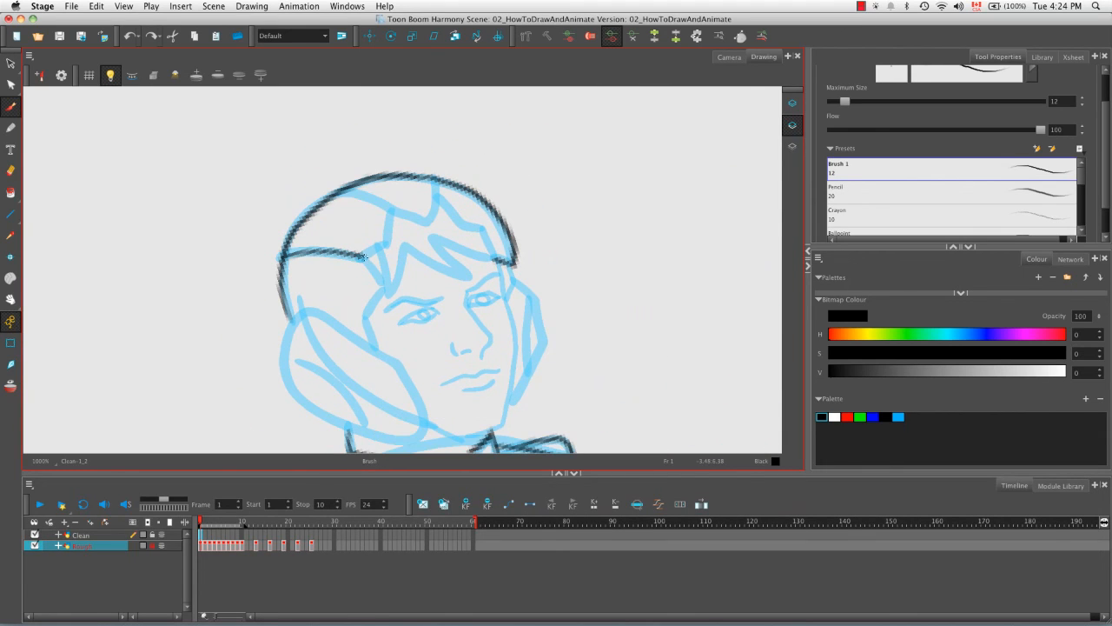
{"action": "left_click_drag", "start_coordinate": [396, 210], "coordinate": [439, 200]}
{"action": "mouse_move", "coordinate": [363, 258]}
{"action": "left_mouse_down"}
{"action": "mouse_move", "coordinate": [380, 352]}
{"action": "mouse_move", "coordinate": [339, 196]}
{"action": "mouse_move", "coordinate": [315, 152]}
{"action": "mouse_move", "coordinate": [382, 165]}
{"action": "mouse_move", "coordinate": [413, 157]}
{"action": "left_mouse_up"}
Trace the hair fringe, the face contour and both ear guards of the helmet, including their inner curves.
{"action": "key", "text": "space"}
{"action": "mouse_move", "coordinate": [504, 295]}
{"action": "left_mouse_down"}
{"action": "mouse_move", "coordinate": [292, 276]}
{"action": "mouse_move", "coordinate": [475, 227]}
{"action": "mouse_move", "coordinate": [486, 300]}
{"action": "mouse_move", "coordinate": [509, 314]}
{"action": "left_mouse_up"}
{"action": "key", "text": "space"}
{"action": "mouse_move", "coordinate": [330, 279]}
{"action": "left_mouse_down"}
{"action": "mouse_move", "coordinate": [391, 231]}
{"action": "mouse_move", "coordinate": [443, 238]}
{"action": "left_mouse_up"}
{"action": "mouse_move", "coordinate": [399, 233]}
{"action": "left_mouse_down"}
{"action": "mouse_move", "coordinate": [336, 261]}
{"action": "mouse_move", "coordinate": [341, 270]}
{"action": "mouse_move", "coordinate": [228, 258]}
{"action": "mouse_move", "coordinate": [345, 285]}
{"action": "left_mouse_up"}
{"action": "key", "text": "shift+x"}
{"action": "key", "text": "space"}
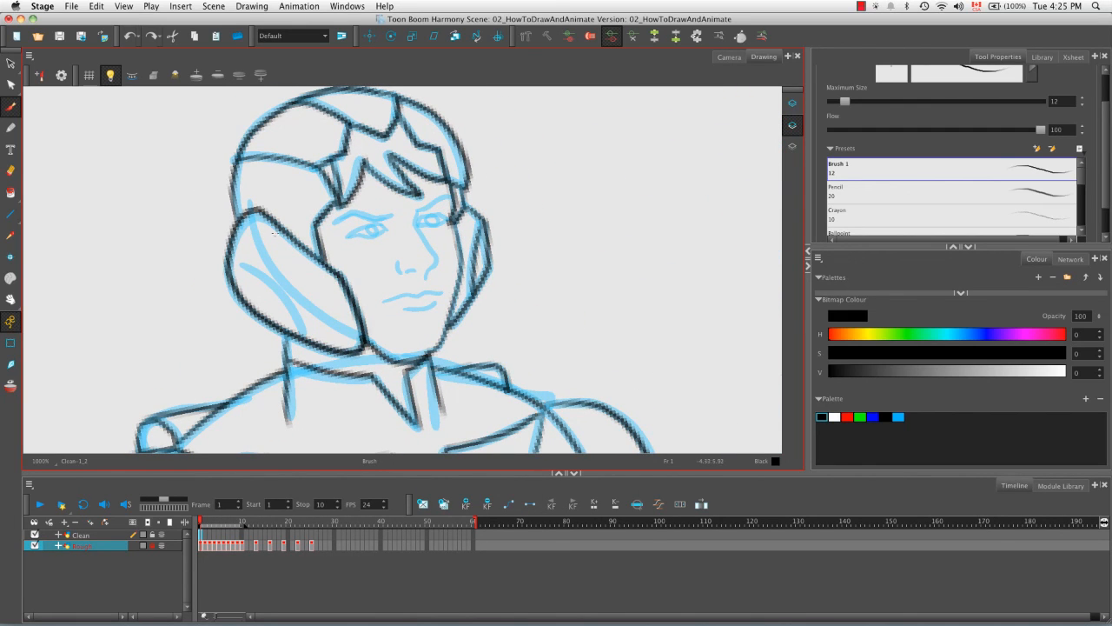
{"action": "left_click_drag", "start_coordinate": [228, 260], "coordinate": [310, 342]}
Reduce the brush's maximum size to 5 and trace the eyes, eyebrows, nose and mouth.
{"action": "left_click_drag", "start_coordinate": [845, 101], "coordinate": [839, 103]}
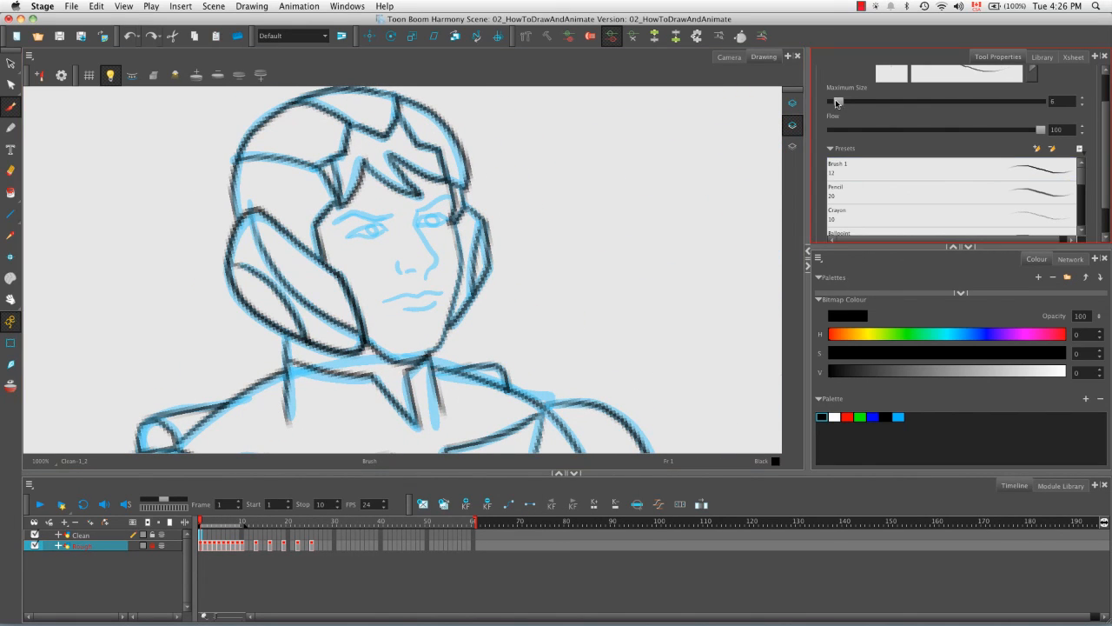
{"action": "left_click_drag", "start_coordinate": [545, 272], "coordinate": [487, 265]}
{"action": "key", "text": "2"}
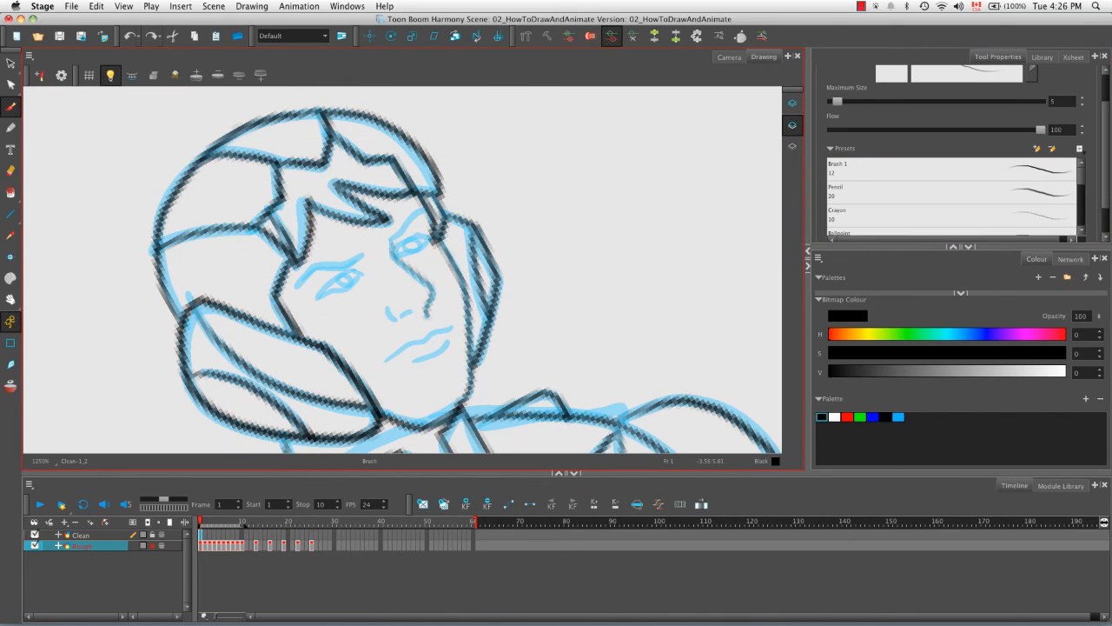
{"action": "left_click_drag", "start_coordinate": [385, 359], "coordinate": [461, 325]}
{"action": "mouse_move", "coordinate": [295, 285]}
{"action": "left_mouse_down"}
{"action": "mouse_move", "coordinate": [362, 253]}
{"action": "mouse_move", "coordinate": [310, 300]}
{"action": "left_mouse_up"}
{"action": "left_click_drag", "start_coordinate": [433, 232], "coordinate": [402, 248]}
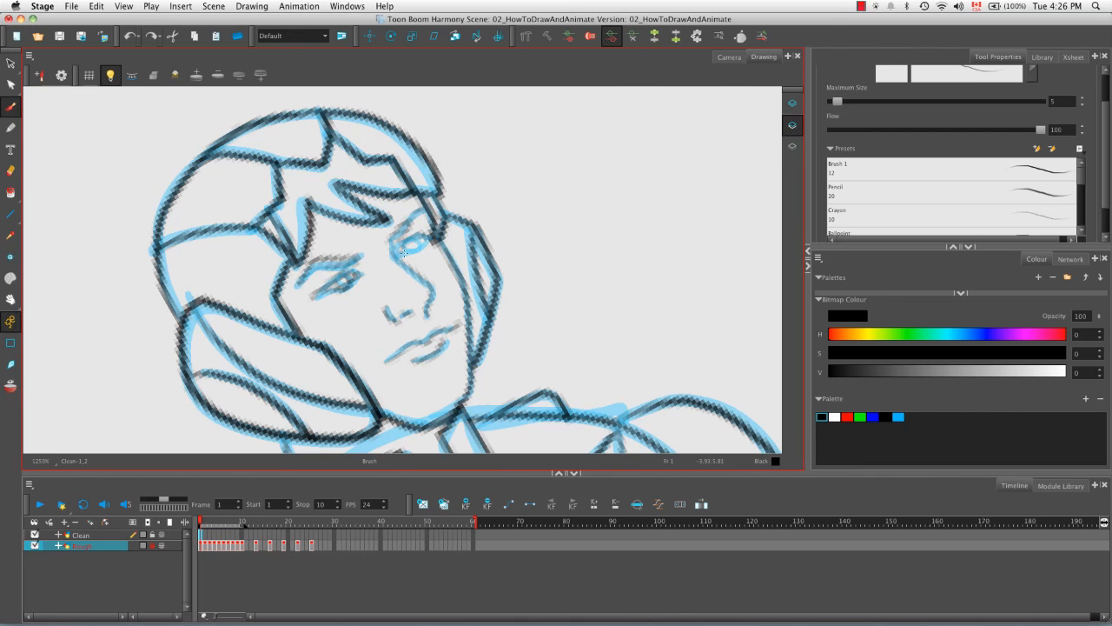
Check the whole traced figure by hiding the rough layer, compare it with the rough, and show the layer again.
{"action": "left_click", "coordinate": [35, 545]}
{"action": "key", "text": "1"}
{"action": "key", "text": "1"}
{"action": "key", "text": "1"}
{"action": "key", "text": "1"}
{"action": "key", "text": "1"}
{"action": "key", "text": "1"}
{"action": "key", "text": "1"}
{"action": "key", "text": "2"}
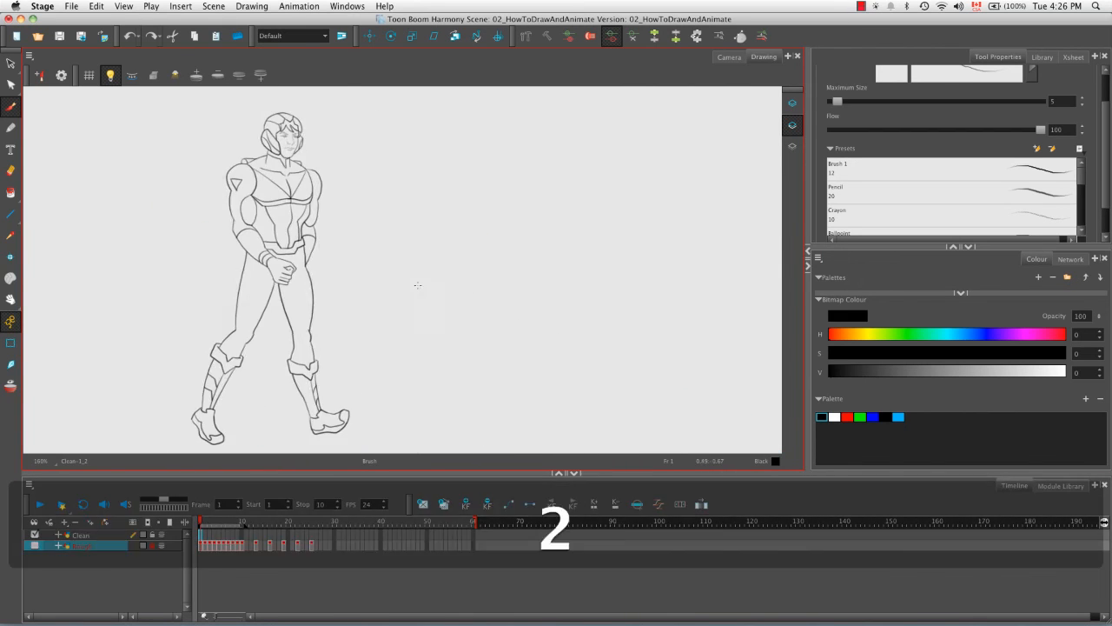
{"action": "left_click", "coordinate": [35, 545]}
{"action": "left_click", "coordinate": [35, 545]}
{"action": "left_click", "coordinate": [35, 545]}
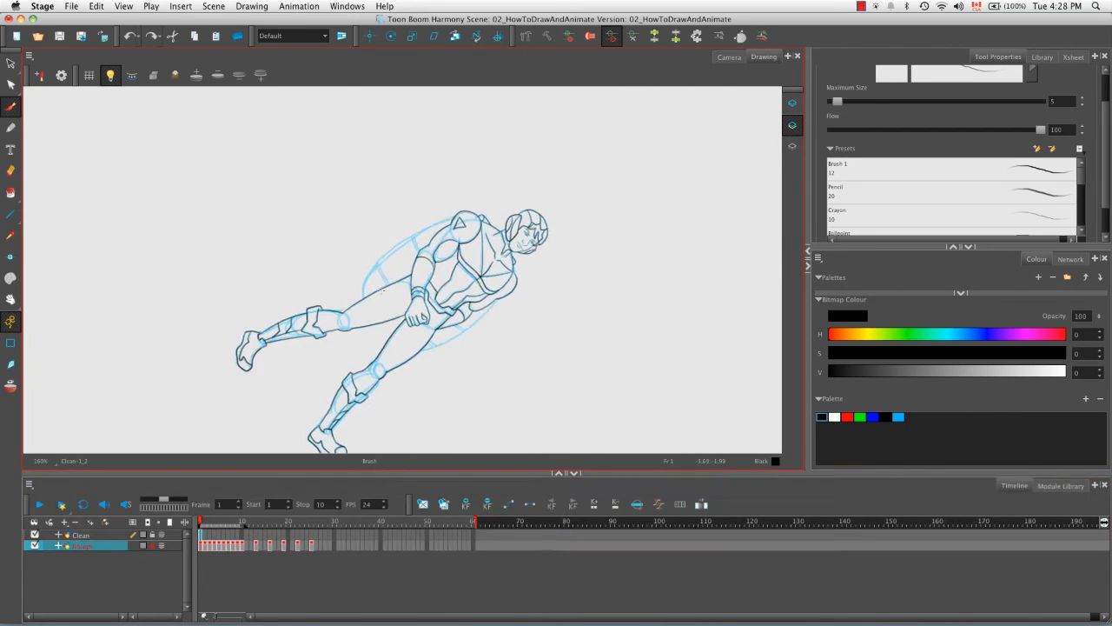
Switch back to the Brush 1 preset at size 12 and trace the cape behind the near arm.
{"action": "key", "text": "2"}
{"action": "key", "text": "2"}
{"action": "key", "text": "2"}
{"action": "key", "text": "2"}
{"action": "left_click", "coordinate": [920, 165]}
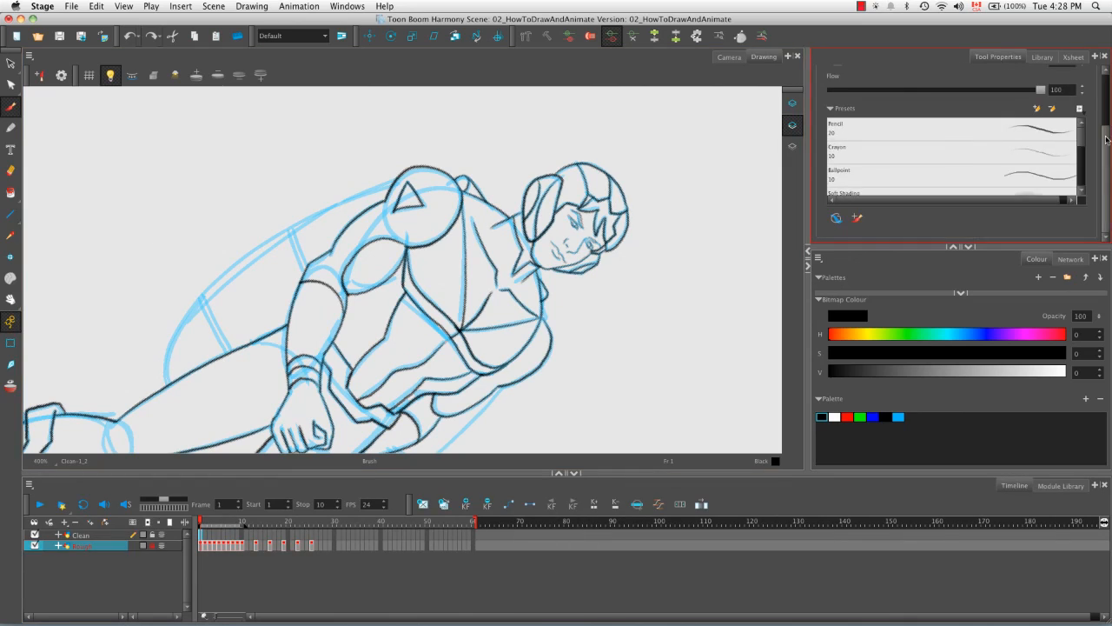
{"action": "mouse_move", "coordinate": [300, 210]}
{"action": "left_mouse_down"}
{"action": "mouse_move", "coordinate": [441, 163]}
{"action": "mouse_move", "coordinate": [467, 177]}
{"action": "left_mouse_up"}
{"action": "key", "text": "2"}
{"action": "key", "text": "2"}
{"action": "left_click_drag", "start_coordinate": [116, 315], "coordinate": [286, 264]}
Trace the cape's outer edge and its stripes on the far side of the body.
{"action": "mouse_move", "coordinate": [440, 253]}
{"action": "left_mouse_down"}
{"action": "mouse_move", "coordinate": [423, 305]}
{"action": "mouse_move", "coordinate": [427, 391]}
{"action": "left_mouse_up"}
{"action": "mouse_move", "coordinate": [346, 240]}
{"action": "left_mouse_down"}
{"action": "mouse_move", "coordinate": [430, 209]}
{"action": "mouse_move", "coordinate": [355, 174]}
{"action": "mouse_move", "coordinate": [345, 229]}
{"action": "left_mouse_up"}
{"action": "mouse_move", "coordinate": [407, 157]}
{"action": "left_mouse_down"}
{"action": "mouse_move", "coordinate": [516, 204]}
{"action": "mouse_move", "coordinate": [339, 165]}
{"action": "left_mouse_up"}
{"action": "left_click_drag", "start_coordinate": [238, 266], "coordinate": [598, 201]}
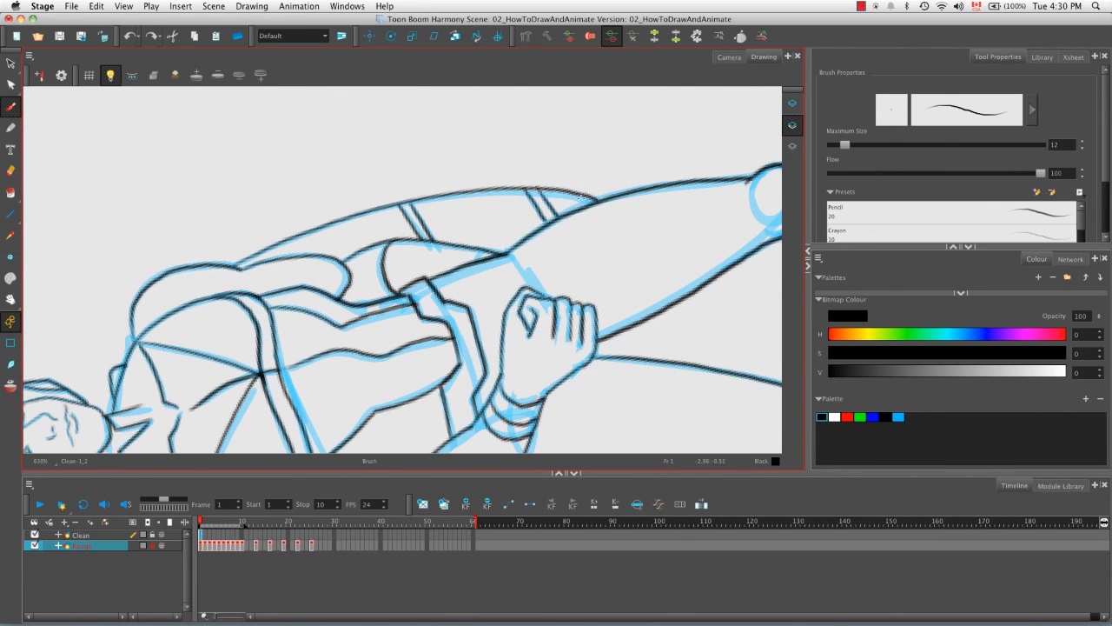
Reset the view and hide the rough layer to inspect the full clean drawing, comparing it once with the rough.
{"action": "key", "text": "shift+m"}
{"action": "left_click", "coordinate": [35, 545]}
{"action": "key", "text": "space"}
{"action": "left_click_drag", "start_coordinate": [390, 301], "coordinate": [467, 301]}
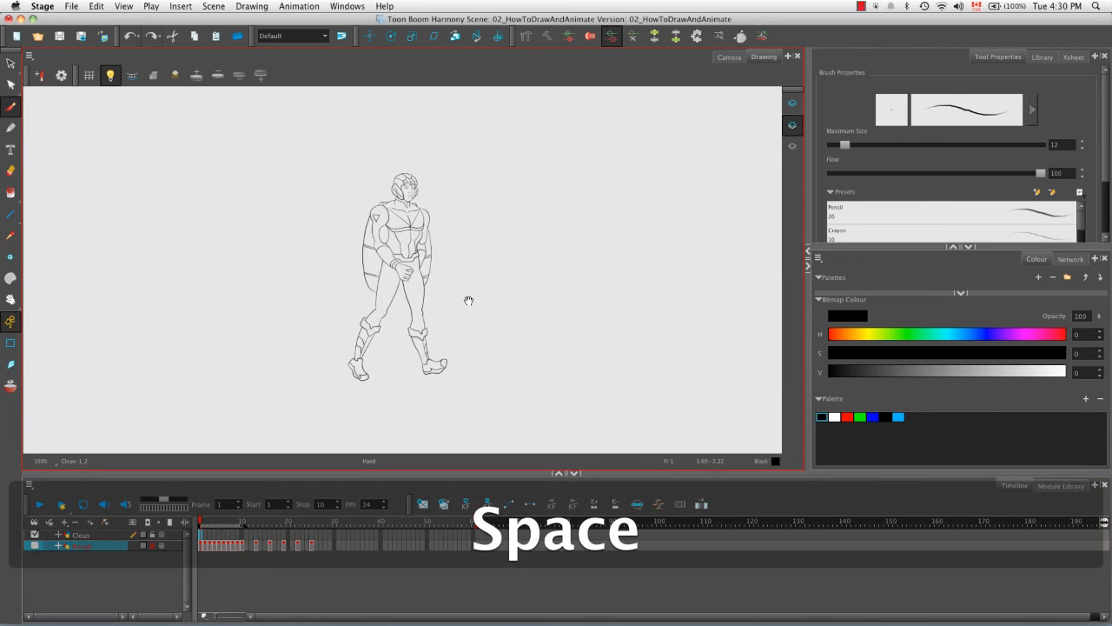
{"action": "key", "text": "2"}
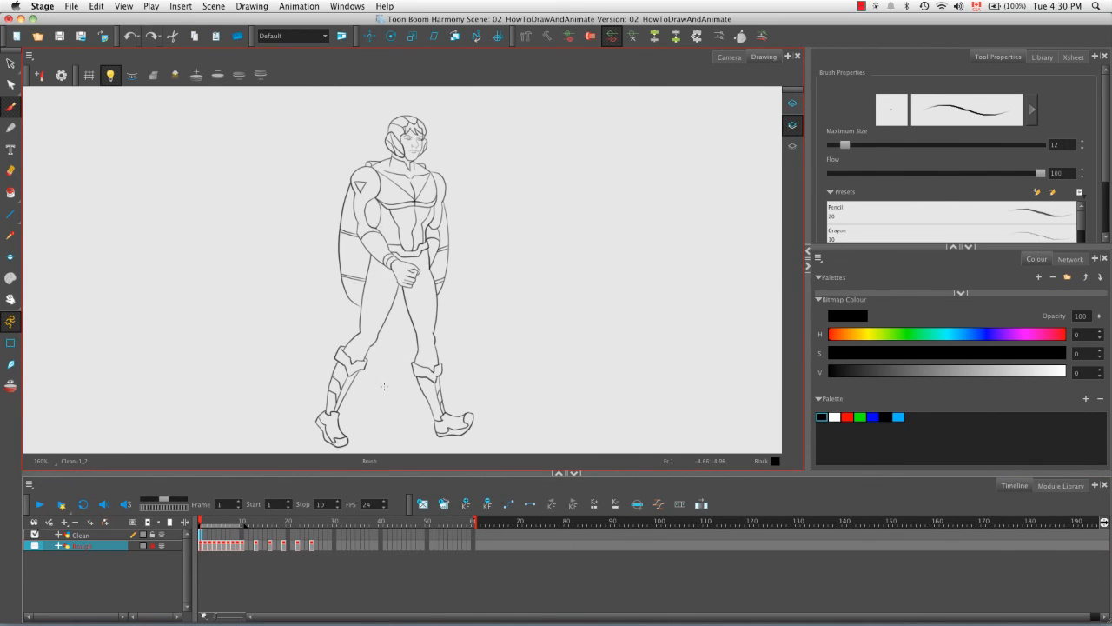
{"action": "left_click", "coordinate": [34, 544]}
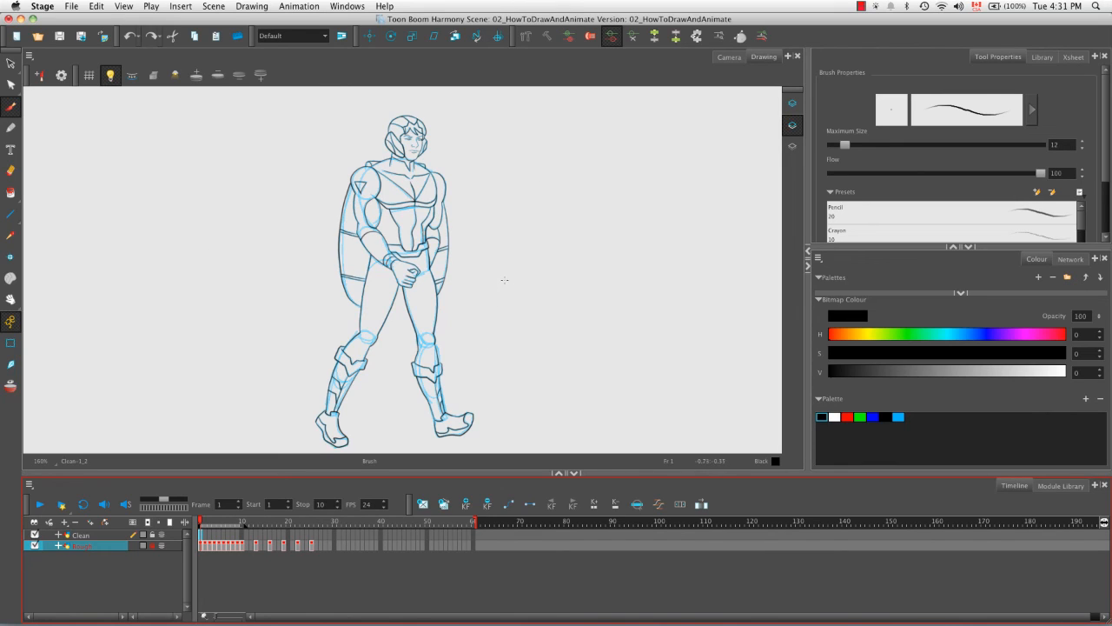
{"action": "left_click", "coordinate": [35, 545]}
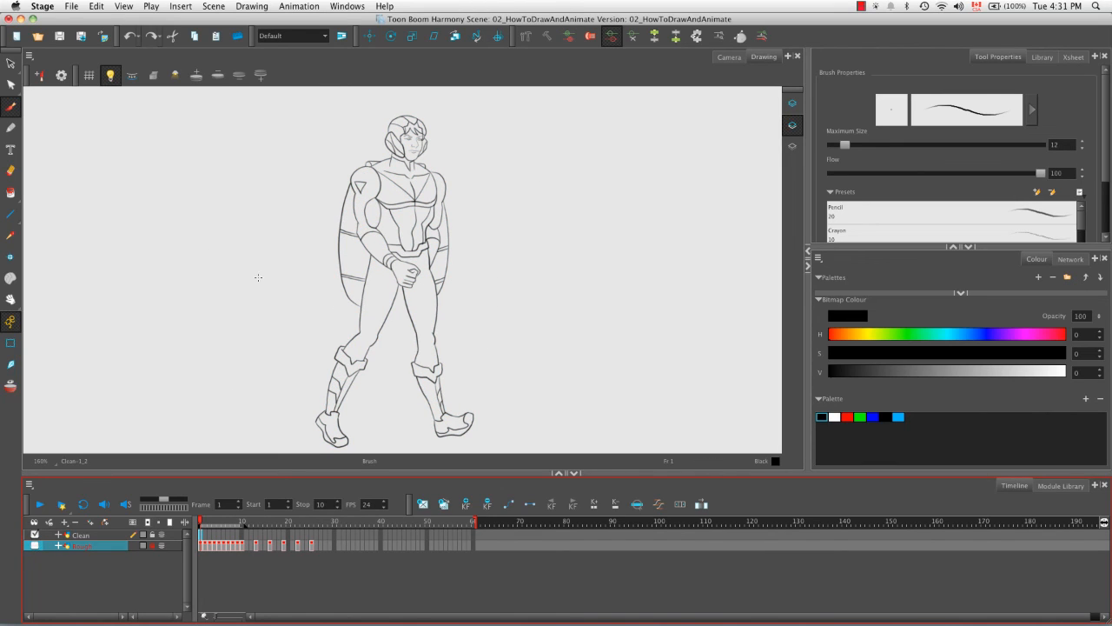